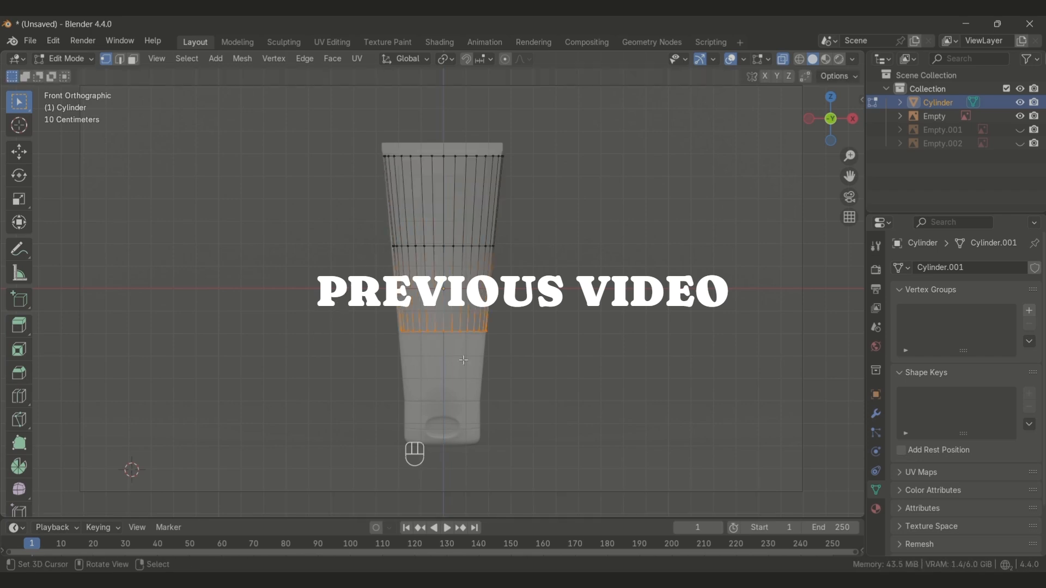
# Step: Scale the cylinder's top vertex ring along the Y axis, working in the right side view
pyautogui.press('KP_3')
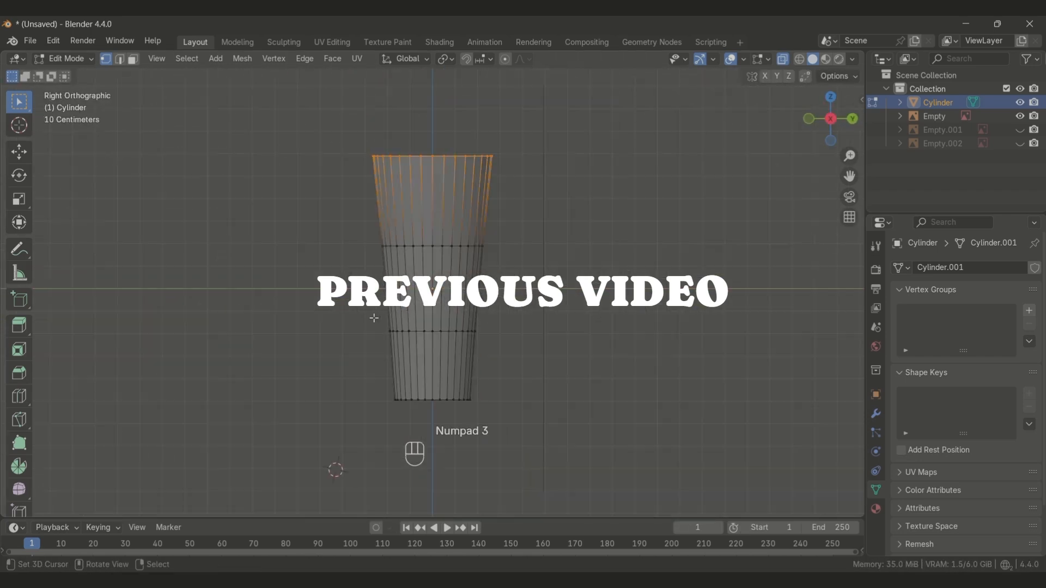
pyautogui.press('s')
pyautogui.press('y')
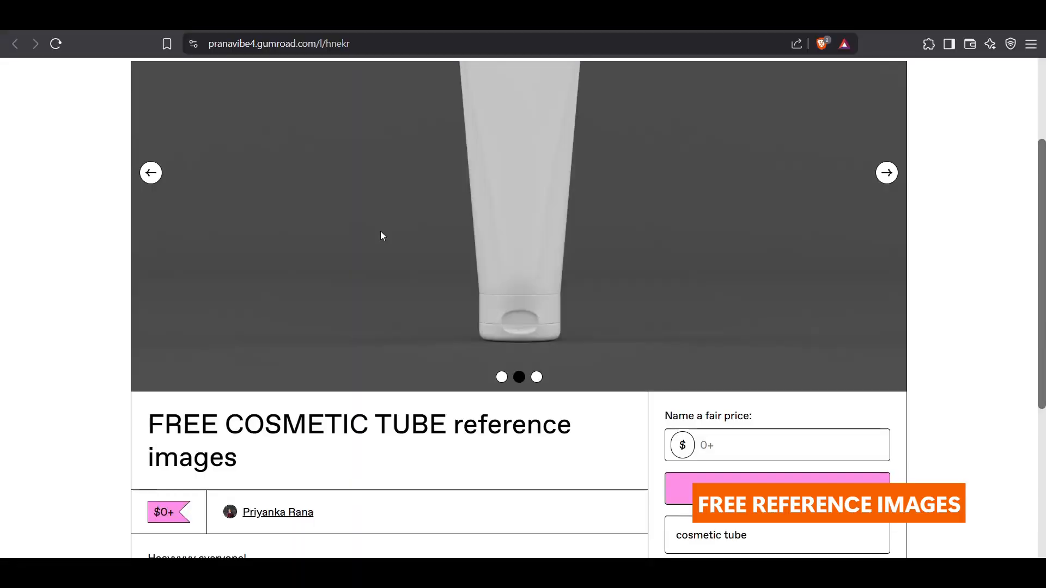
# Step: Switch to the browser and look through the free cosmetic tube reference images on the Gumroad page
pyautogui.scroll(-5, 381, 234)
pyautogui.scroll(5, 467, 430)
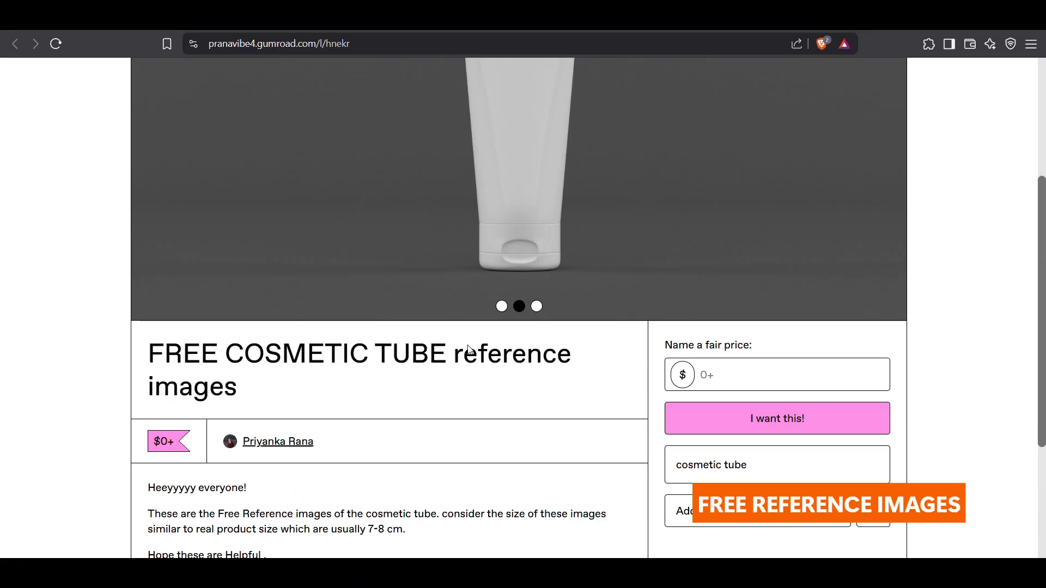
pyautogui.scroll(3, 862, 185)
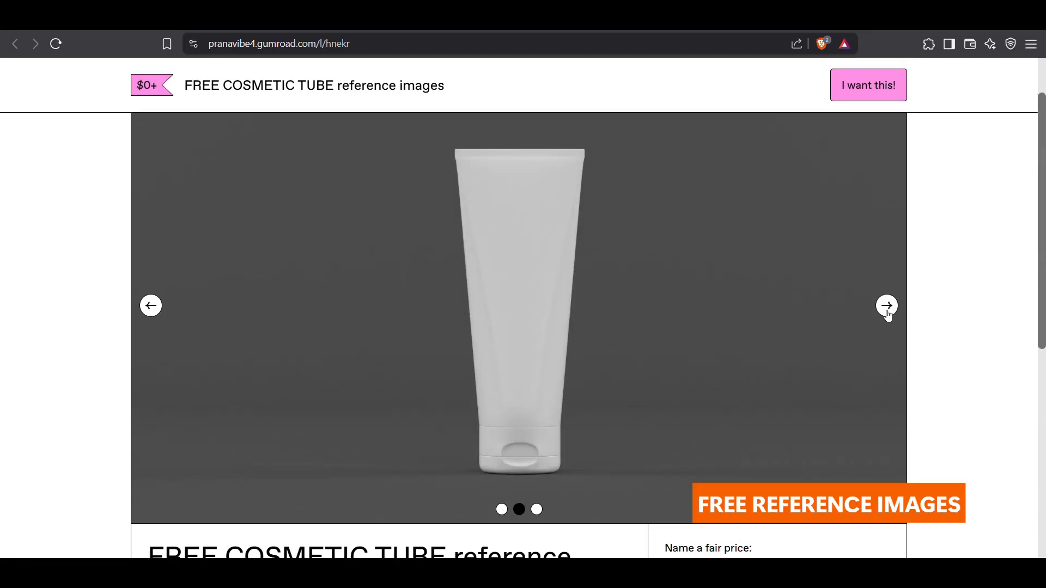
pyautogui.click(887, 305)
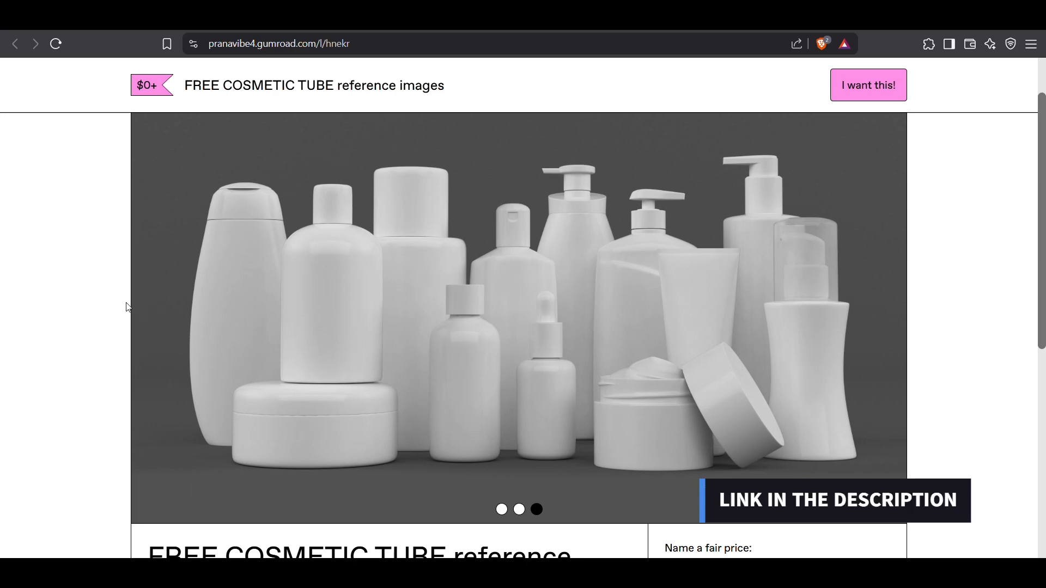
pyautogui.click(154, 307)
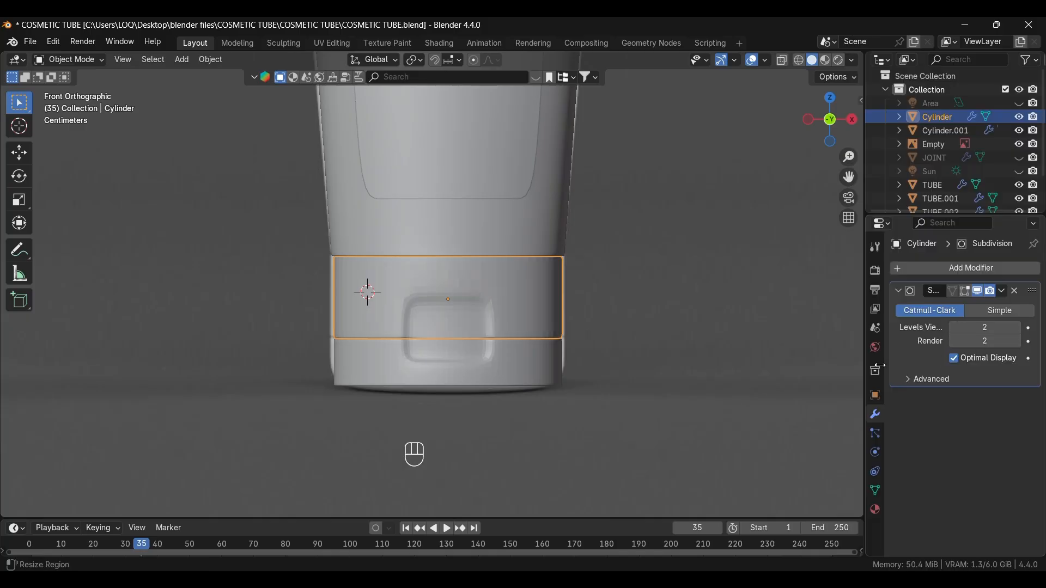
# Step: Switch to the COSMETIC TUBE file in Blender, put the upper cap section in Edit Mode and isolate it in local view
pyautogui.click(697, 379)
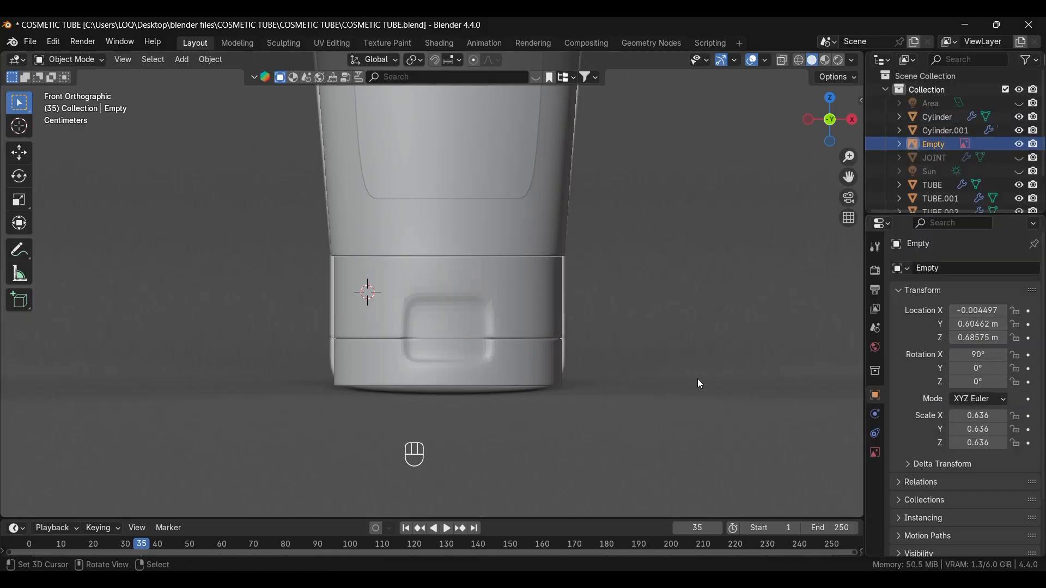
pyautogui.scroll(1, 431, 375)
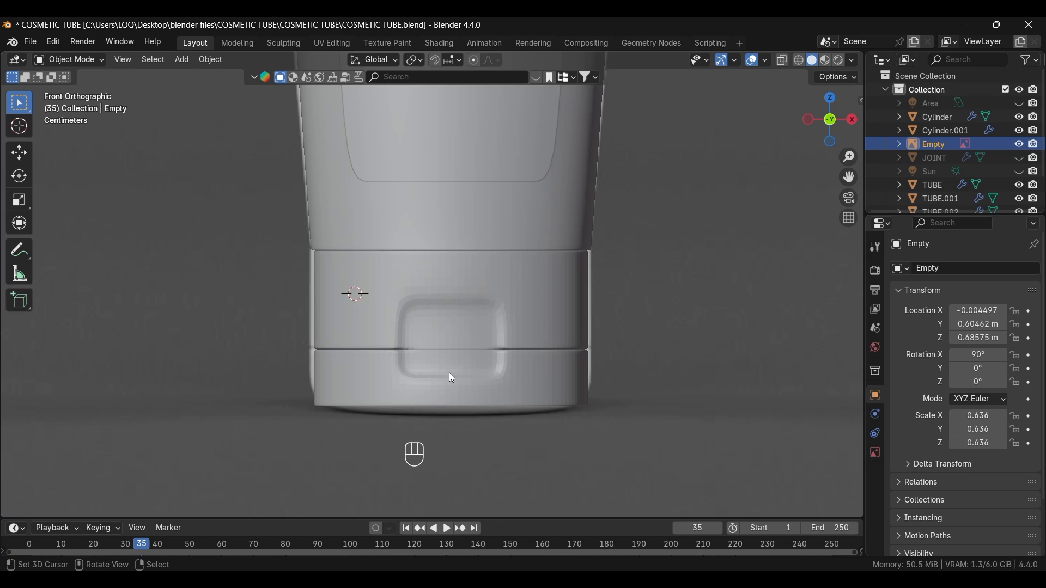
pyautogui.click(456, 301)
pyautogui.press('Tab')
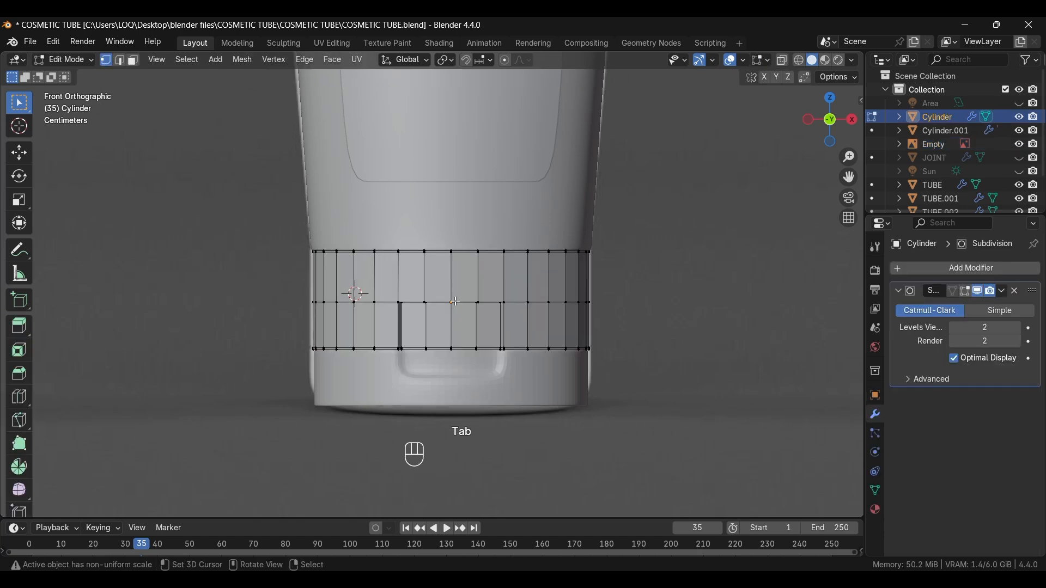
pyautogui.scroll(2, 447, 334)
pyautogui.moveTo(468, 435); pyautogui.dragTo(279, 385, button='middle')
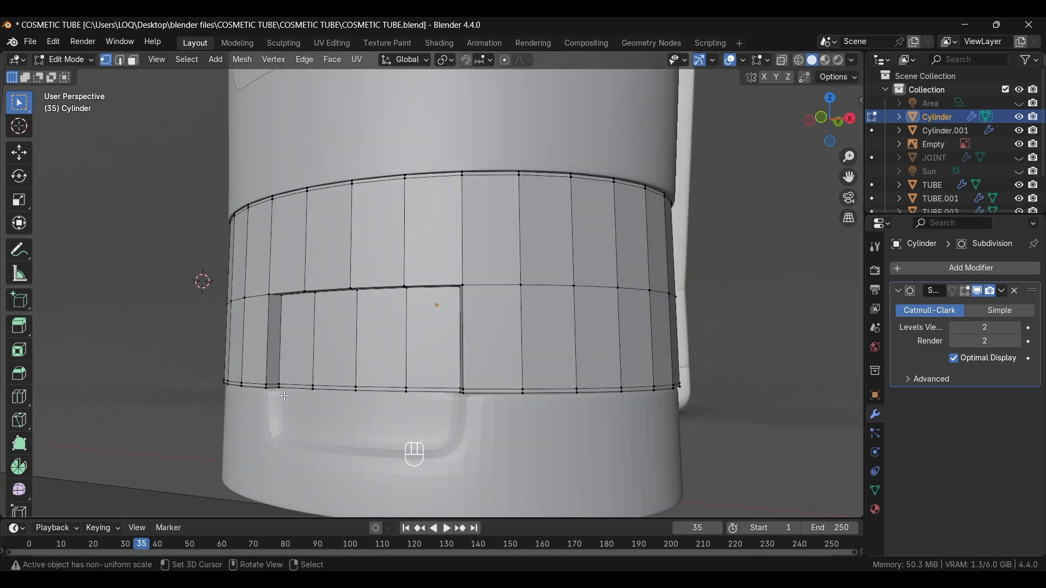
pyautogui.press('KP_Divide')
pyautogui.scroll(3, 285, 367)
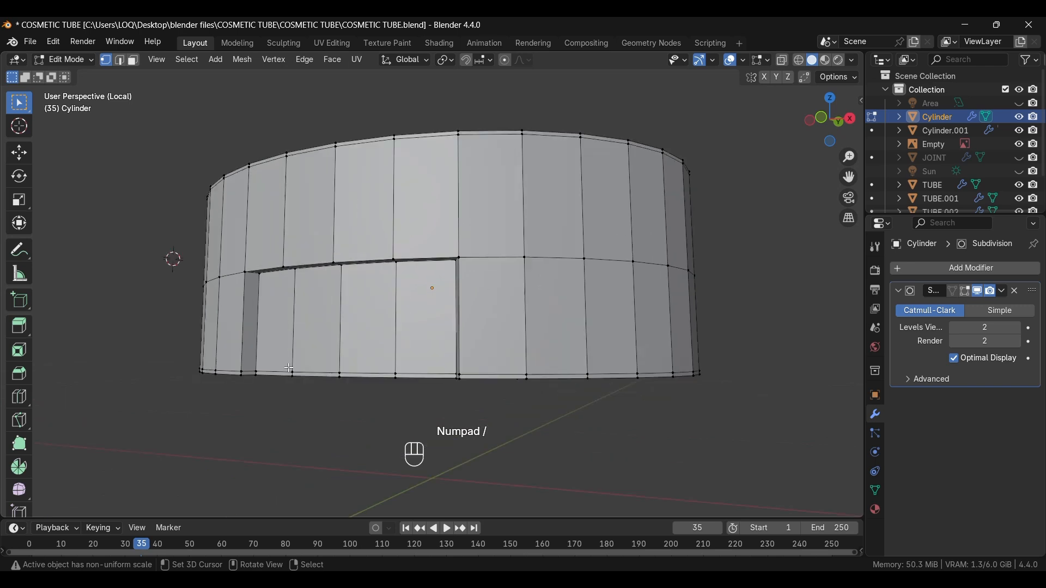
# Step: Add two loop cuts around the upper cap section's recess wall, one near its outer edge and one near its inner edge
pyautogui.hotkey('ctrl', 'r')
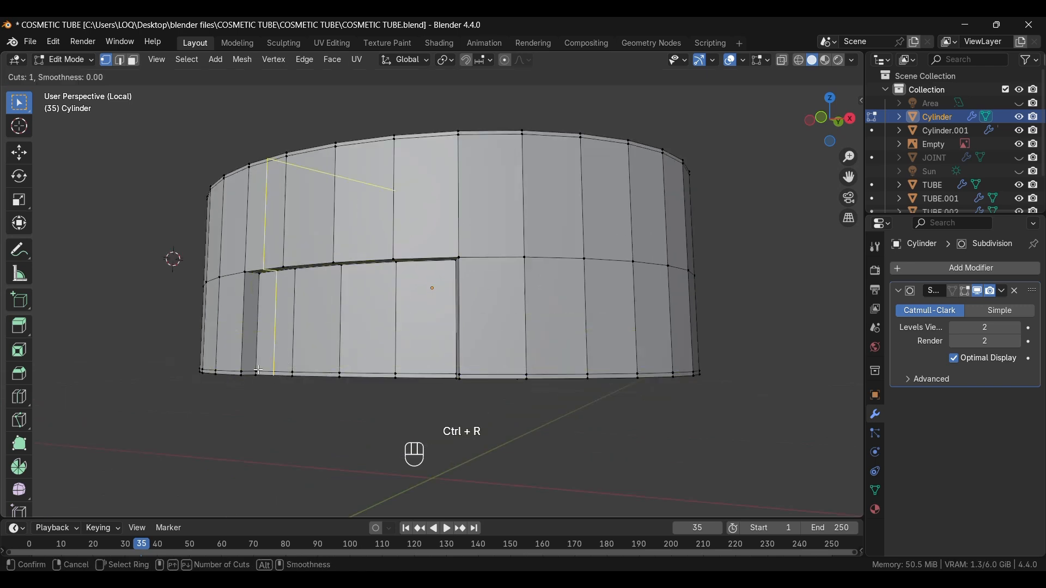
pyautogui.click(251, 376)
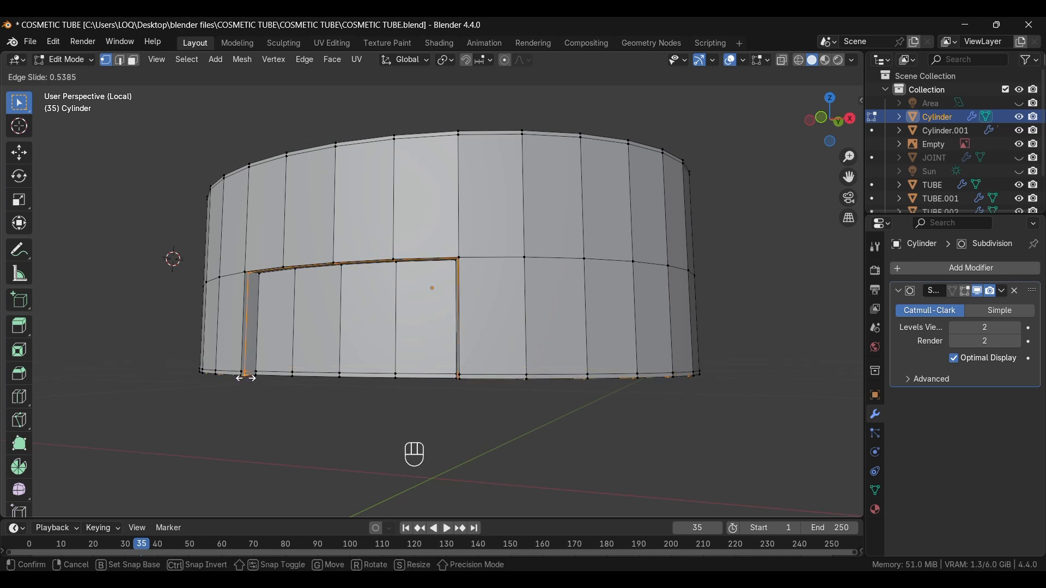
pyautogui.click(246, 379)
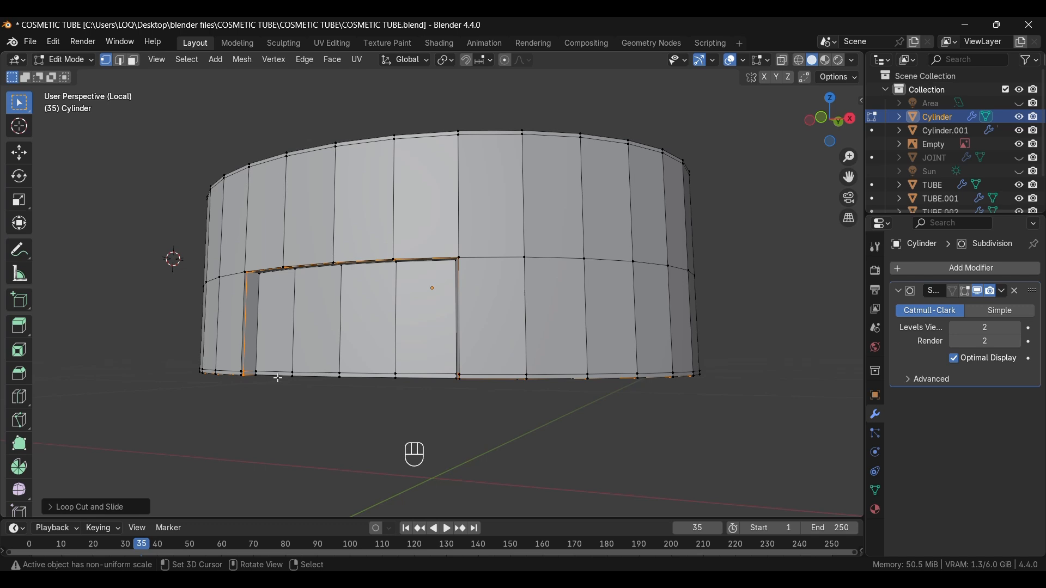
pyautogui.hotkey('ctrl', 'r')
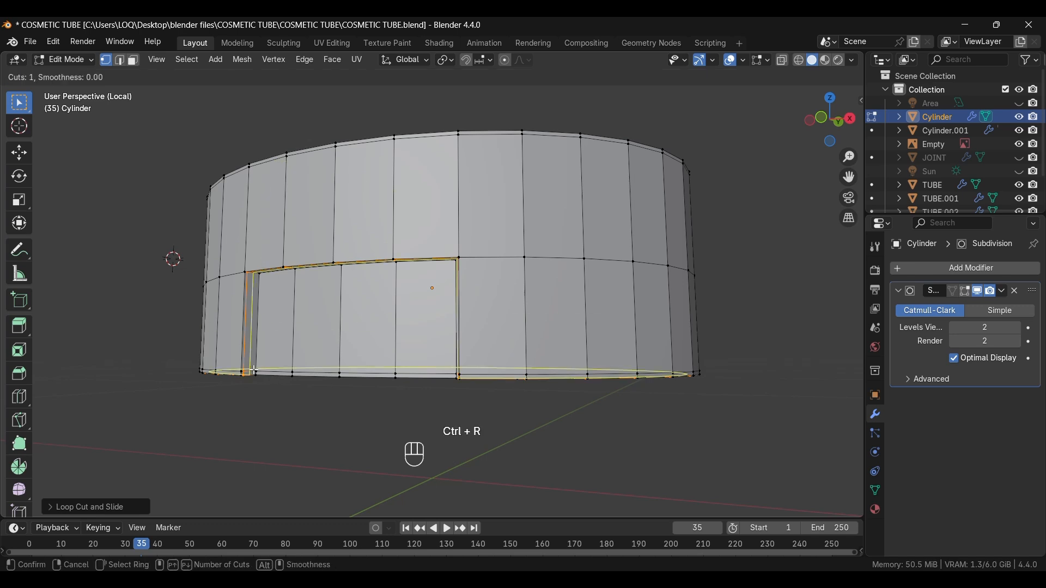
pyautogui.click(254, 370)
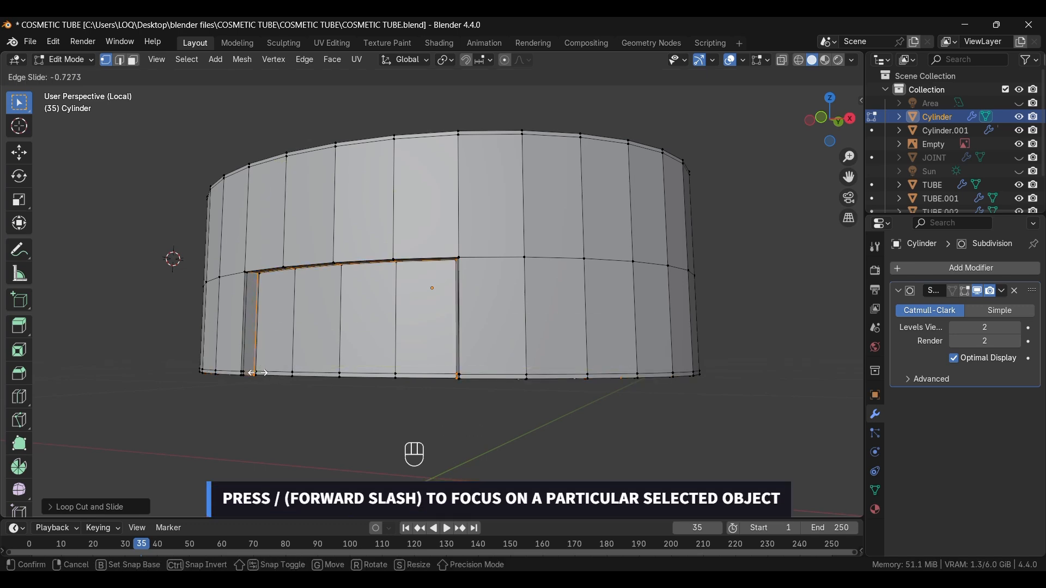
pyautogui.click(257, 373)
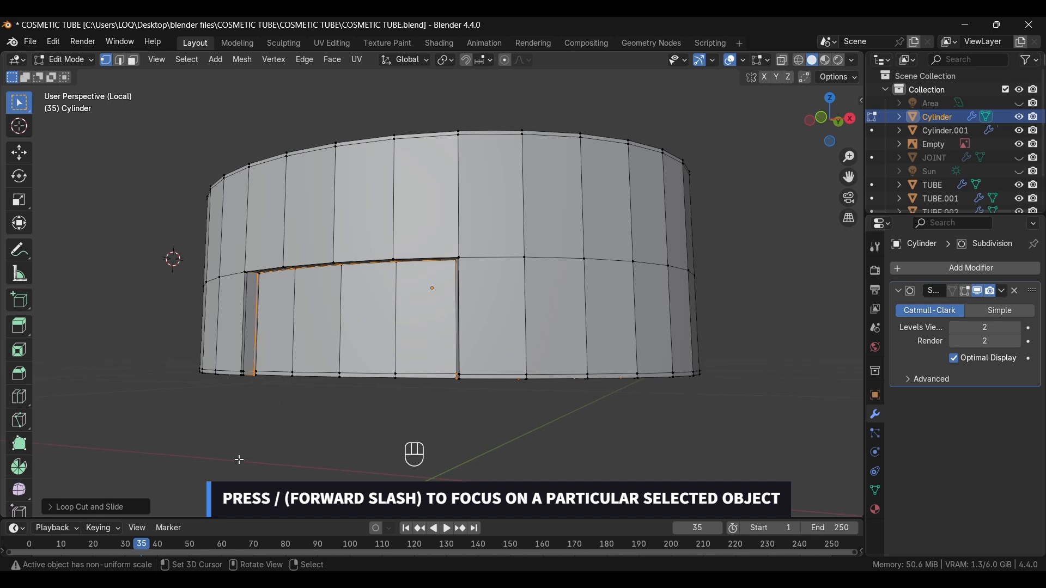
# Step: Return the upper cap section to Object Mode, check its sharpened recess, and show the whole tube again in front view
pyautogui.press('Tab')
pyautogui.moveTo(255, 443); pyautogui.dragTo(234, 425, button='middle')
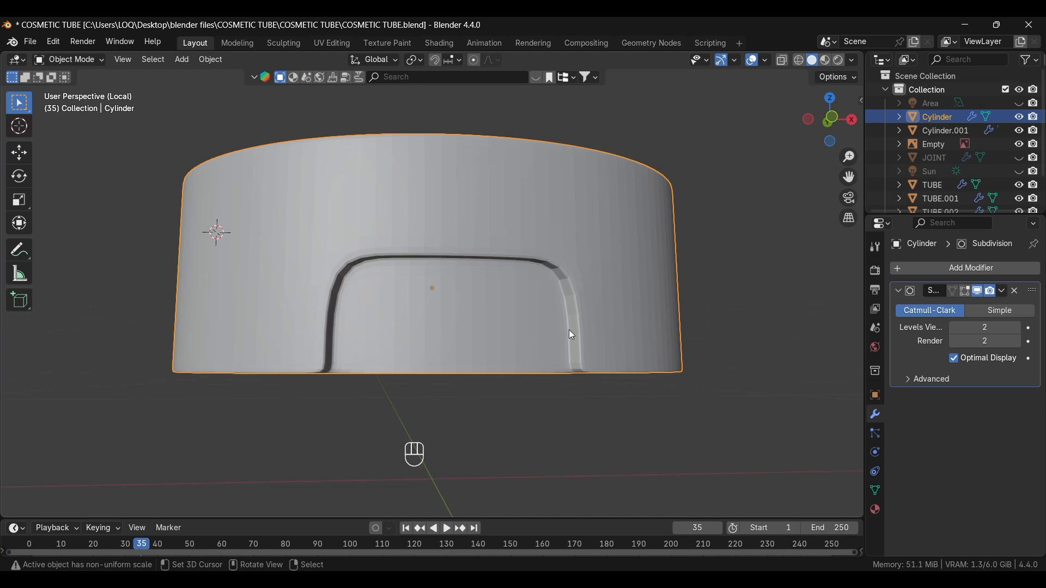
pyautogui.moveTo(546, 329); pyautogui.dragTo(475, 321, button='middle')
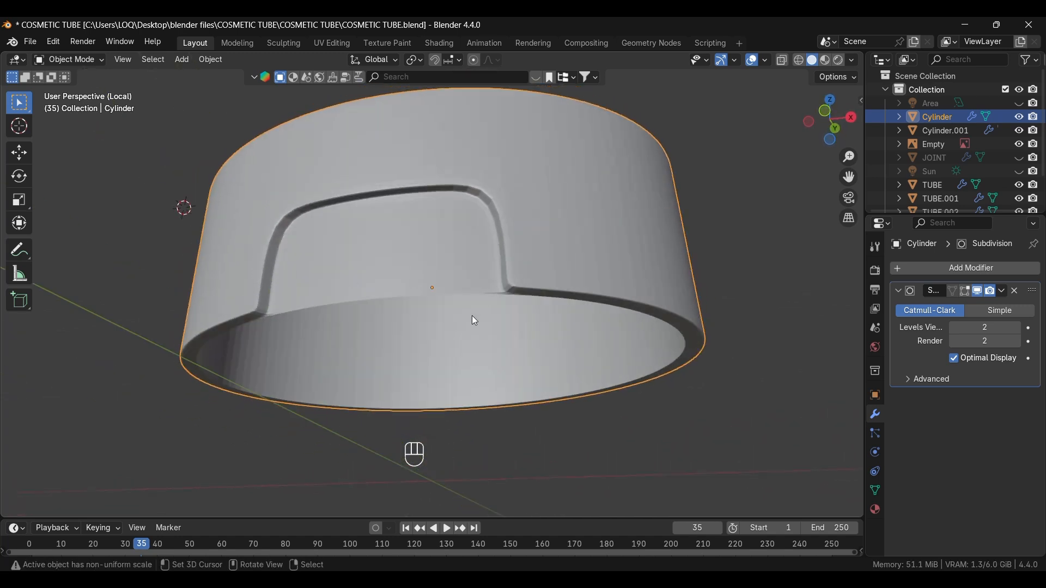
pyautogui.press('KP_Divide')
pyautogui.click(162, 424)
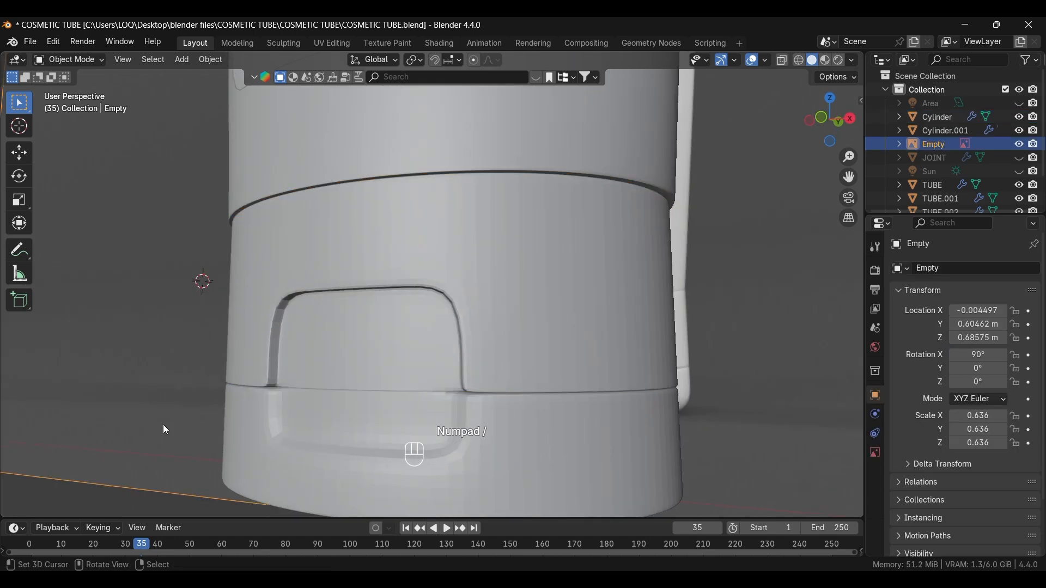
pyautogui.press('KP_1')
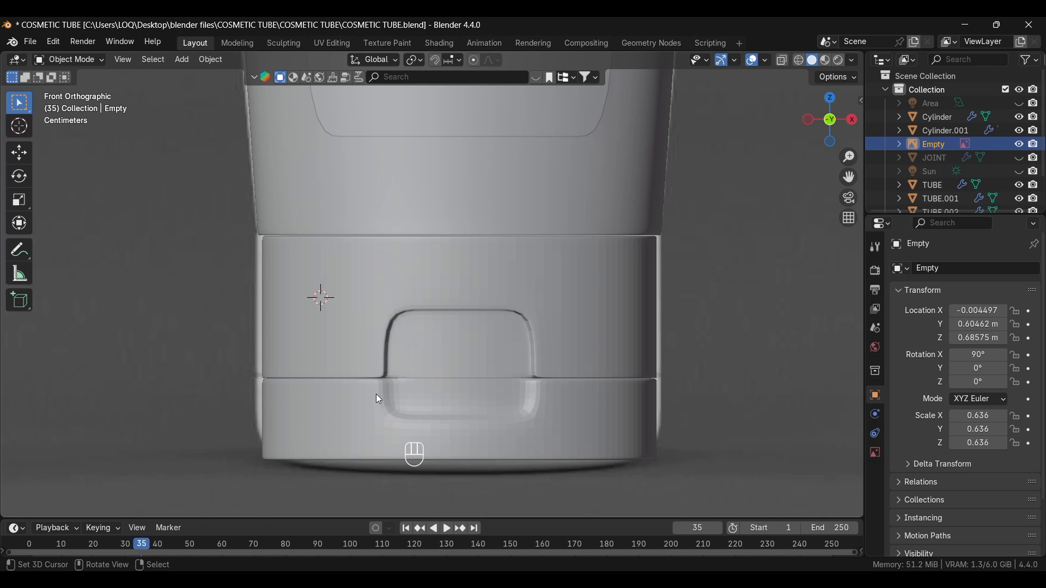
# Step: Put the lower cap section in Edit Mode and isolate it in local view with its front recess in sight
pyautogui.click(446, 417)
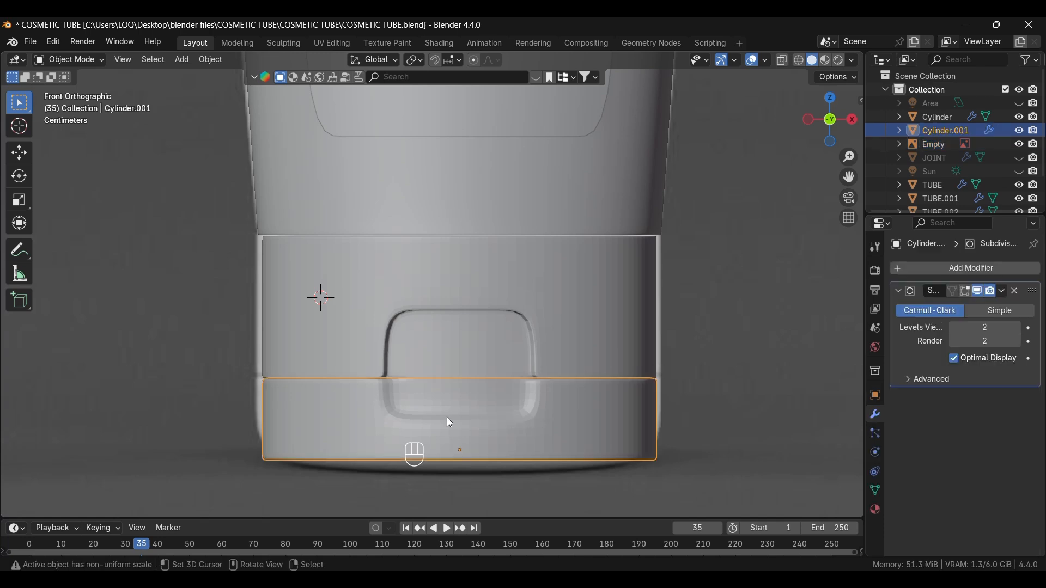
pyautogui.press('Tab')
pyautogui.scroll(2, 408, 437)
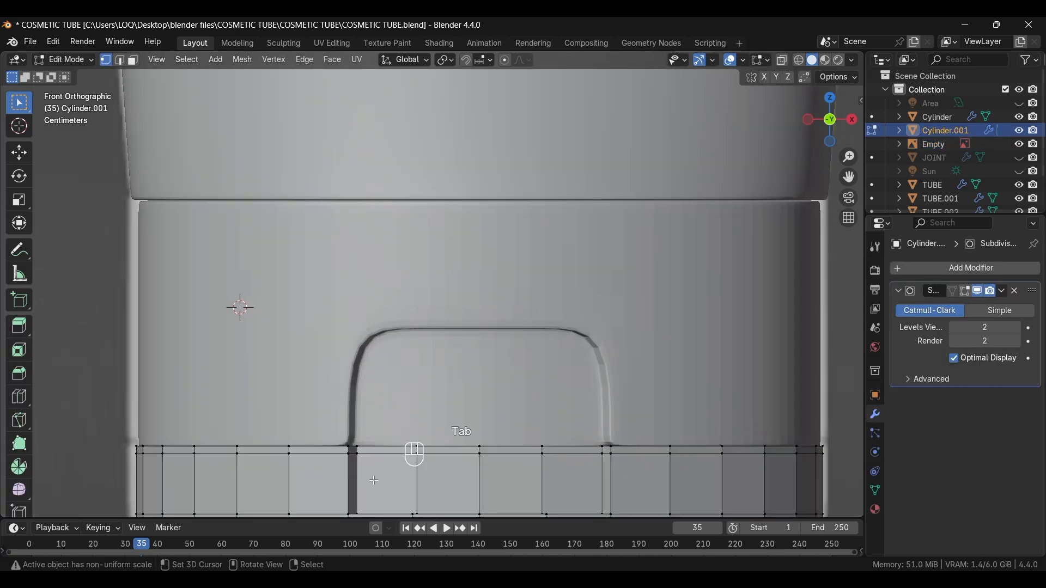
pyautogui.press('KP_Divide')
pyautogui.press('KP_Divide')
pyautogui.press('KP_Divide')
pyautogui.moveTo(359, 443); pyautogui.dragTo(349, 450, button='middle')
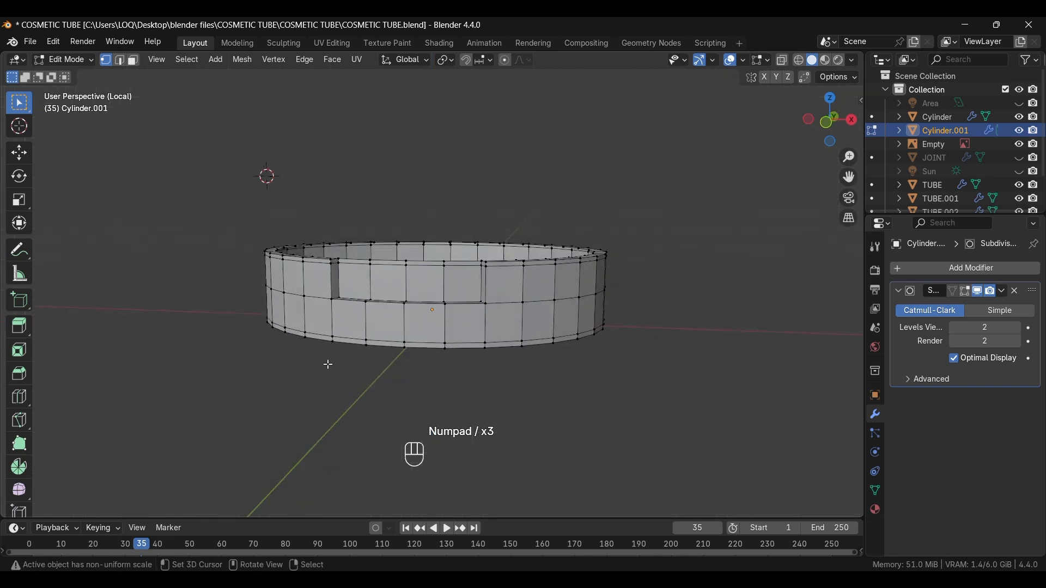
pyautogui.scroll(2, 328, 364)
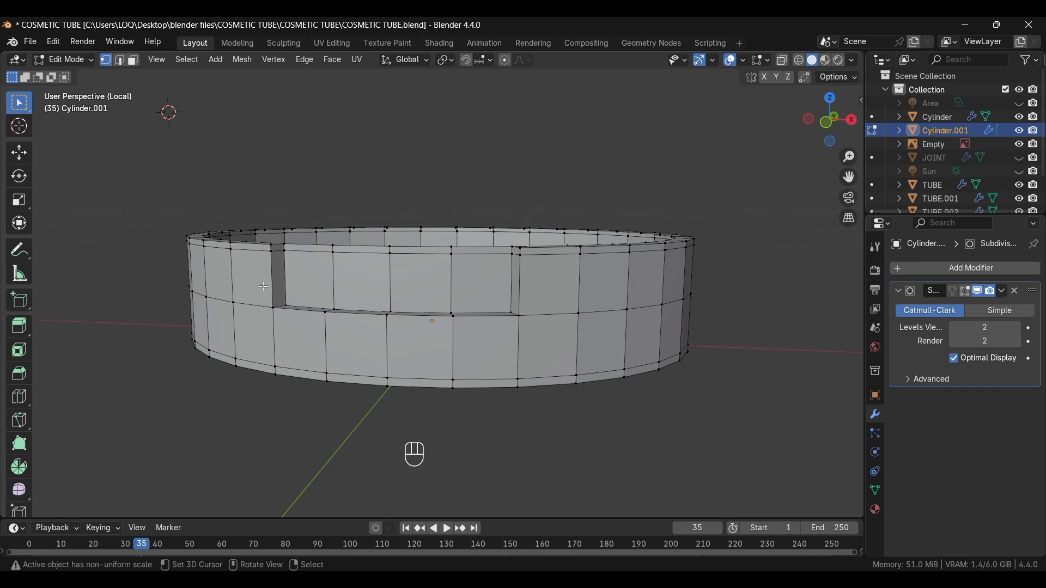
# Step: Add two loop cuts around the lower cap section's recess wall, one near its outer edge and one near its inner edge
pyautogui.hotkey('ctrl', 'r')
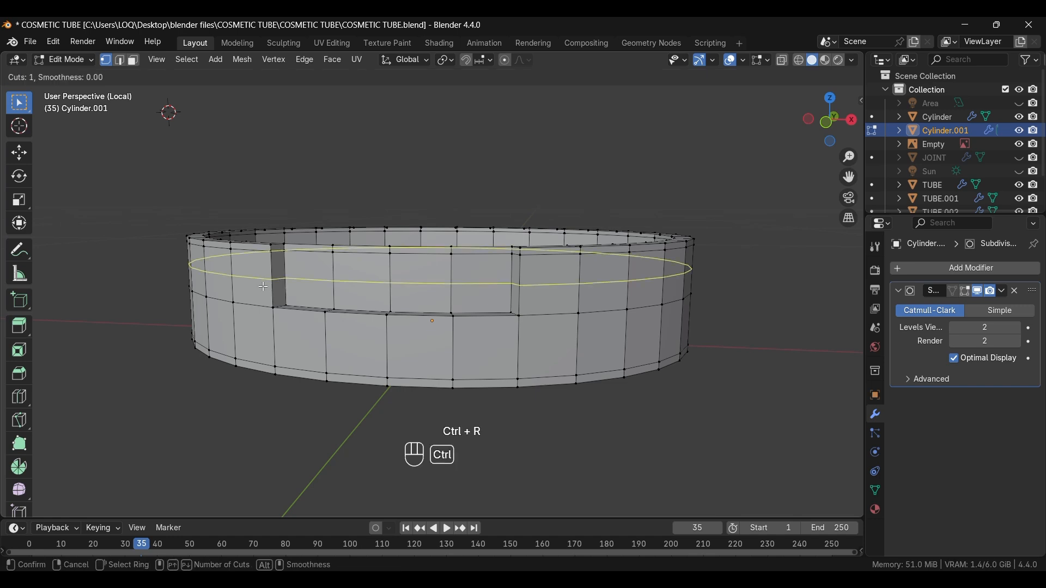
pyautogui.click(278, 245)
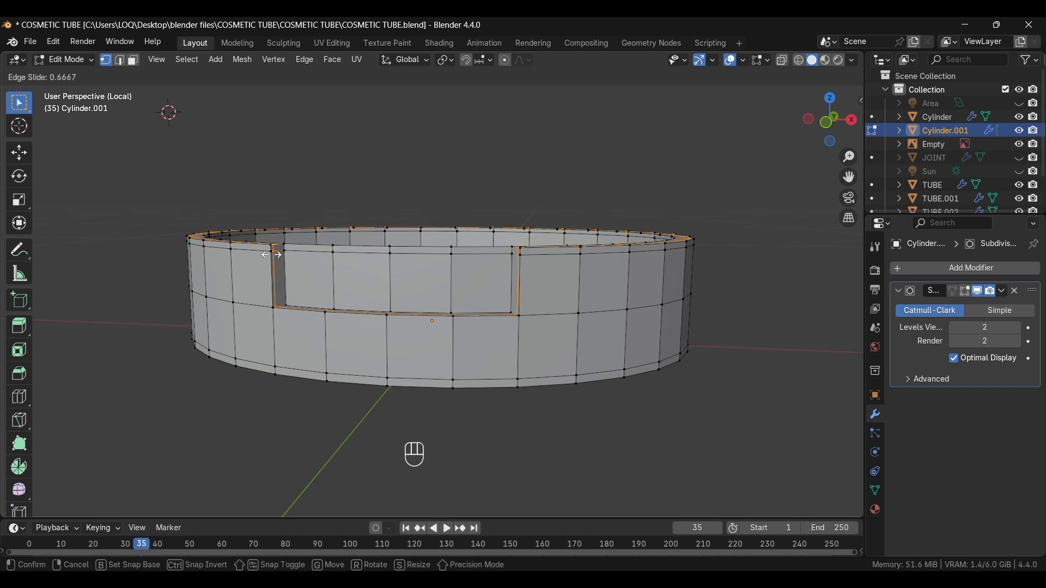
pyautogui.click(272, 254)
pyautogui.hotkey('ctrl', 'r')
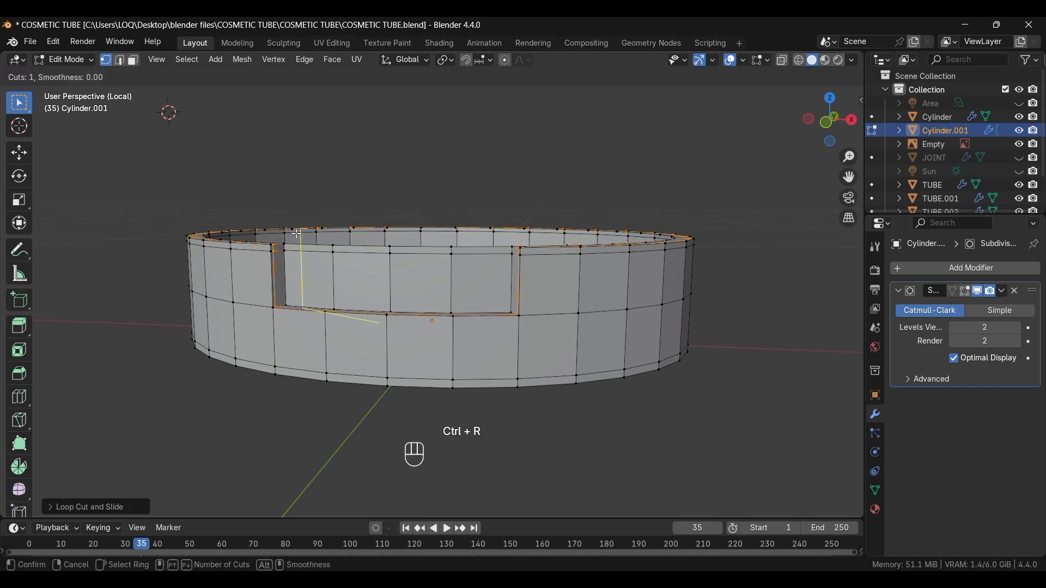
pyautogui.click(287, 242)
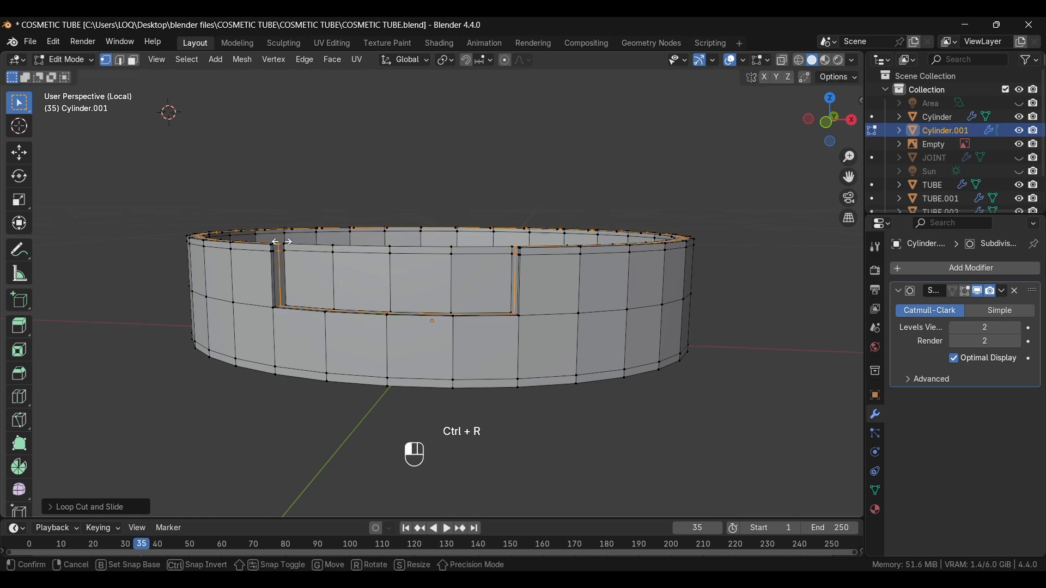
pyautogui.click(287, 242)
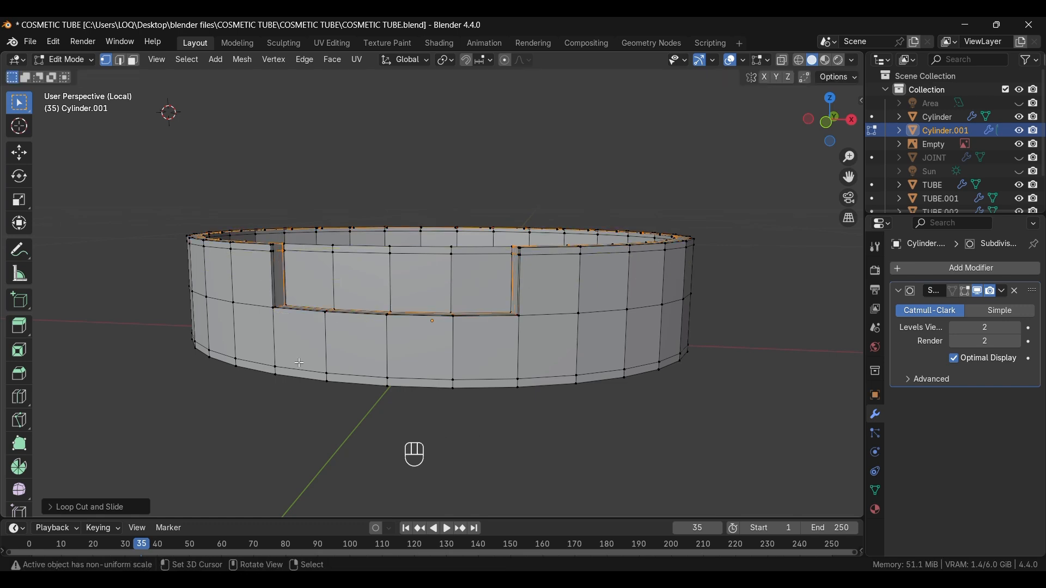
# Step: Return the lower cap section to Object Mode, check its recess, and leave local view
pyautogui.press('Tab')
pyautogui.keyDown('alt'); pyautogui.moveTo(336, 359); pyautogui.dragTo(369, 360, button='middle'); pyautogui.keyUp('alt')
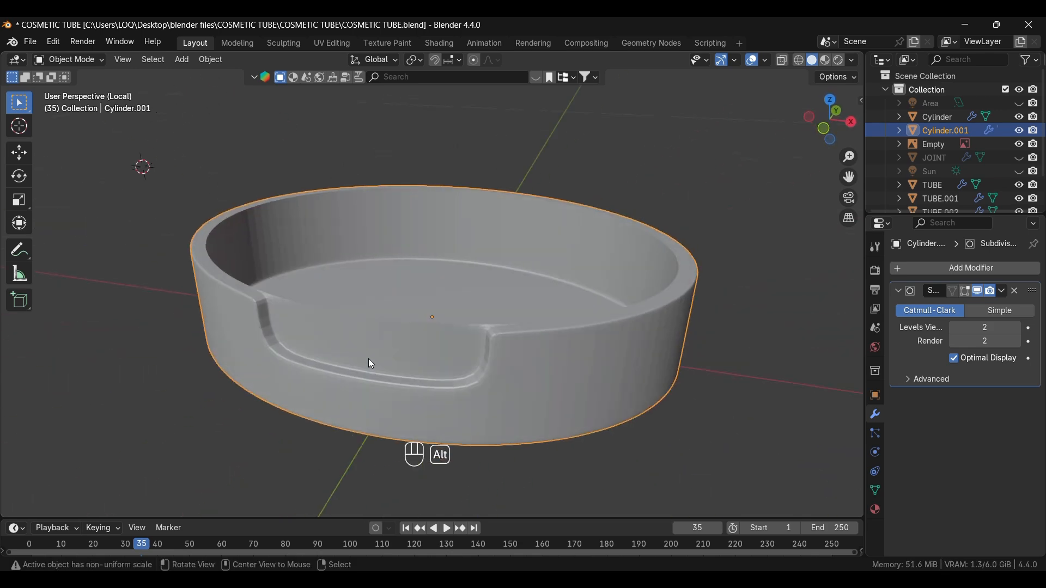
pyautogui.press('KP_Divide')
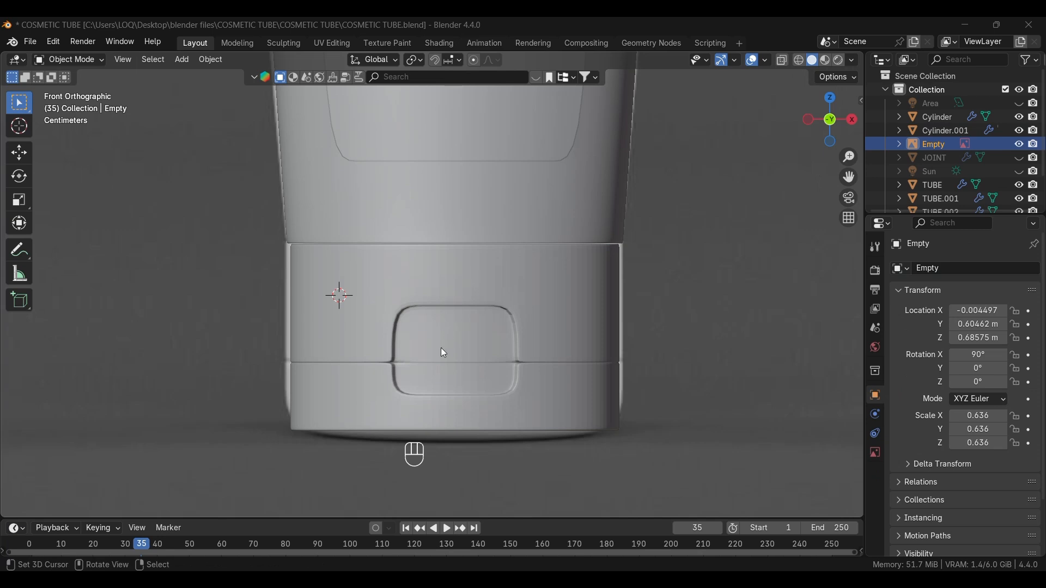
# Step: Isolate the upper cap section in local view and turn it to see its underside
pyautogui.rightClick(441, 348)
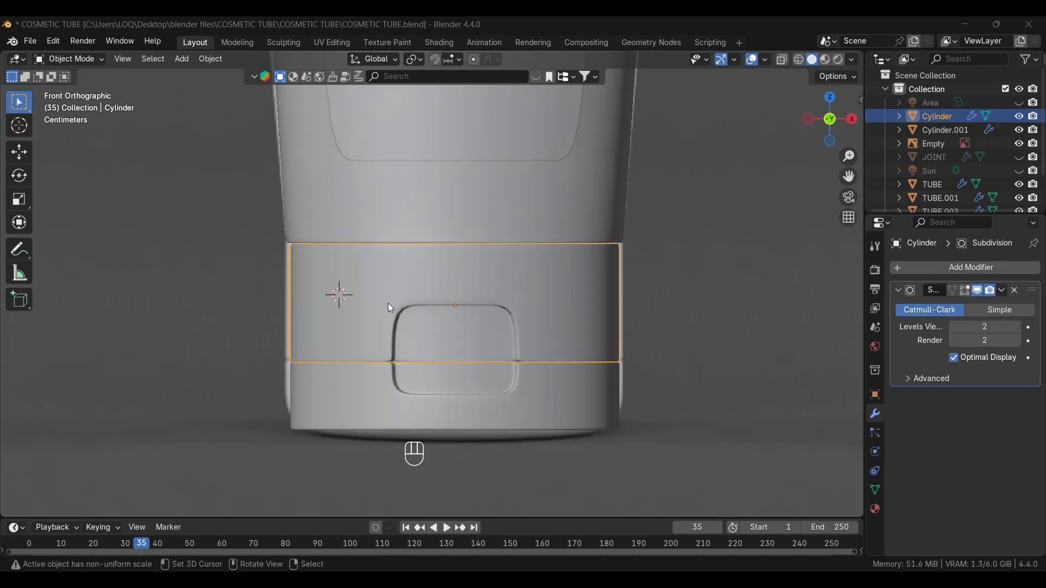
pyautogui.press('KP_Divide')
pyautogui.scroll(3, 406, 339)
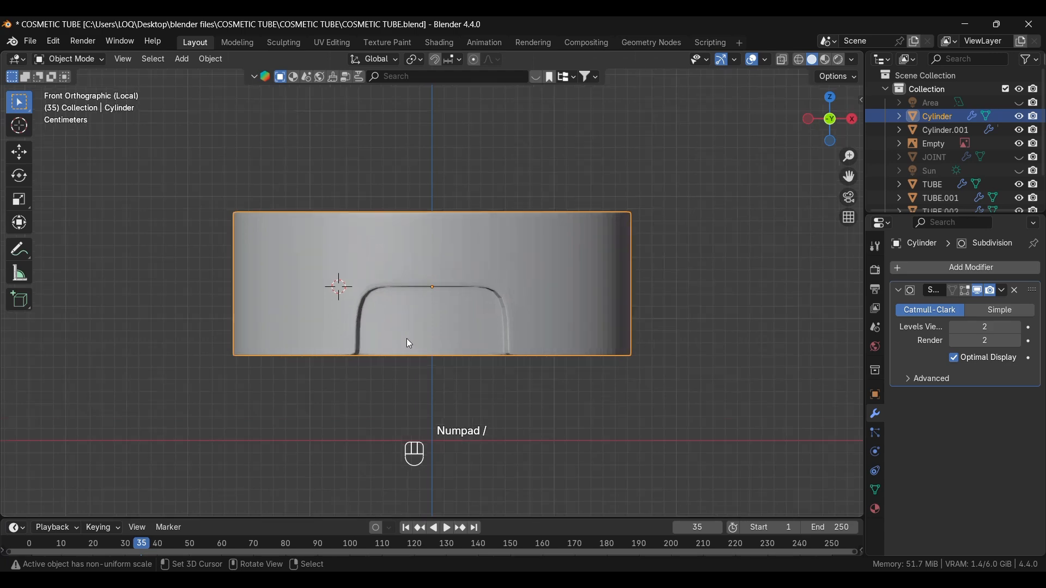
pyautogui.moveTo(332, 385); pyautogui.dragTo(347, 298, button='middle')
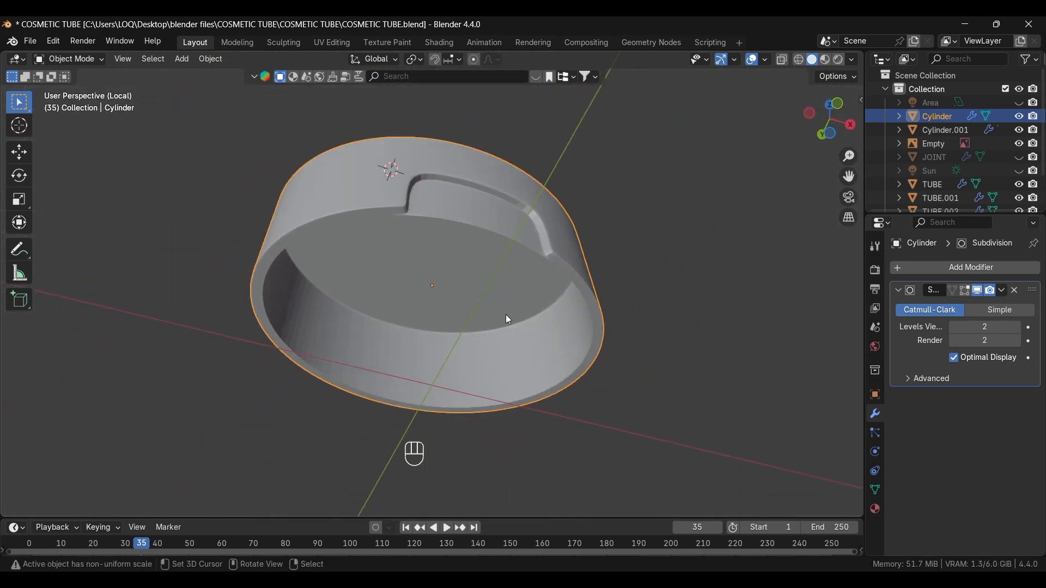
# Step: In Edit Mode, select the inner edge loop of the rim on the upper cap section's open underside
pyautogui.press('Tab')
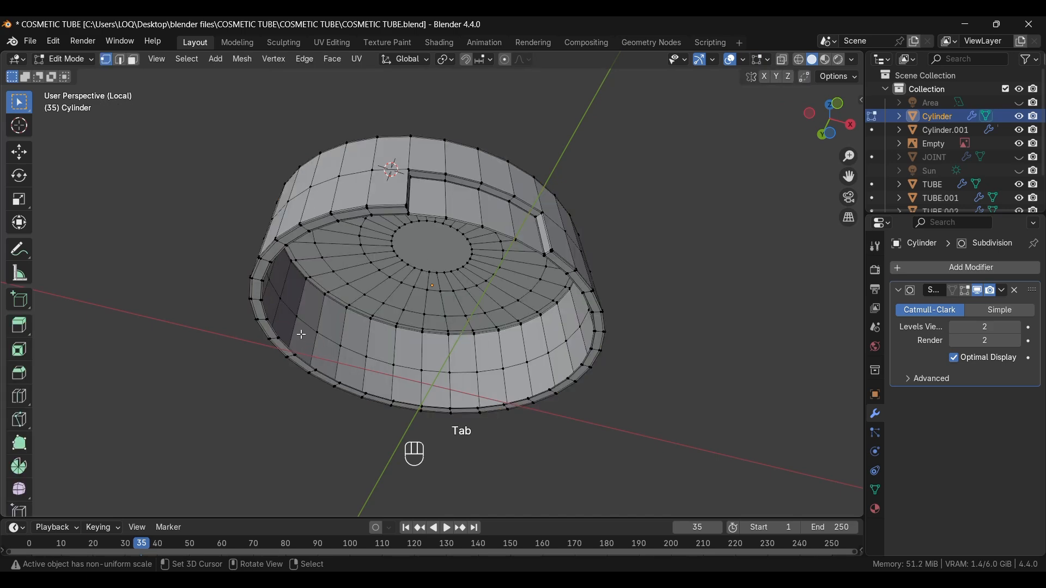
pyautogui.scroll(4, 303, 180)
pyautogui.scroll(2, 321, 183)
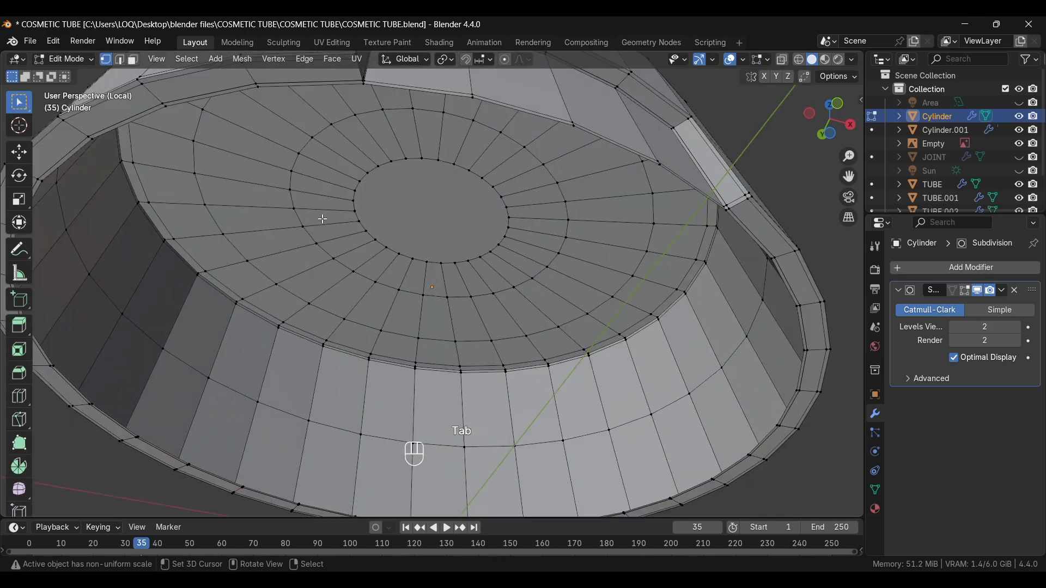
pyautogui.moveTo(146, 485); pyautogui.dragTo(97, 440, button='middle')
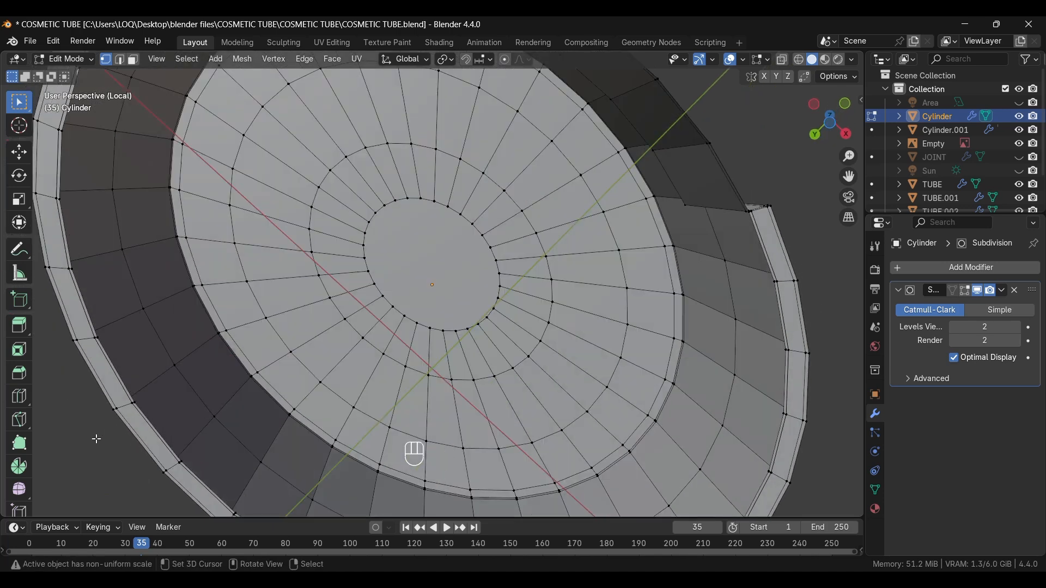
pyautogui.rightClick(135, 402)
pyautogui.keyDown('alt'); pyautogui.rightClick(135, 402); pyautogui.keyUp('alt')
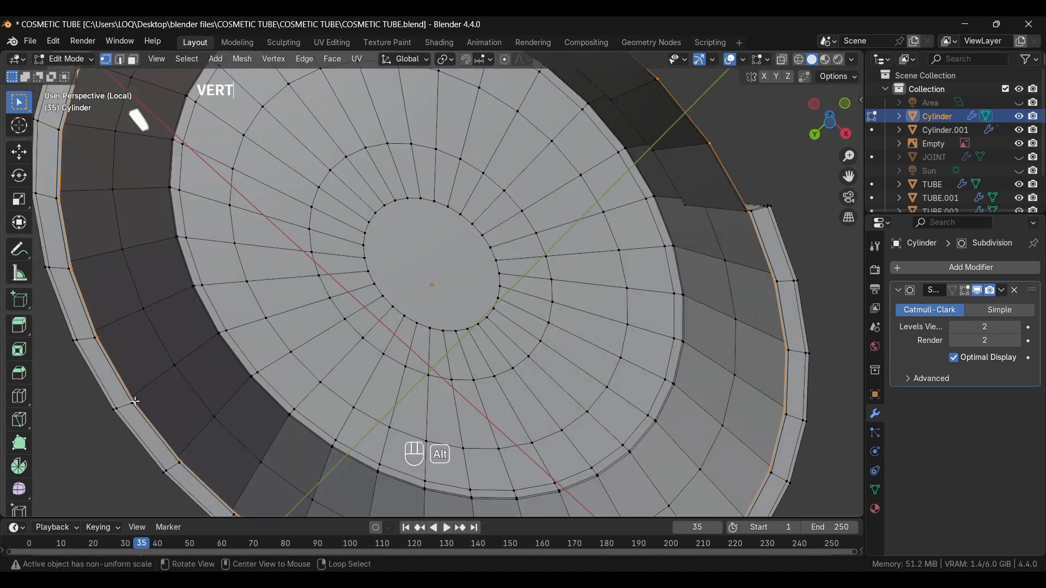
# Step: Extrude the selected rim loop inward twice by scaling to form two concentric face rings across the underside
pyautogui.scroll(-1, 258, 349)
pyautogui.scroll(-2, 258, 349)
pyautogui.moveTo(258, 349); pyautogui.dragTo(346, 367, button='middle')
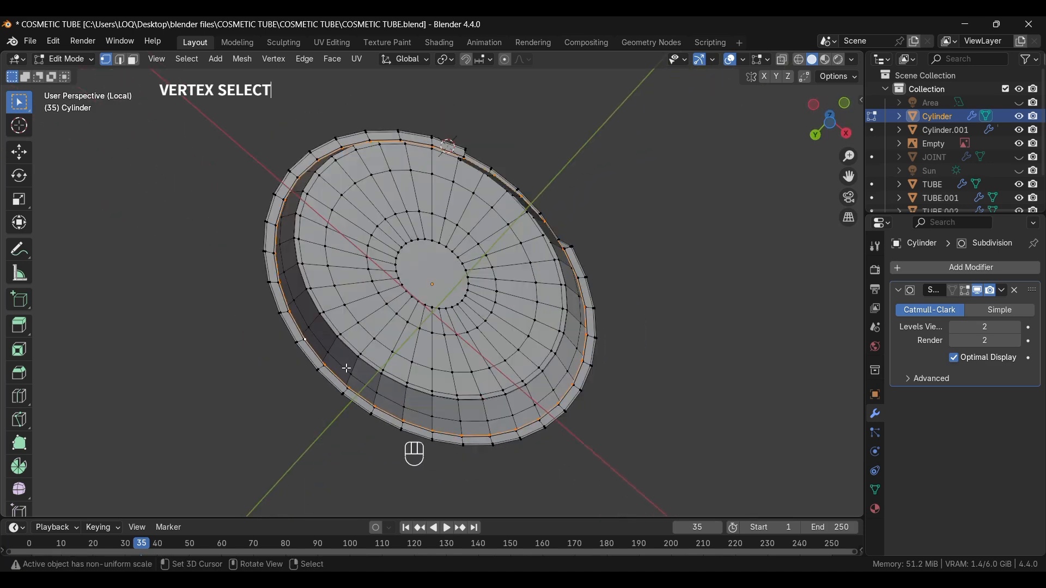
pyautogui.press('e')
pyautogui.press('s')
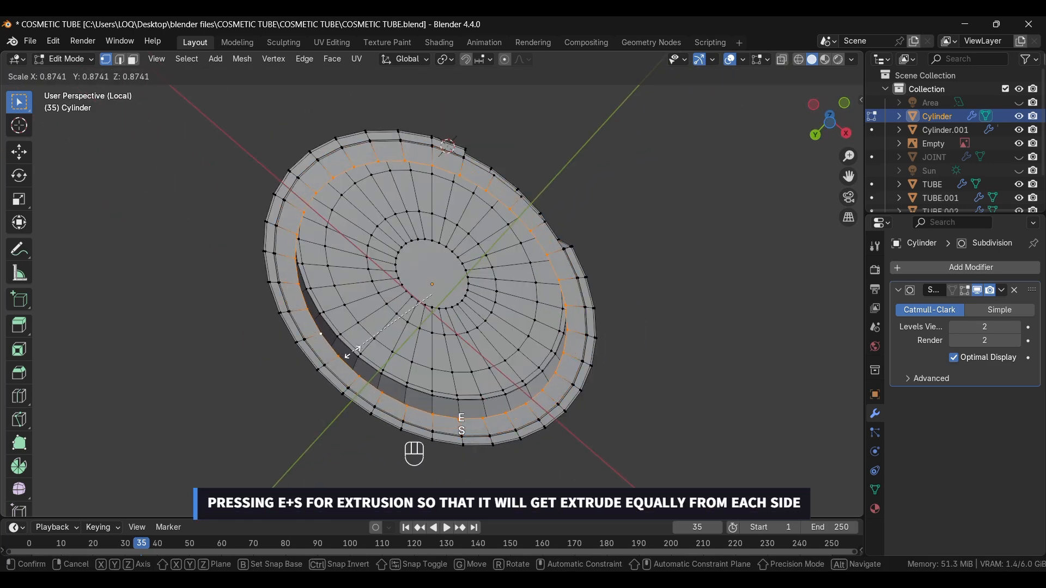
pyautogui.click(360, 326)
pyautogui.press('e')
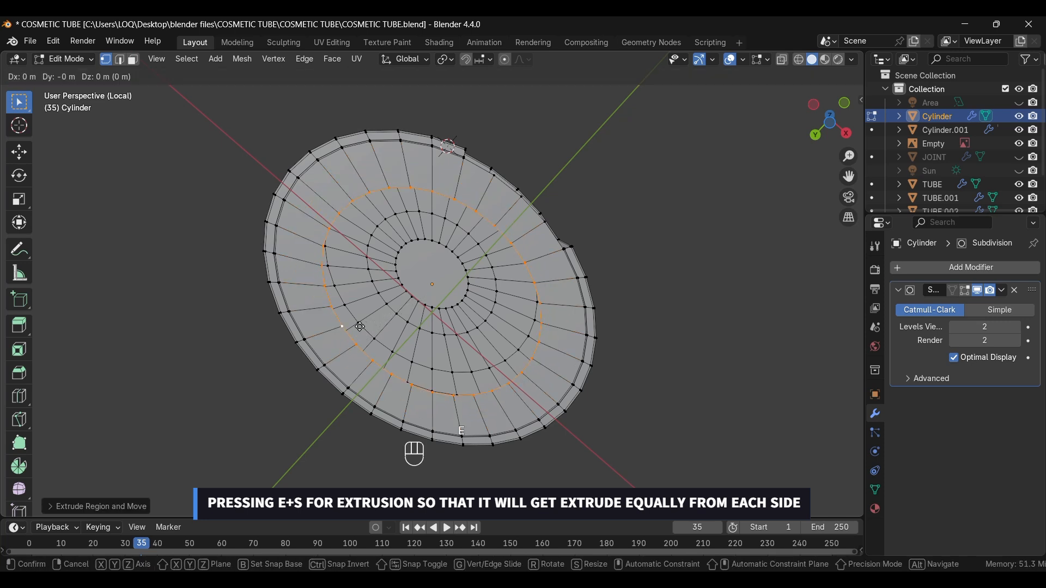
pyautogui.press('s')
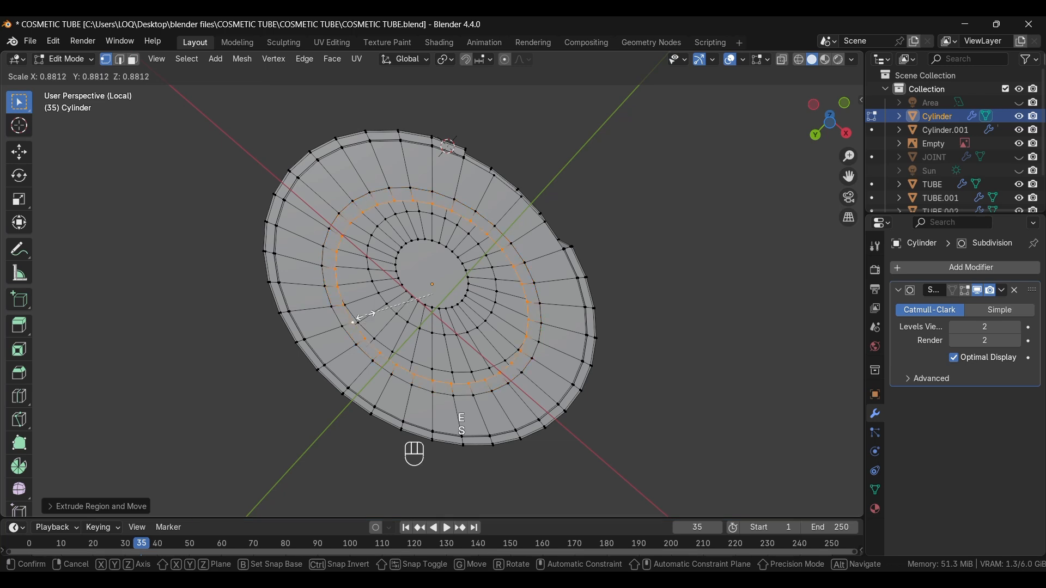
pyautogui.click(386, 289)
# Step: Extrude a third ring inward to a small central hole and scale its edge along Y by about 1.4 to round it
pyautogui.press('e')
pyautogui.press('s')
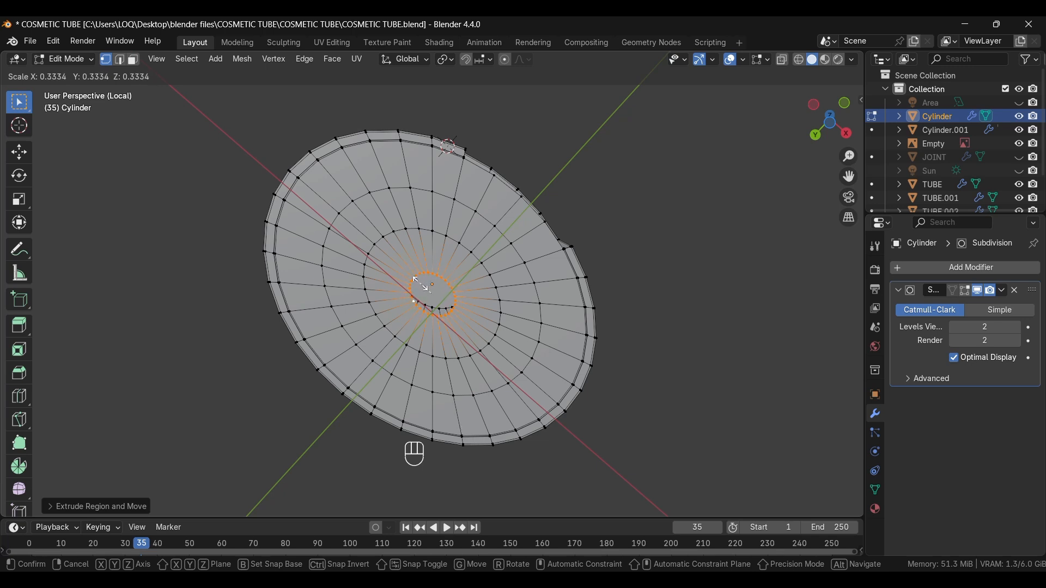
pyautogui.click(412, 281)
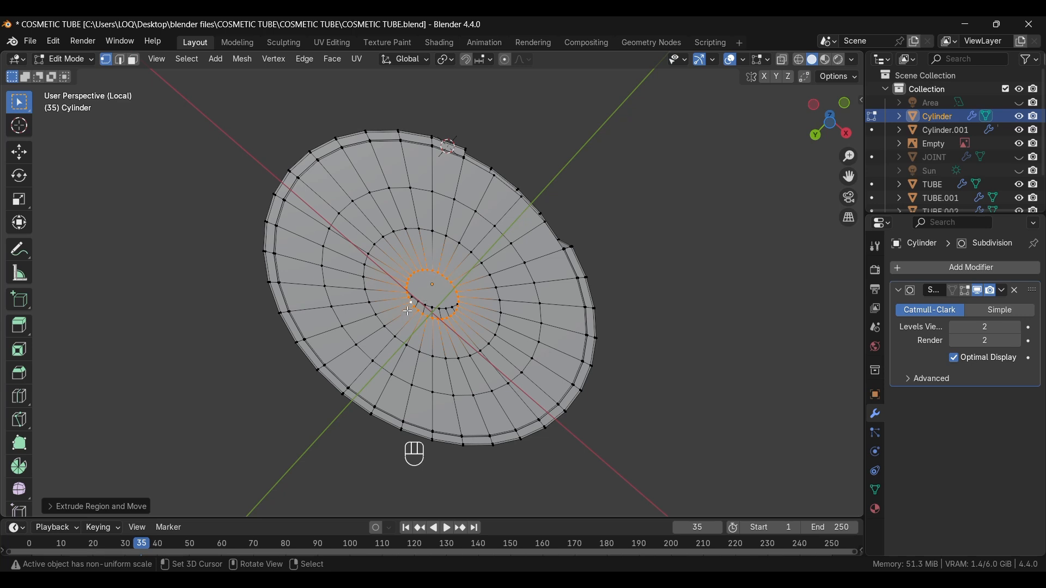
pyautogui.press('s')
pyautogui.press('y')
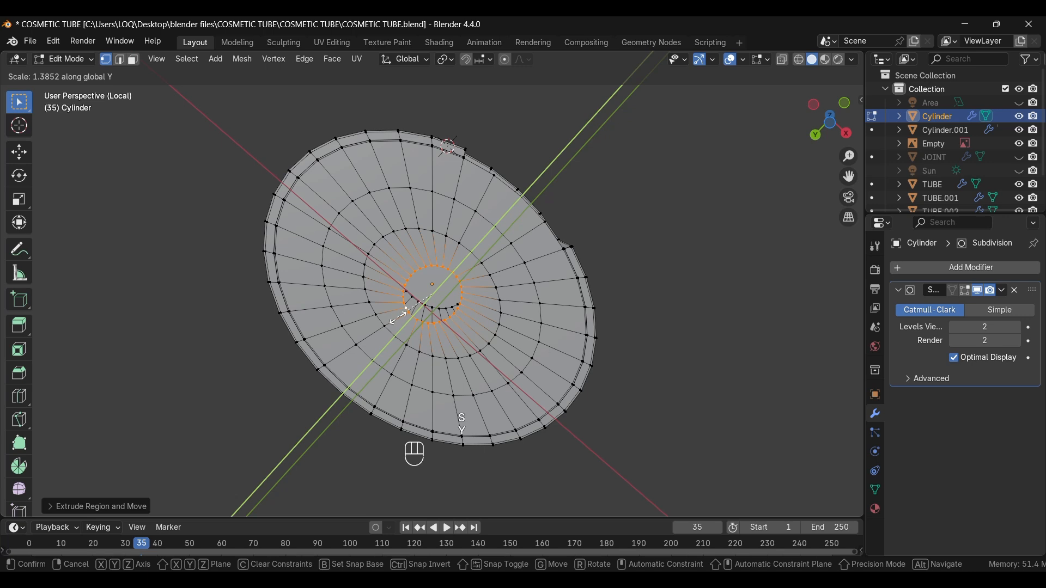
pyautogui.click(401, 320)
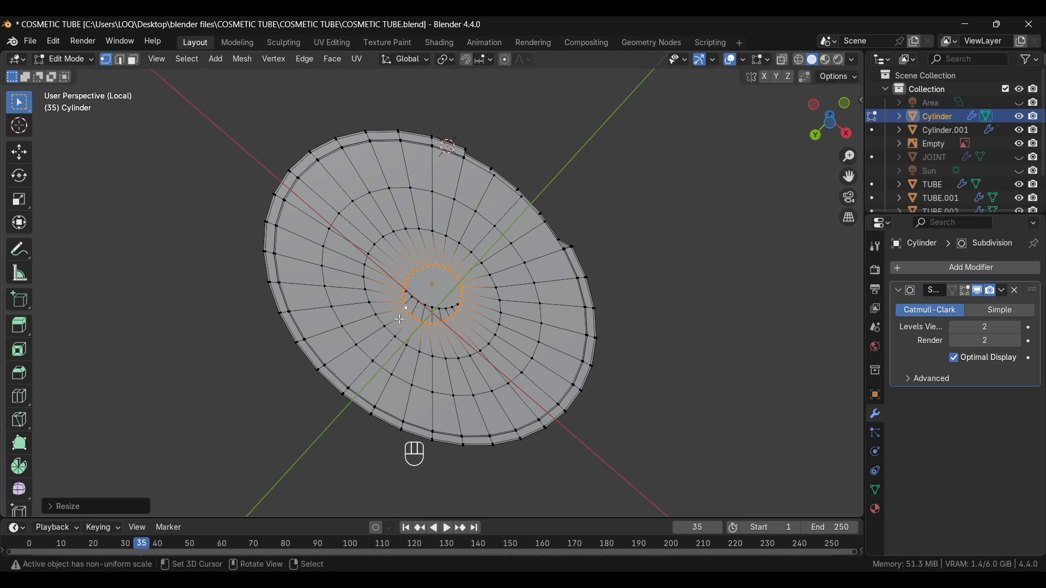
# Step: With X-ray on in front view, extrude the hole's edge about 0.004 m down along Z to form a short lip
pyautogui.press('KP_1')
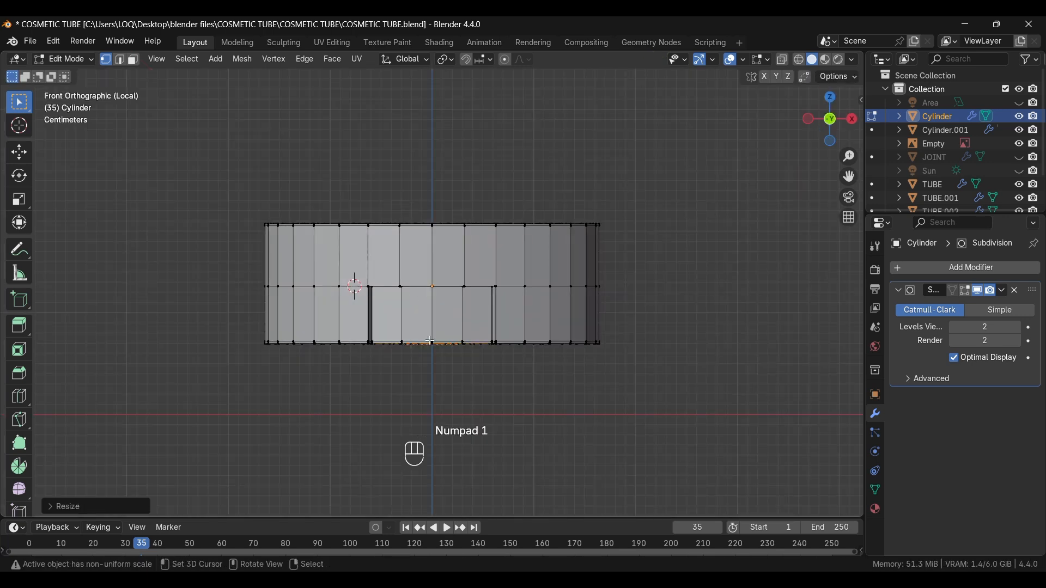
pyautogui.hotkey('alt', 'z')
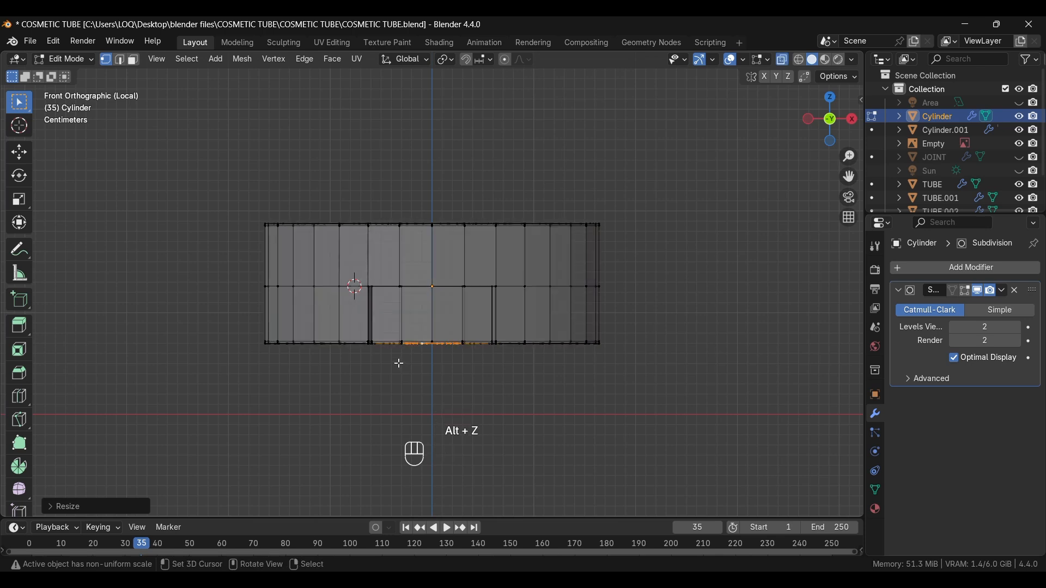
pyautogui.press('e')
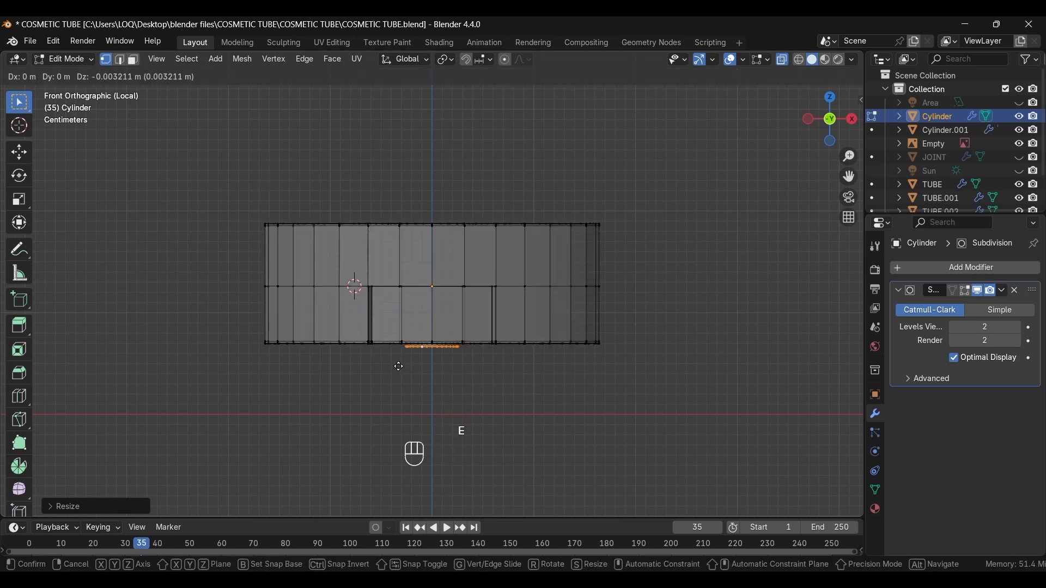
pyautogui.press('z')
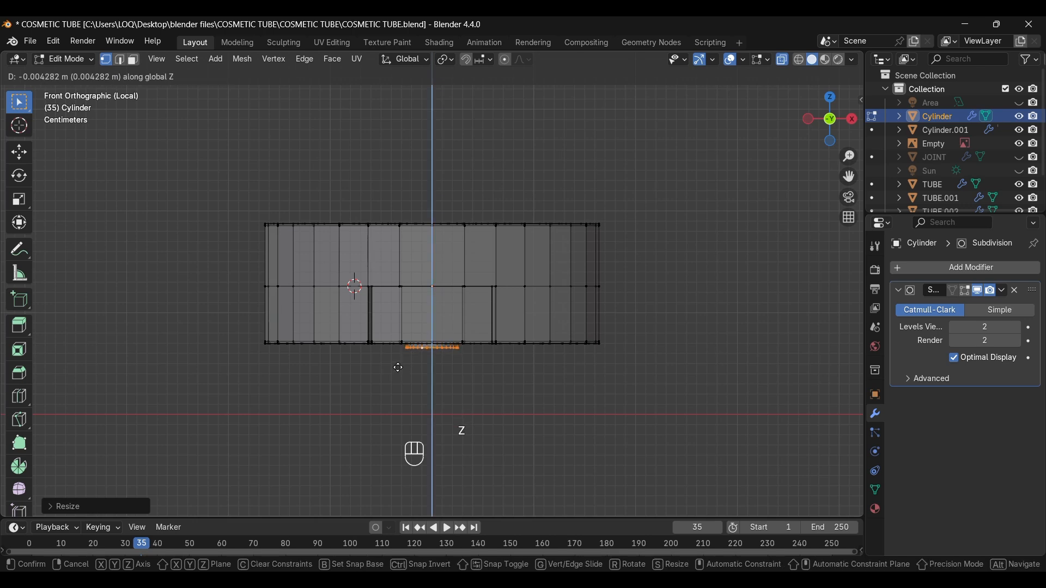
pyautogui.click(398, 368)
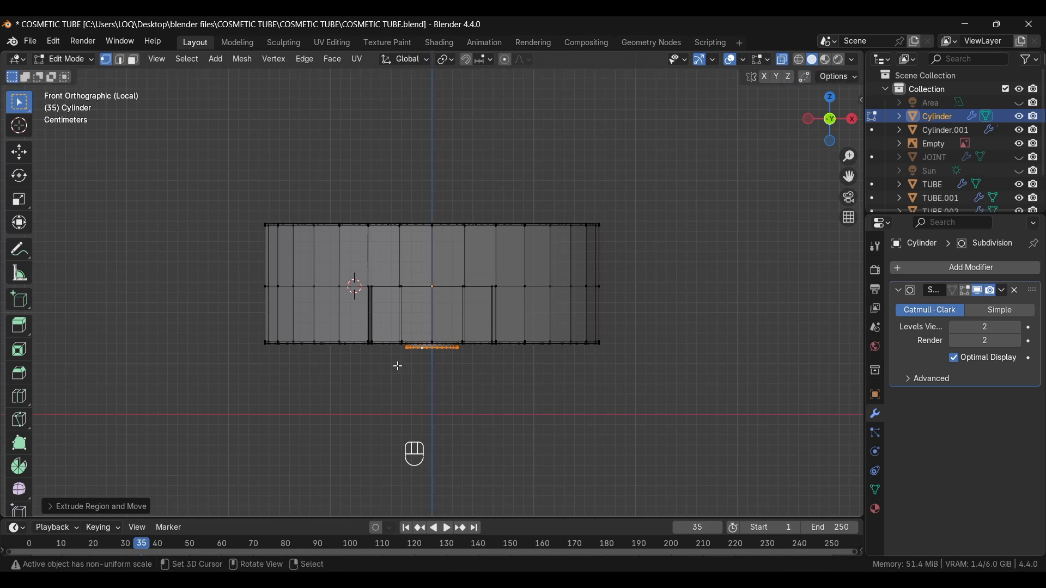
# Step: Extrude the lip's lower edge inward, scaled to about 0.76, to give the lip thickness
pyautogui.moveTo(398, 392); pyautogui.dragTo(383, 371, button='middle')
pyautogui.press('e')
pyautogui.press('s')
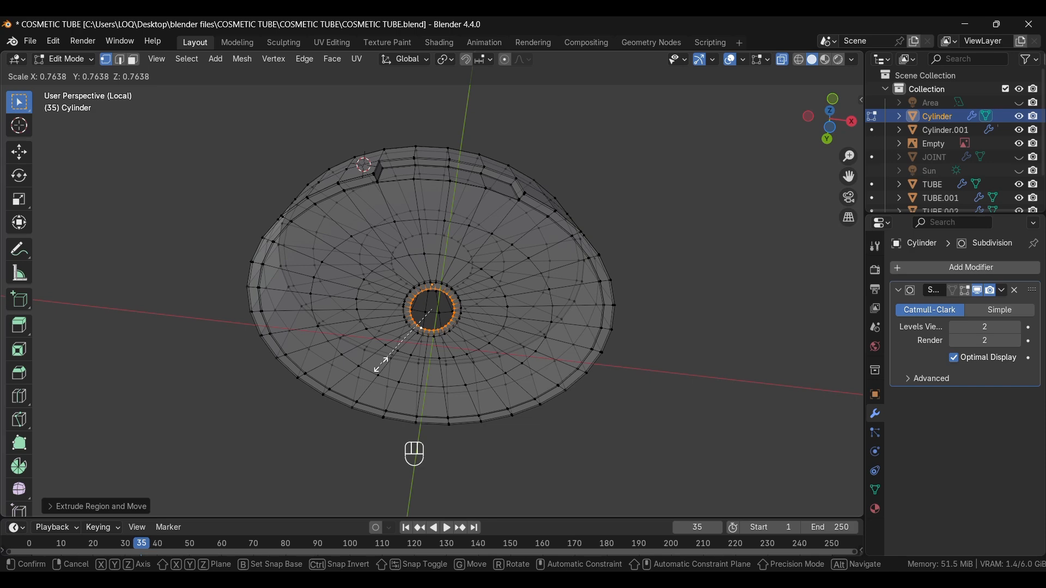
pyautogui.click(381, 364)
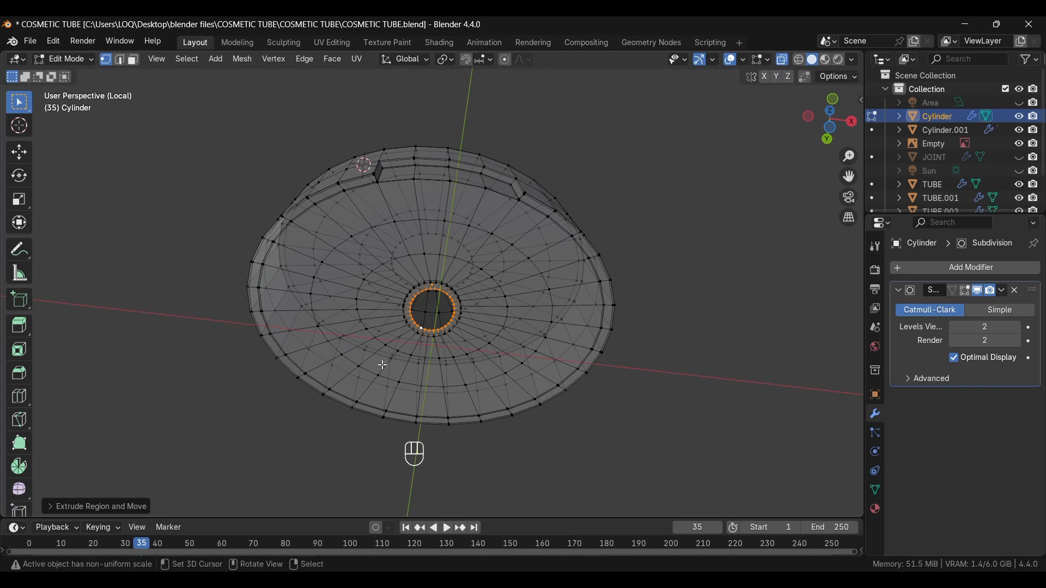
# Step: Extrude the lip's inner edge up along Z to just below the section's top, forming the inner tube
pyautogui.press('KP_1')
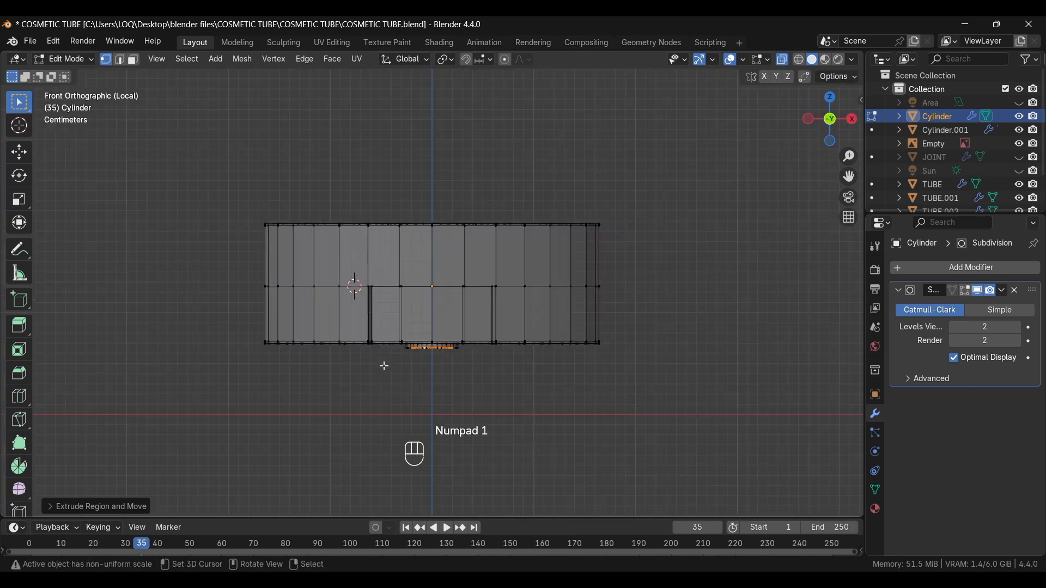
pyautogui.press('e')
pyautogui.press('z')
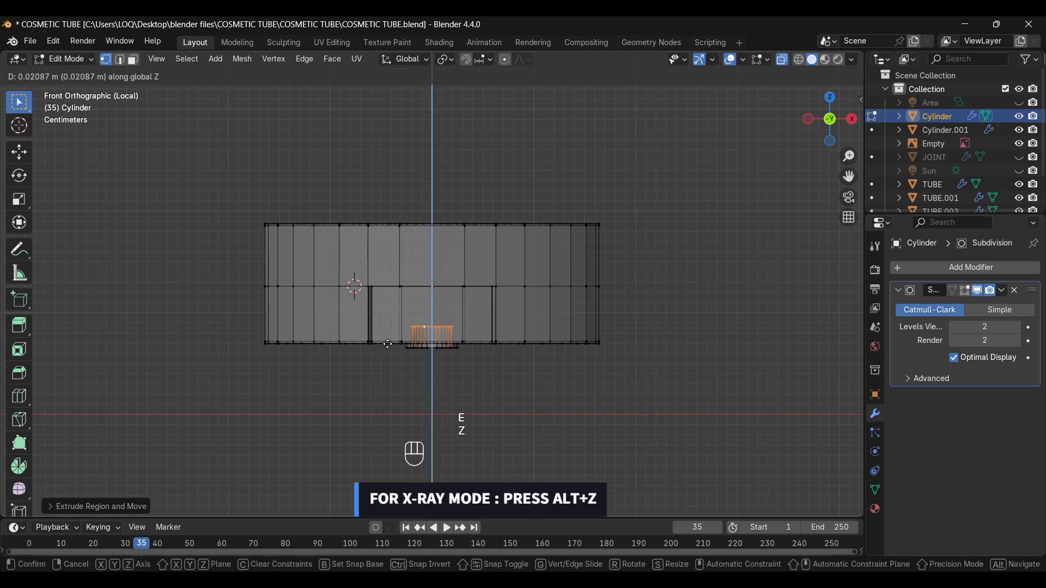
pyautogui.click(399, 253)
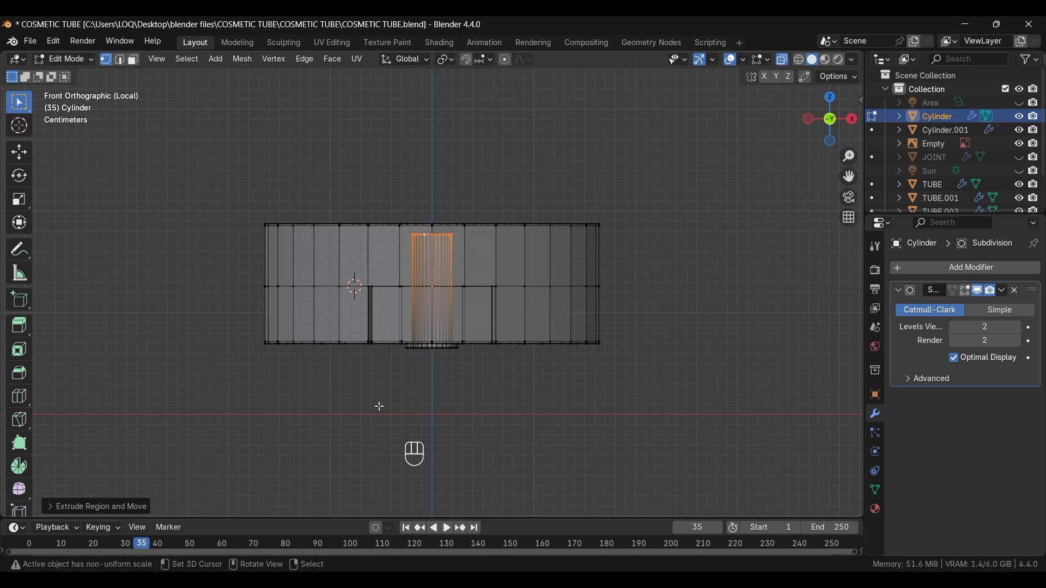
# Step: Return to Object Mode, turn off X-ray and inspect the new hole in the underside
pyautogui.press('Tab')
pyautogui.moveTo(374, 410)
pyautogui.keyDown('alt'); pyautogui.mouseDown(button='middle')
pyautogui.moveTo(345, 420)
pyautogui.moveTo(381, 351)
pyautogui.moveTo(382, 315)
pyautogui.moveTo(444, 279)
pyautogui.moveTo(391, 360)
pyautogui.moveTo(391, 276)
pyautogui.moveTo(352, 244)
pyautogui.moveTo(352, 430)
pyautogui.mouseUp(button='middle'); pyautogui.keyUp('alt')
pyautogui.hotkey('alt', 'z')
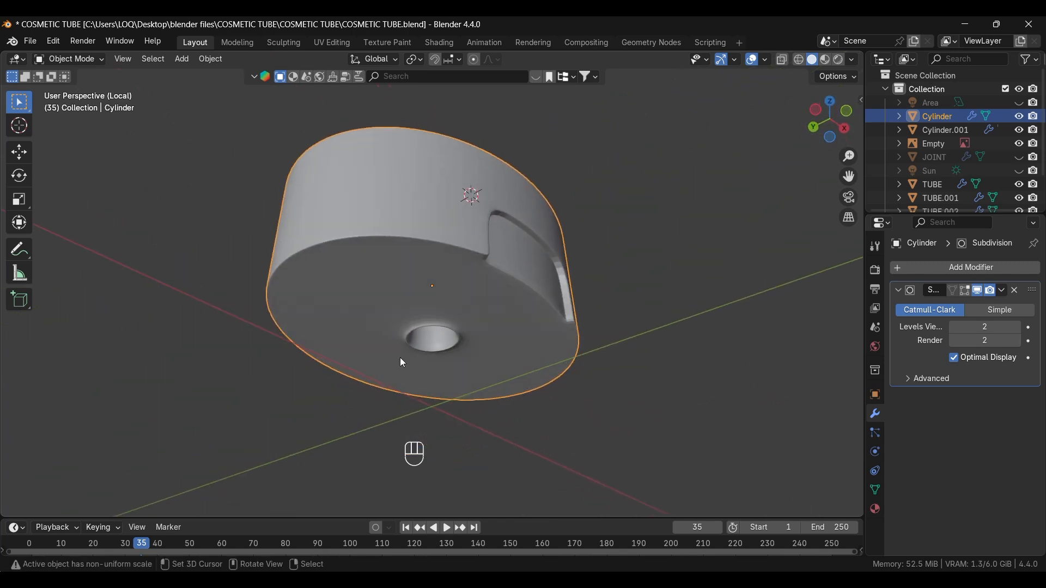
pyautogui.keyDown('alt'); pyautogui.moveTo(403, 363); pyautogui.dragTo(418, 339, button='middle'); pyautogui.keyUp('alt')
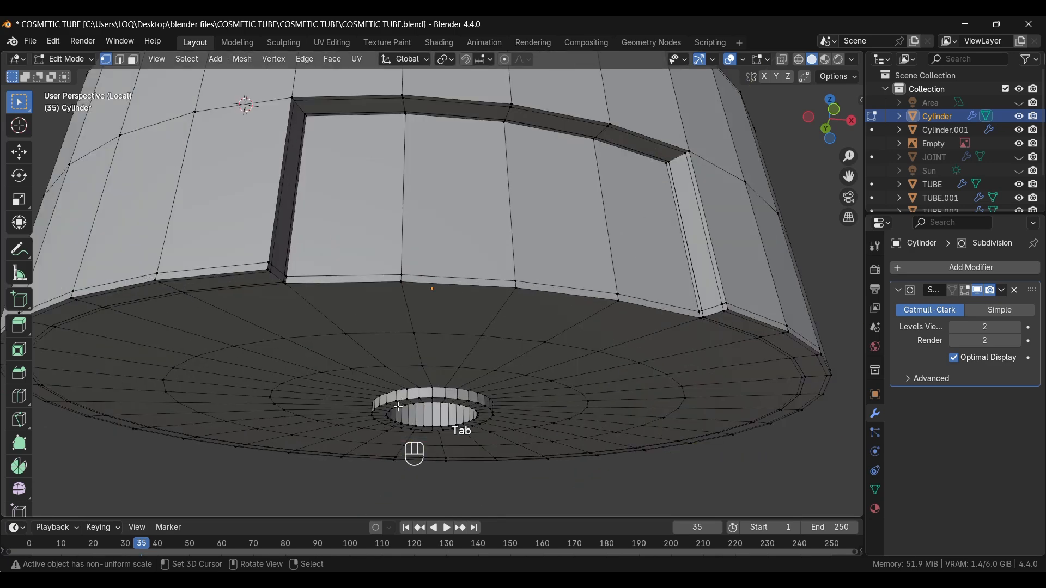
# Step: Add two loop cuts around the lip's outer wall, near its upper and lower edges, and check the smoothed lip in Object Mode
pyautogui.moveTo(377, 414); pyautogui.dragTo(405, 417, button='middle')
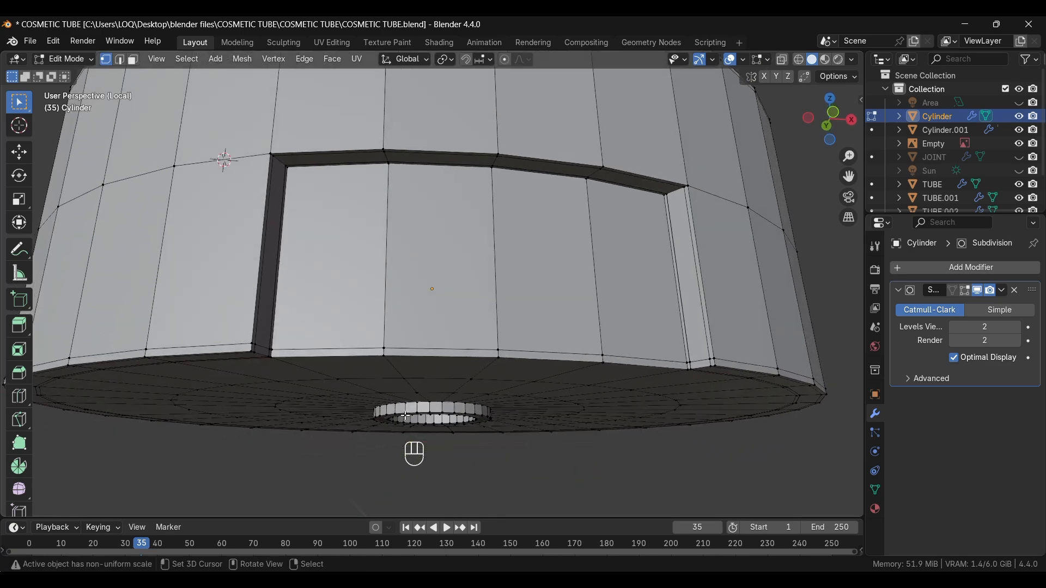
pyautogui.hotkey('ctrl', 'r')
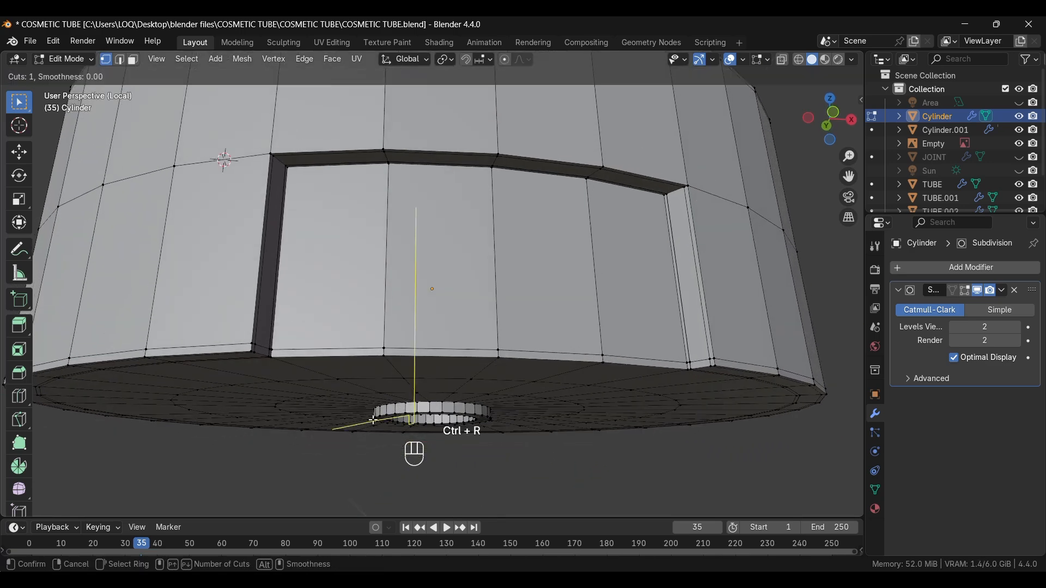
pyautogui.click(380, 415)
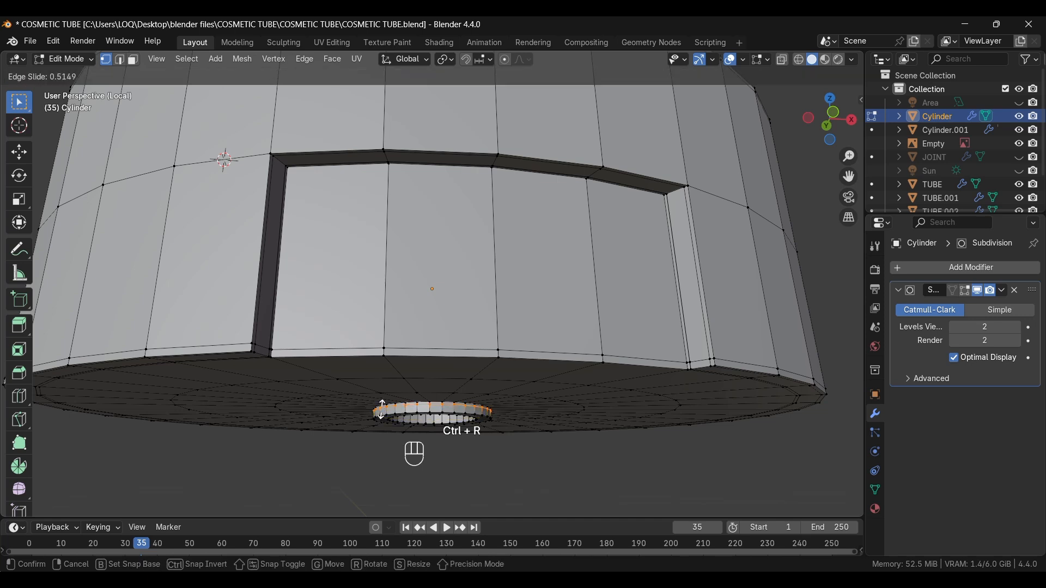
pyautogui.click(383, 411)
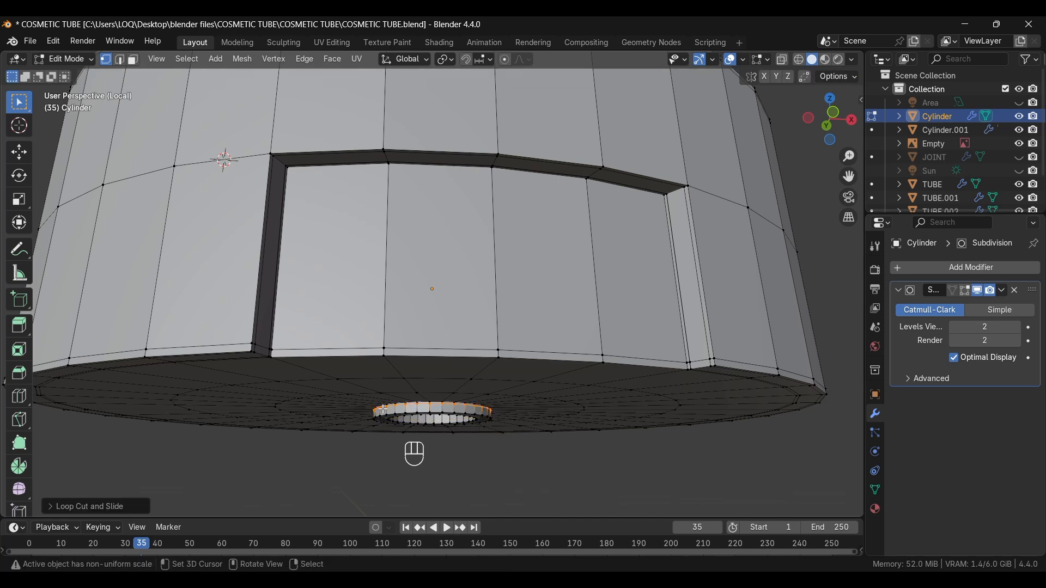
pyautogui.hotkey('ctrl', 'r')
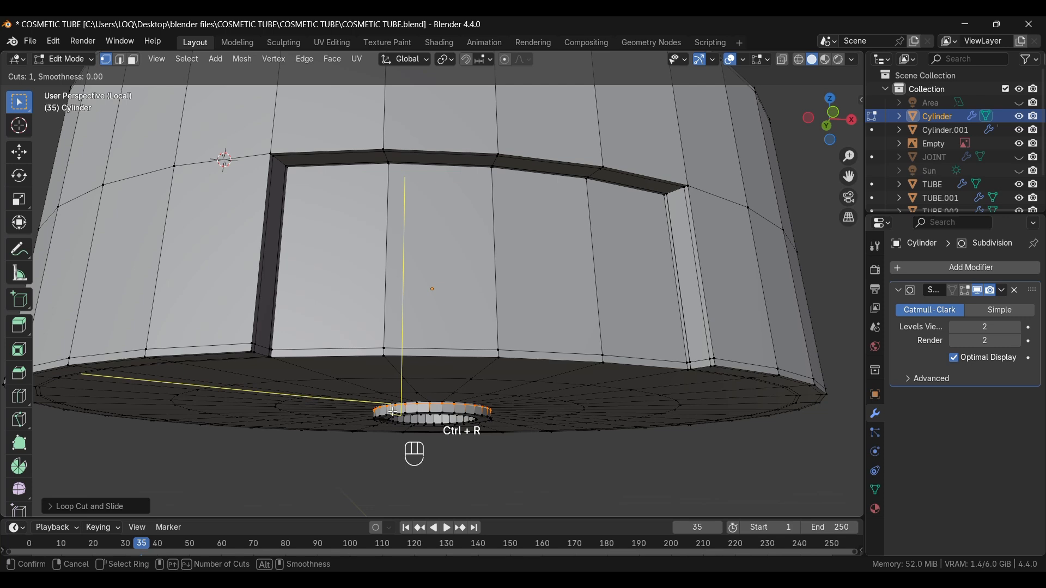
pyautogui.click(388, 410)
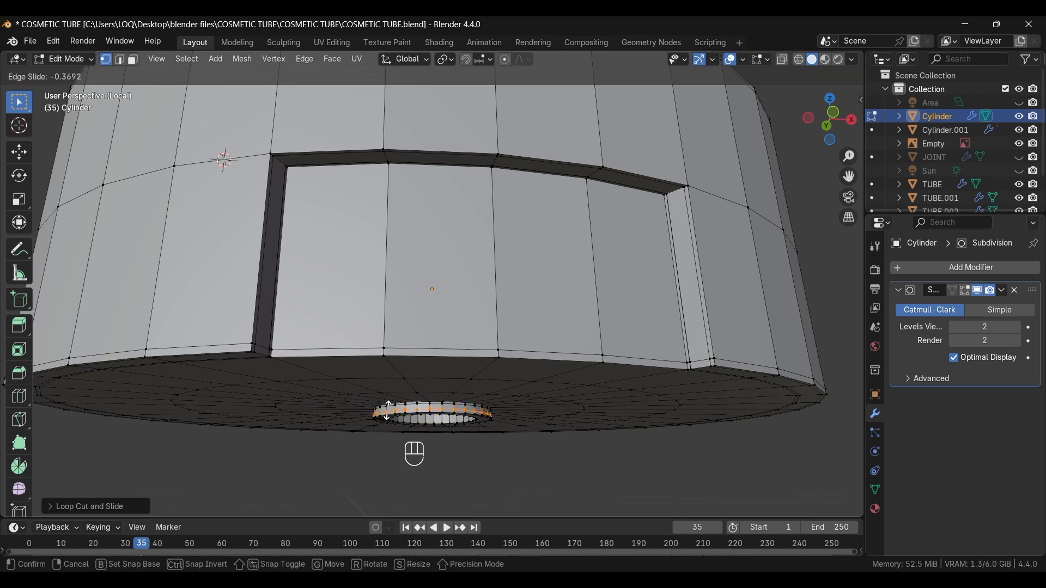
pyautogui.click(388, 410)
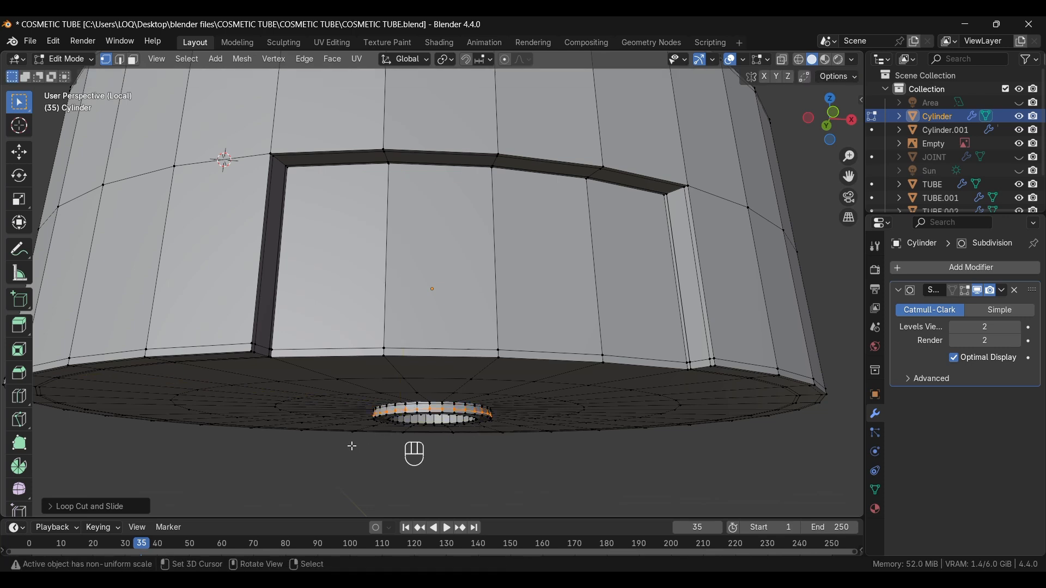
pyautogui.press('Tab')
pyautogui.moveTo(394, 454); pyautogui.dragTo(384, 376, button='middle')
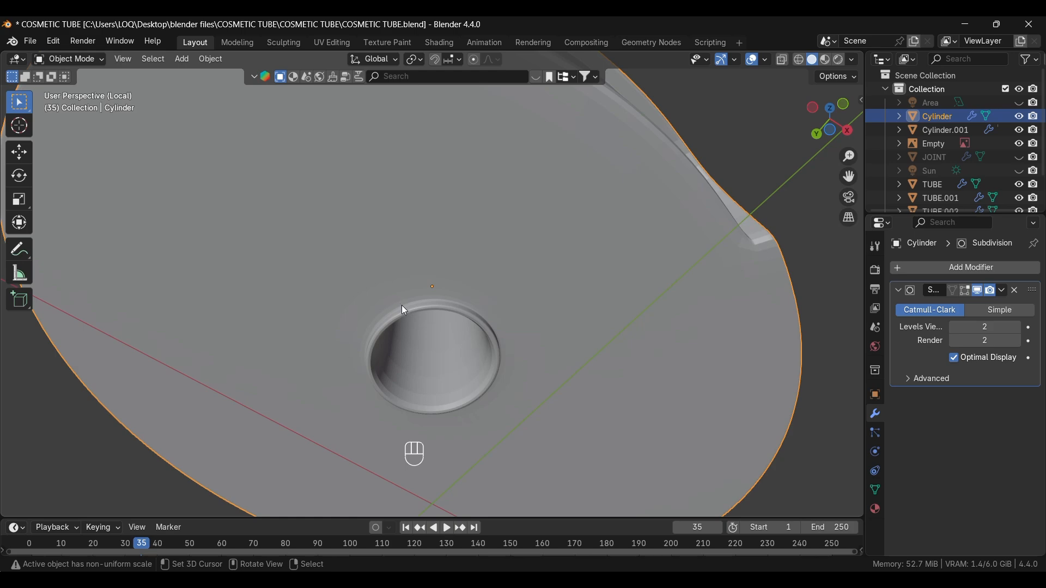
# Step: Add a loop cut in the underside's face ring around the hole, slide it close to the lip, and return to Object Mode
pyautogui.press('Tab')
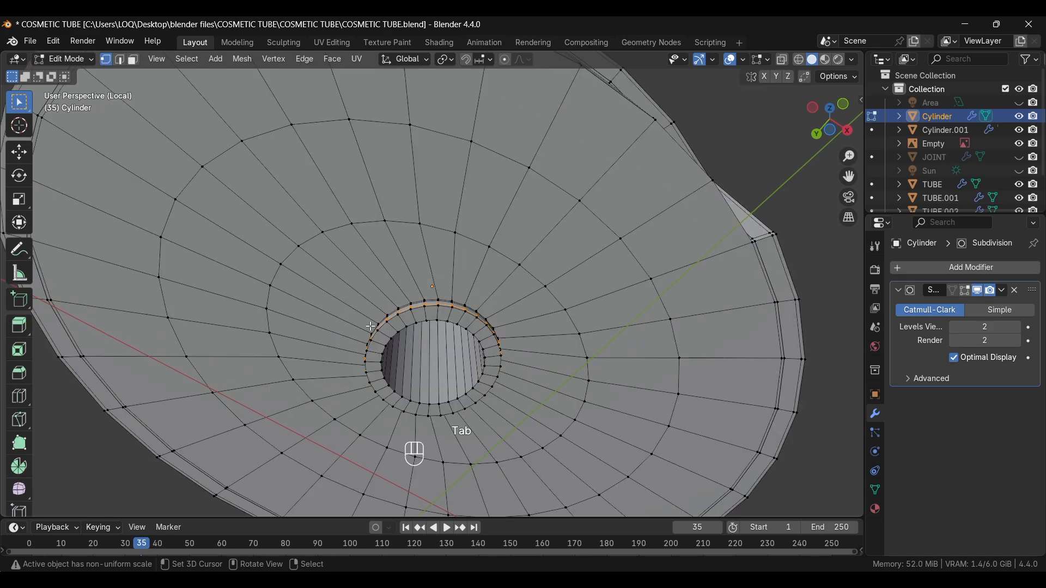
pyautogui.hotkey('ctrl', 'r')
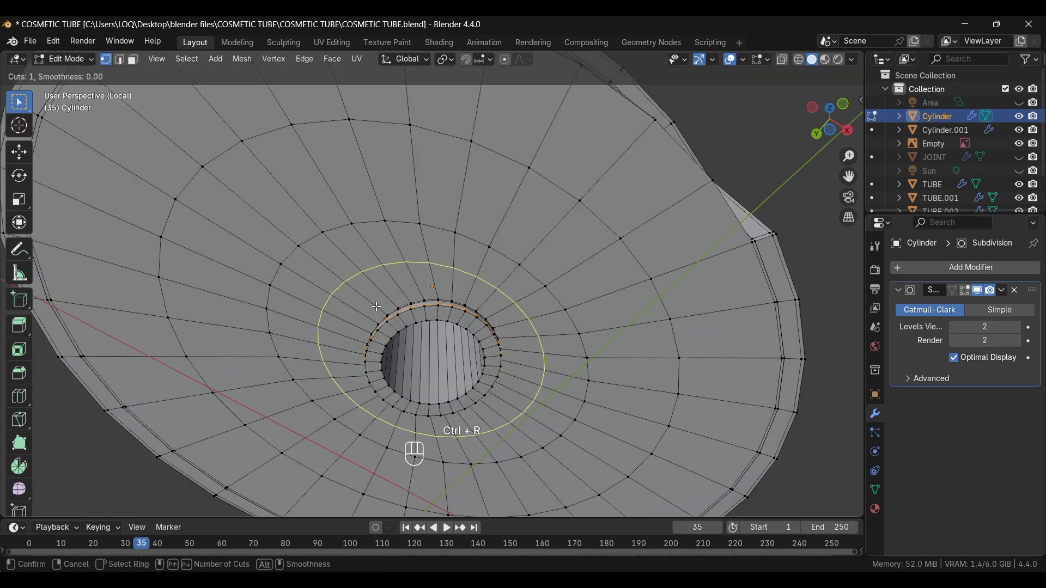
pyautogui.click(375, 307)
pyautogui.moveTo(375, 308); pyautogui.dragTo(428, 335)
pyautogui.click(429, 335)
pyautogui.press('Tab')
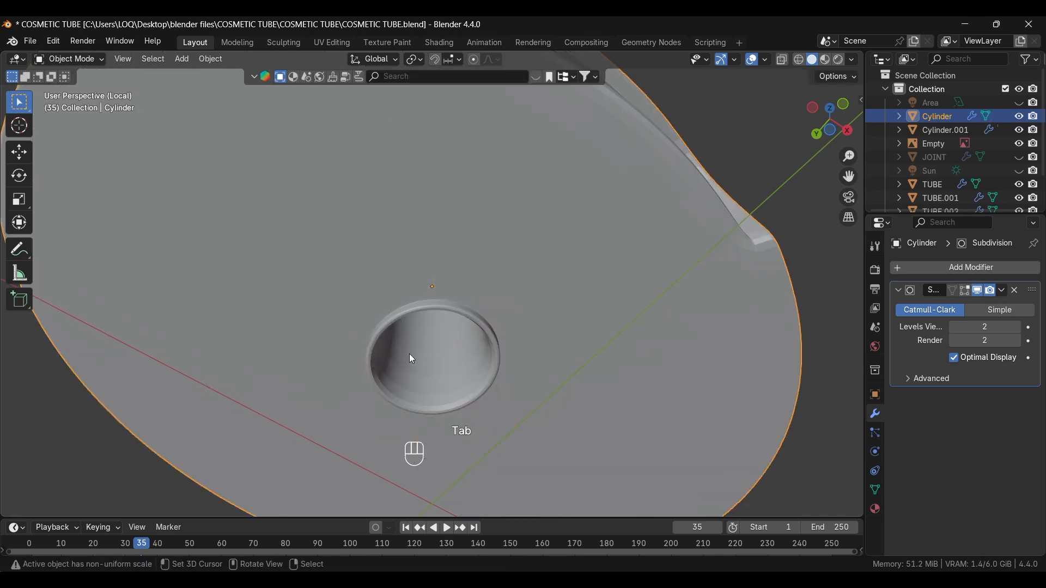
# Step: Leave the upper cap section's local view, then isolate the cap's lower section and inspect its hollow interior
pyautogui.keyDown('alt'); pyautogui.moveTo(362, 423); pyautogui.dragTo(368, 372, button='middle'); pyautogui.keyUp('alt')
pyautogui.scroll(-3, 319, 444)
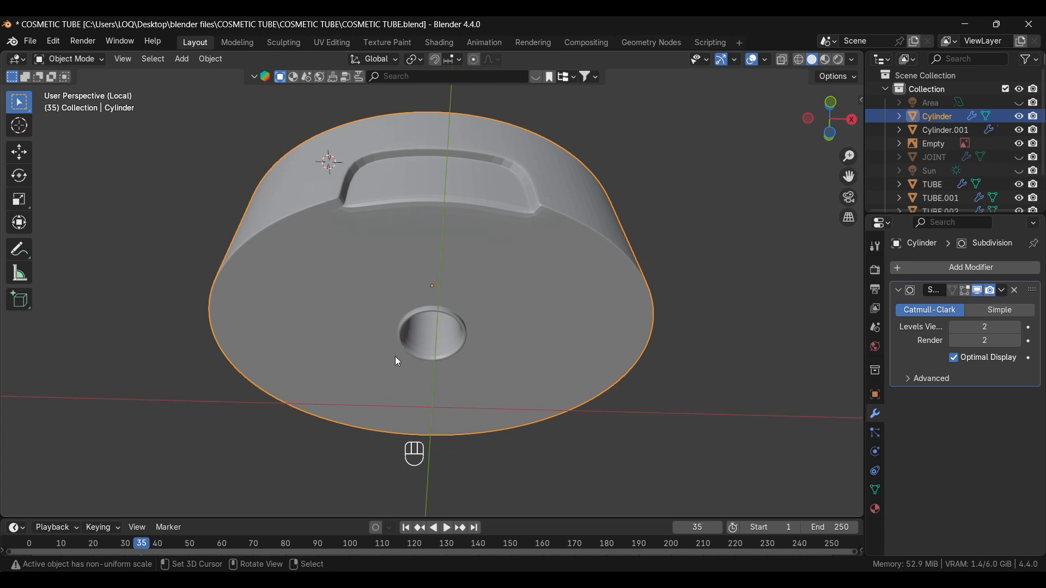
pyautogui.press('KP_1')
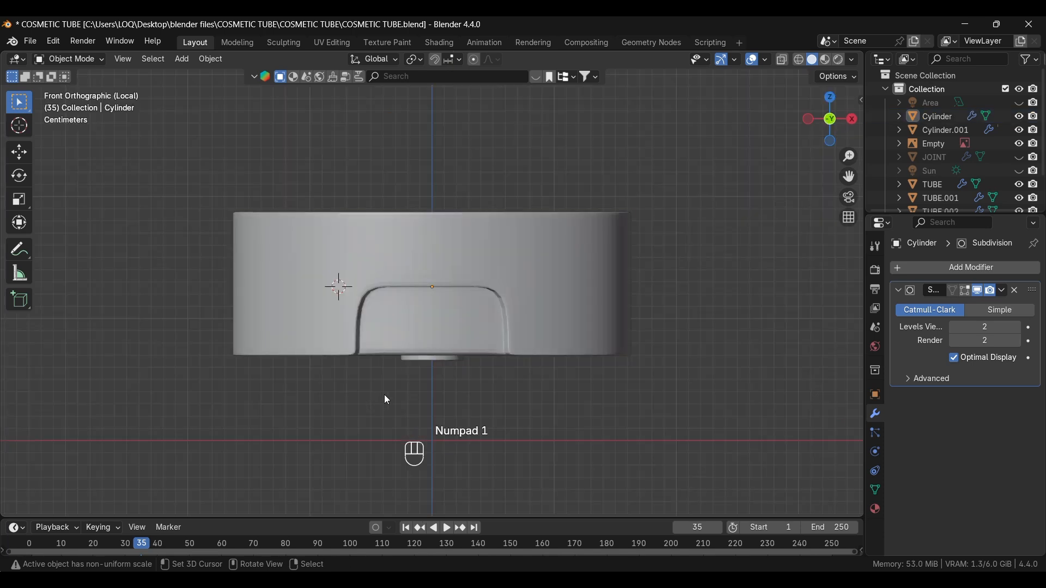
pyautogui.press('KP_Divide')
pyautogui.click(420, 410)
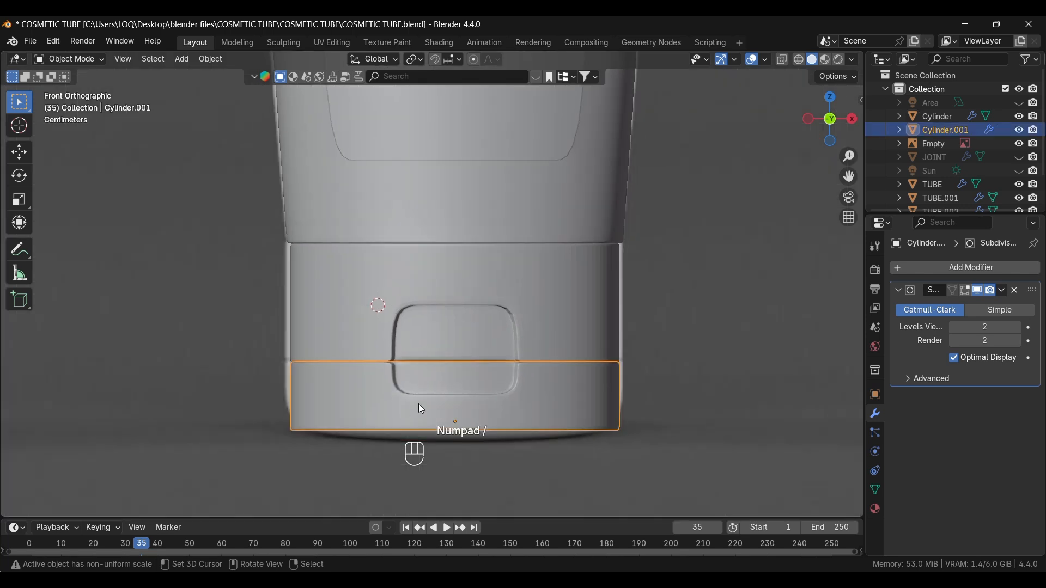
pyautogui.press('KP_Multiply')
pyautogui.press('KP_Divide')
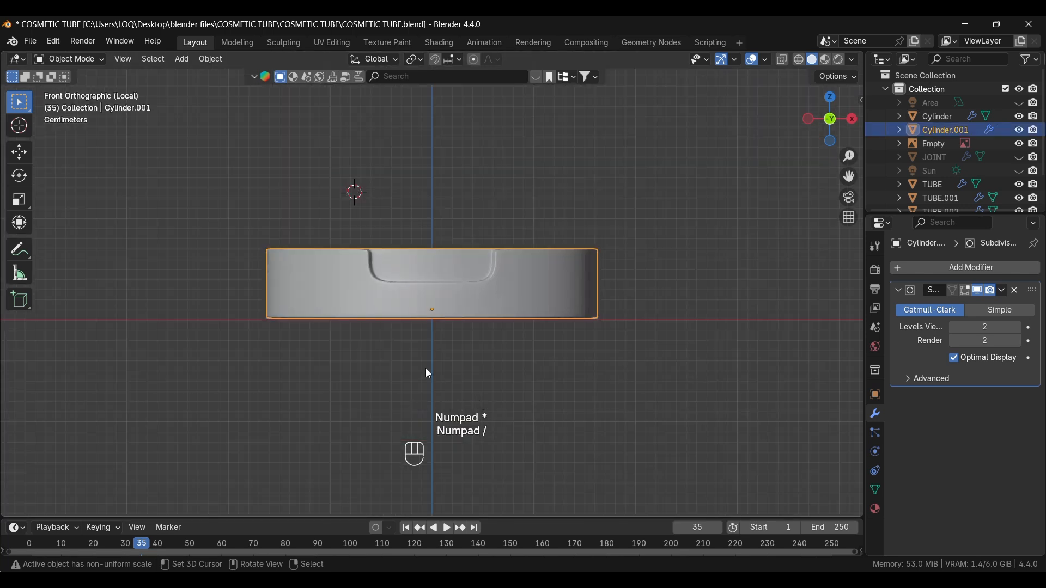
pyautogui.moveTo(405, 346); pyautogui.dragTo(404, 387, button='middle')
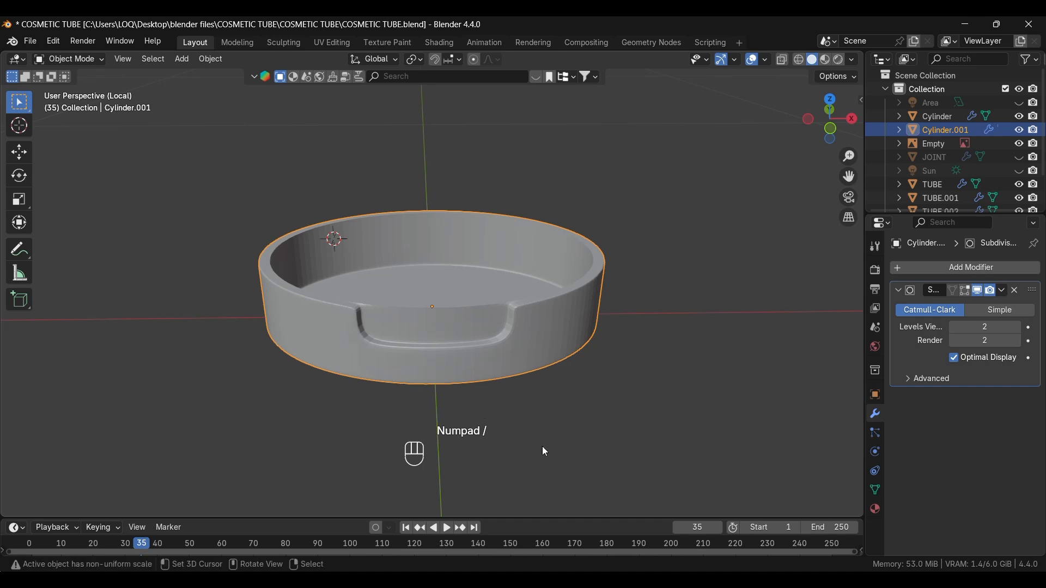
pyautogui.moveTo(543, 449); pyautogui.dragTo(450, 376, button='middle')
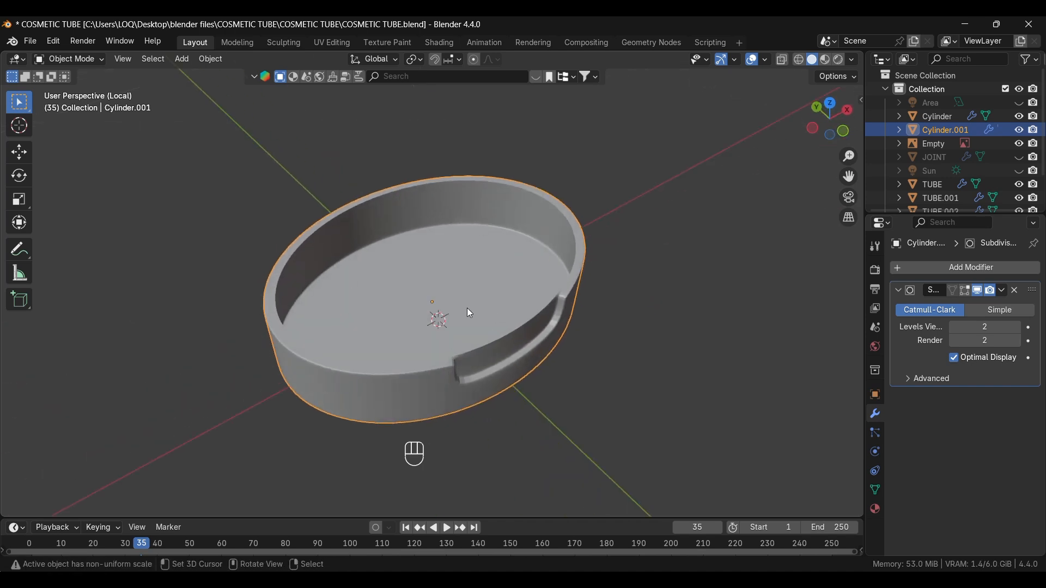
pyautogui.hotkey('ctrl', 'z')
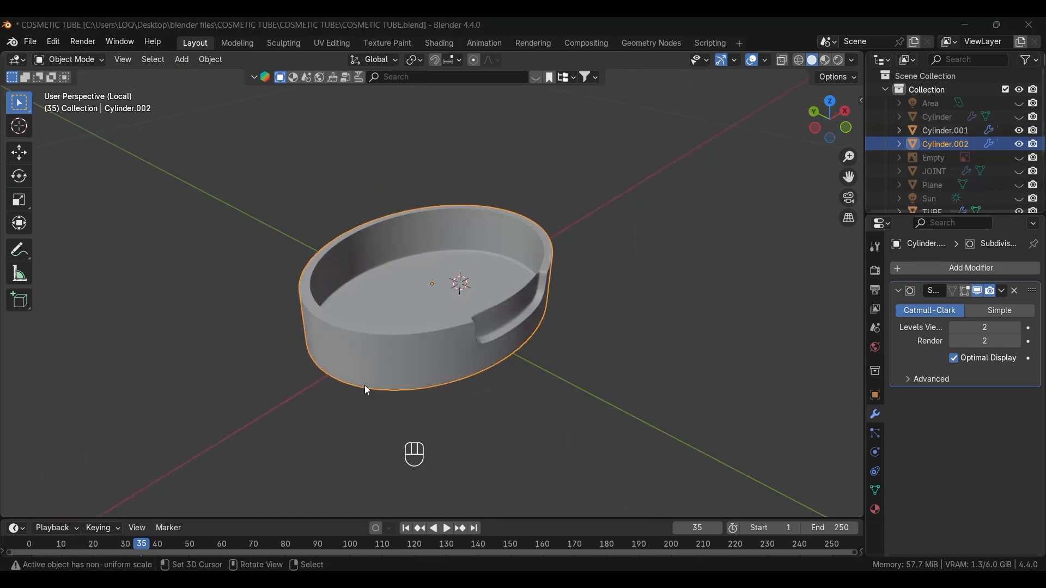
# Step: In Edit Mode, select the edge loop along the lower section's inner rim and extrude it inward by scaling
pyautogui.moveTo(355, 411); pyautogui.dragTo(353, 439, button='middle')
pyautogui.press('Tab')
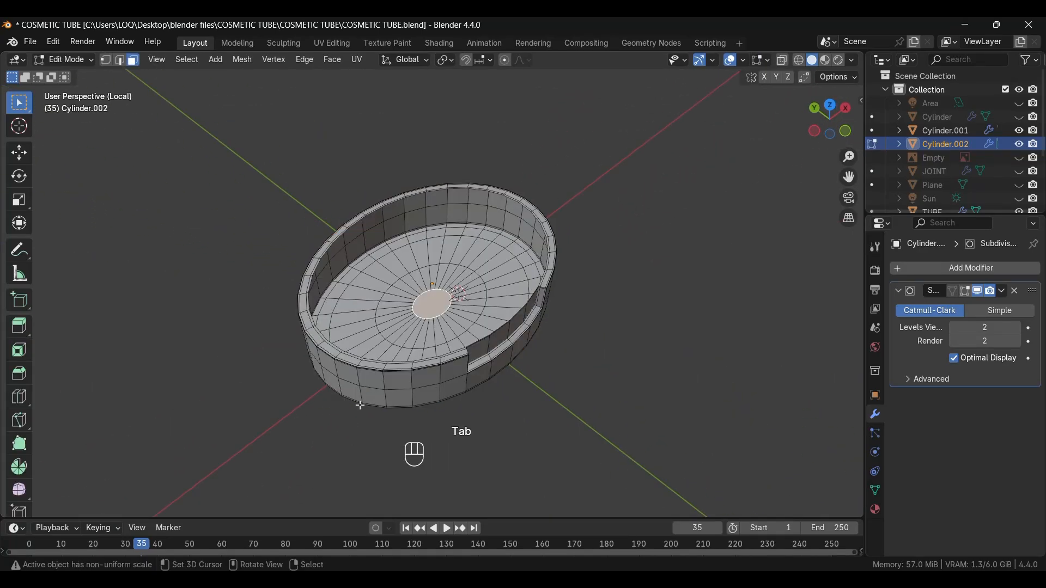
pyautogui.scroll(2, 359, 404)
pyautogui.press('1')
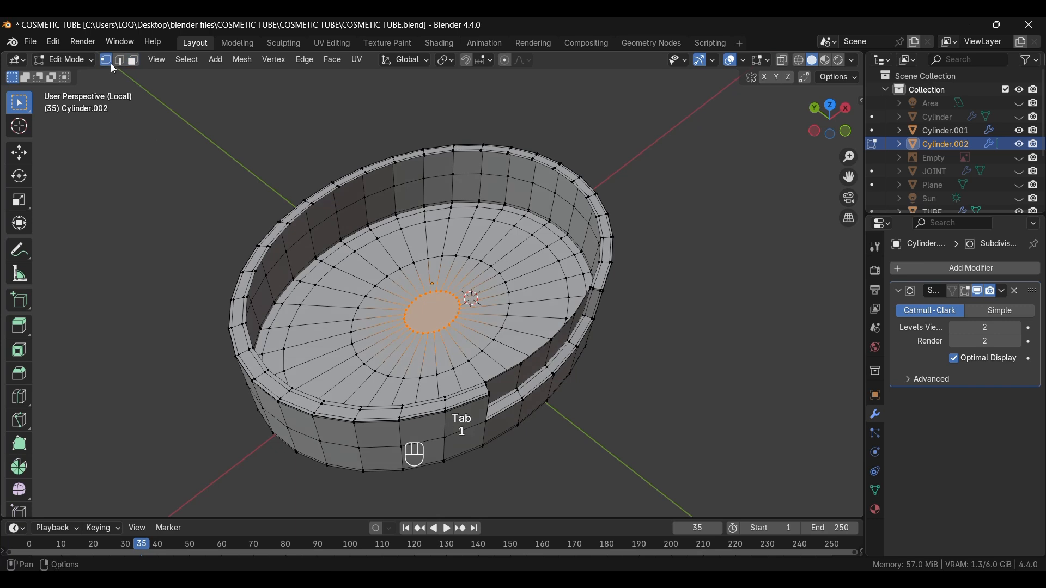
pyautogui.scroll(-1, 310, 230)
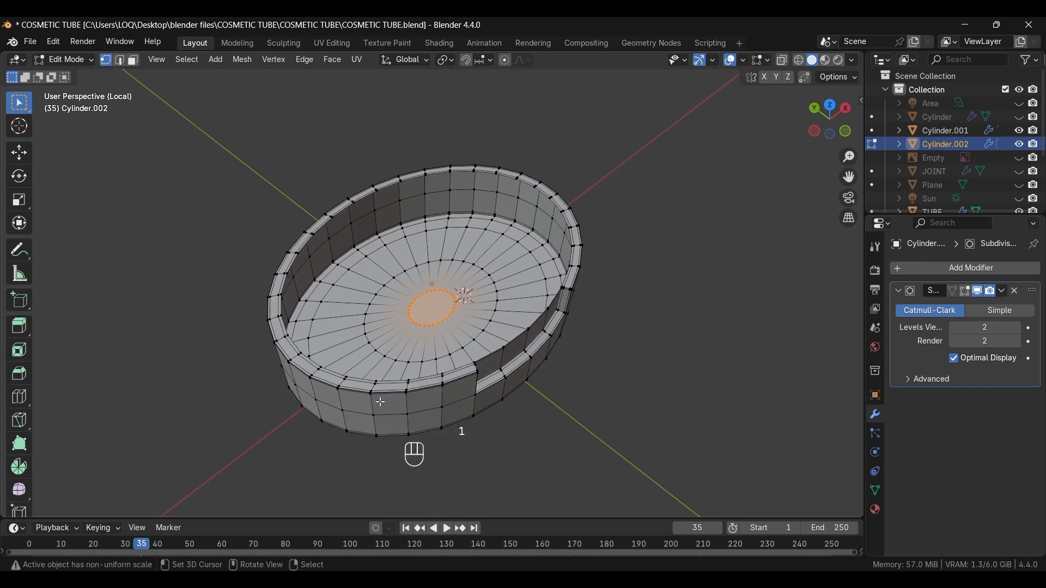
pyautogui.click(377, 380)
pyautogui.keyDown('alt'); pyautogui.click(380, 382); pyautogui.keyUp('alt')
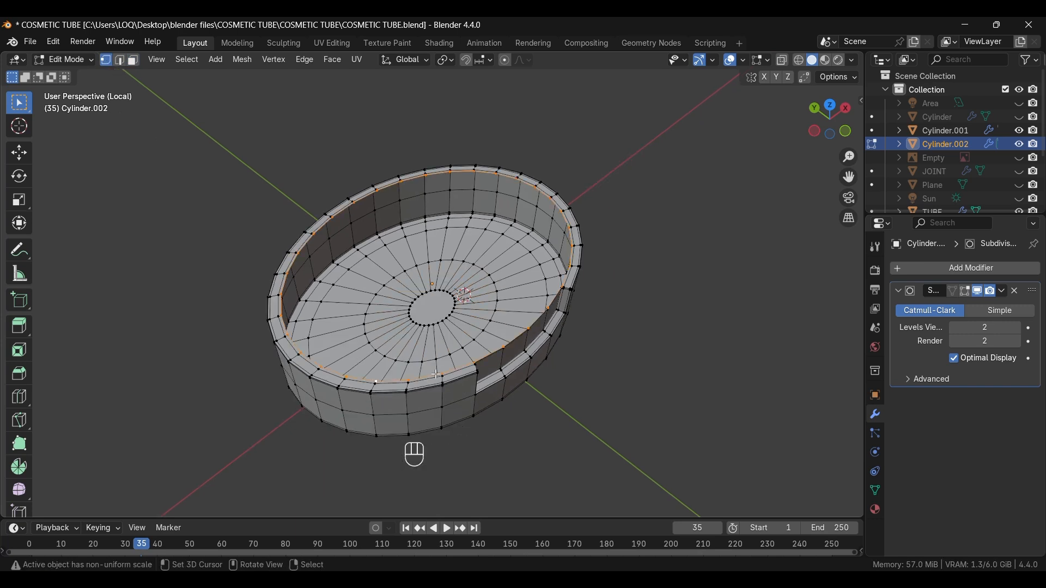
pyautogui.press('e')
pyautogui.press('s')
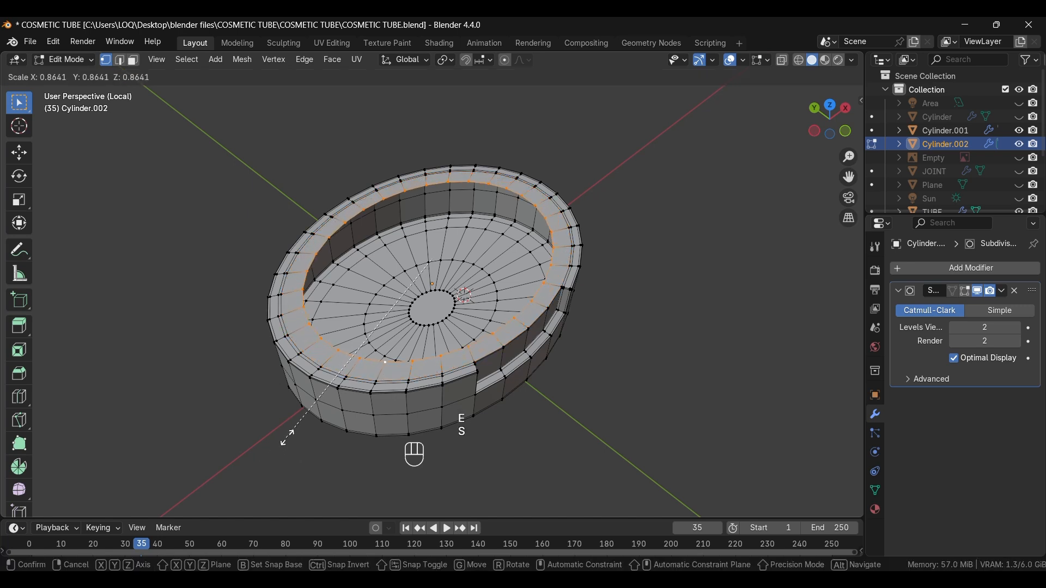
pyautogui.click(294, 426)
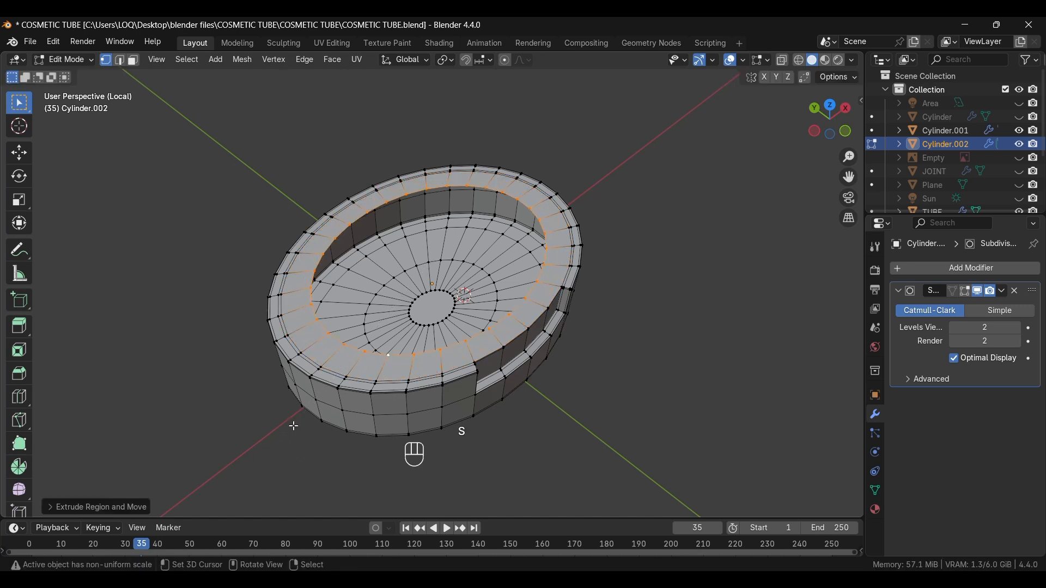
# Step: Extrude the rim's inner edge inward two more times, leaving only a small central hole in the new top surface
pyautogui.press('e')
pyautogui.press('s')
pyautogui.click(338, 364)
pyautogui.press('e')
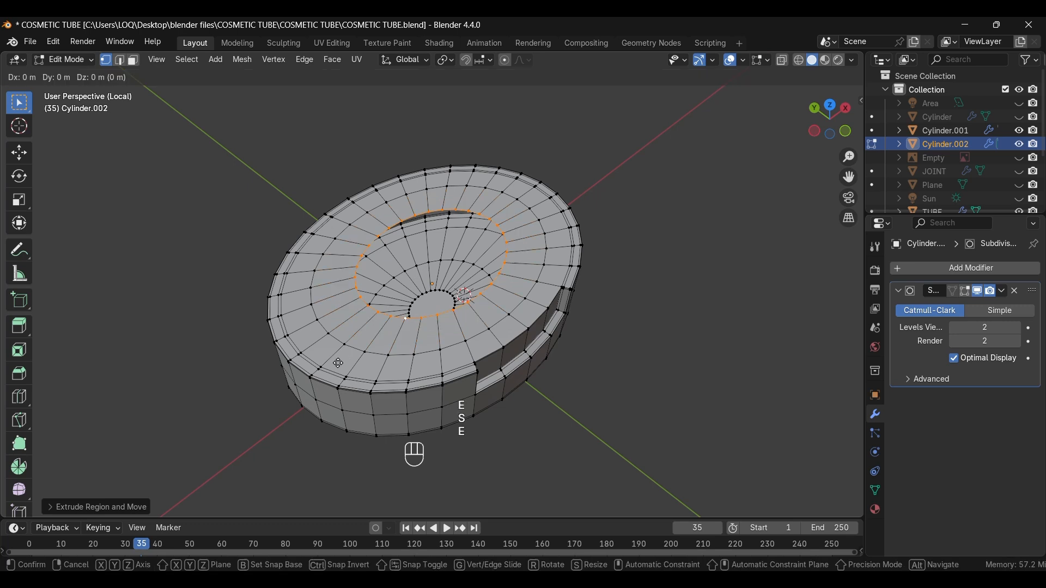
pyautogui.press('s')
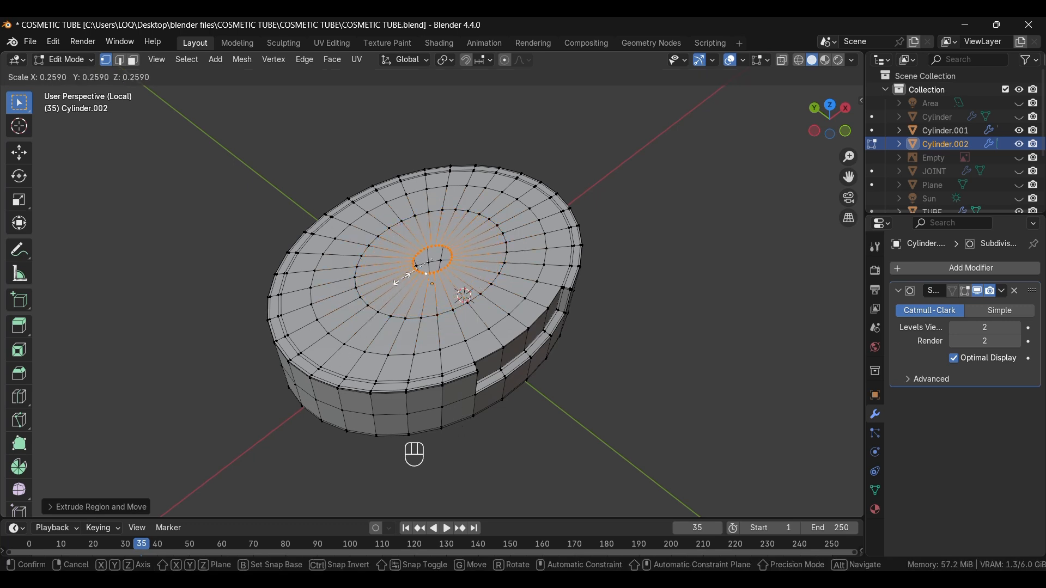
pyautogui.click(402, 282)
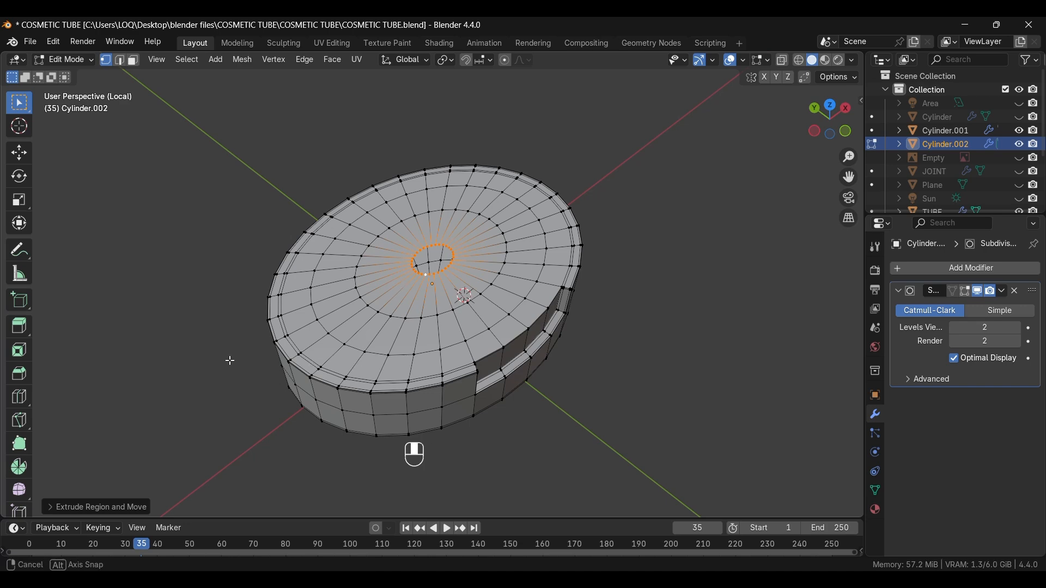
# Step: Scale the central hole's edge loop along Y by about 1.2 to make it circular
pyautogui.moveTo(229, 360); pyautogui.dragTo(444, 325, button='middle')
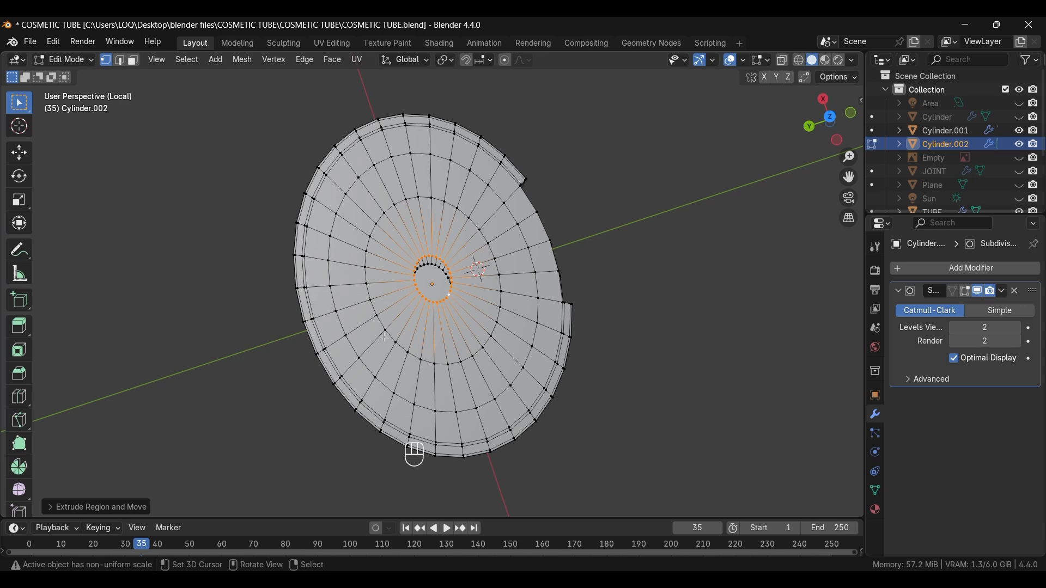
pyautogui.press('s')
pyautogui.press('y')
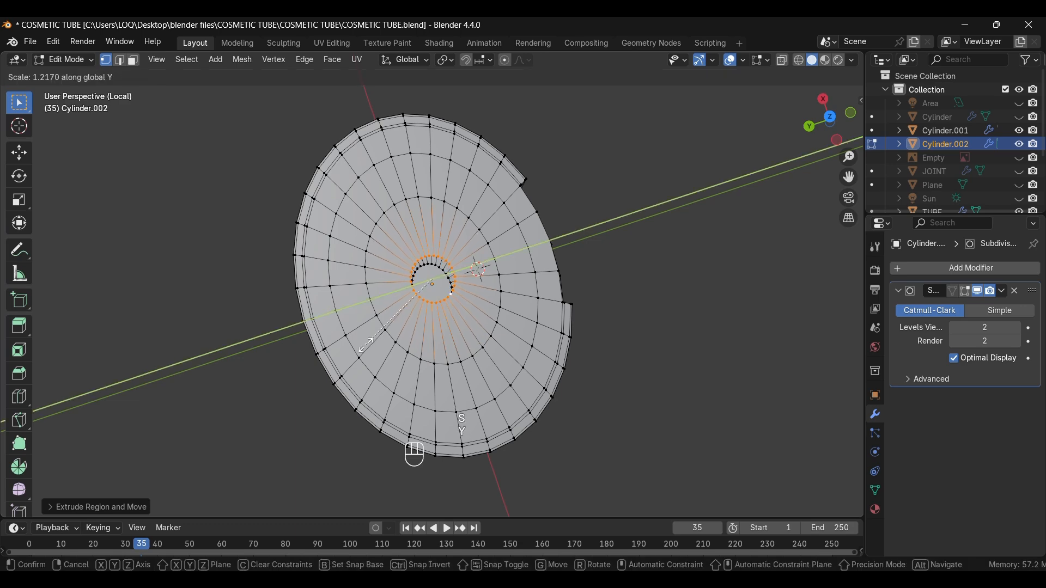
pyautogui.click(362, 349)
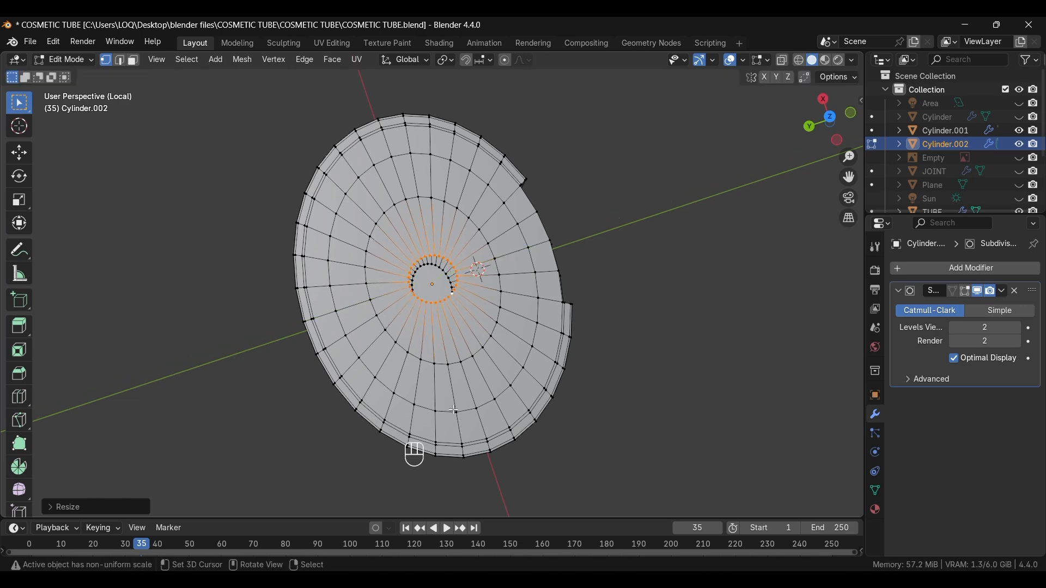
# Step: Extrude the central hole's edge loop up along Z by about 0.03 m to form a round plug
pyautogui.press('KP_1')
pyautogui.moveTo(368, 392); pyautogui.dragTo(365, 420, button='middle')
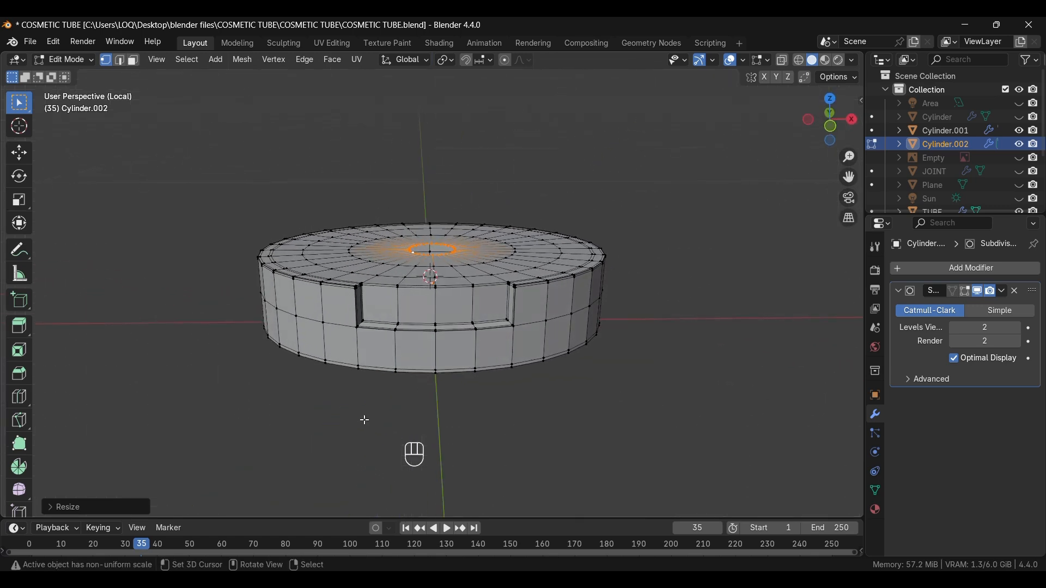
pyautogui.press('e')
pyautogui.press('z')
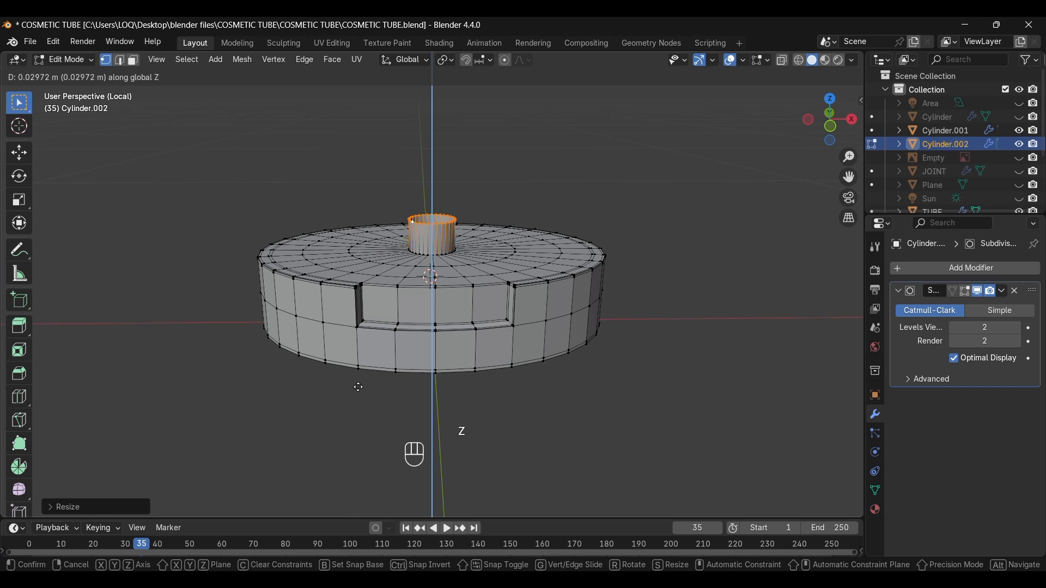
pyautogui.click(358, 390)
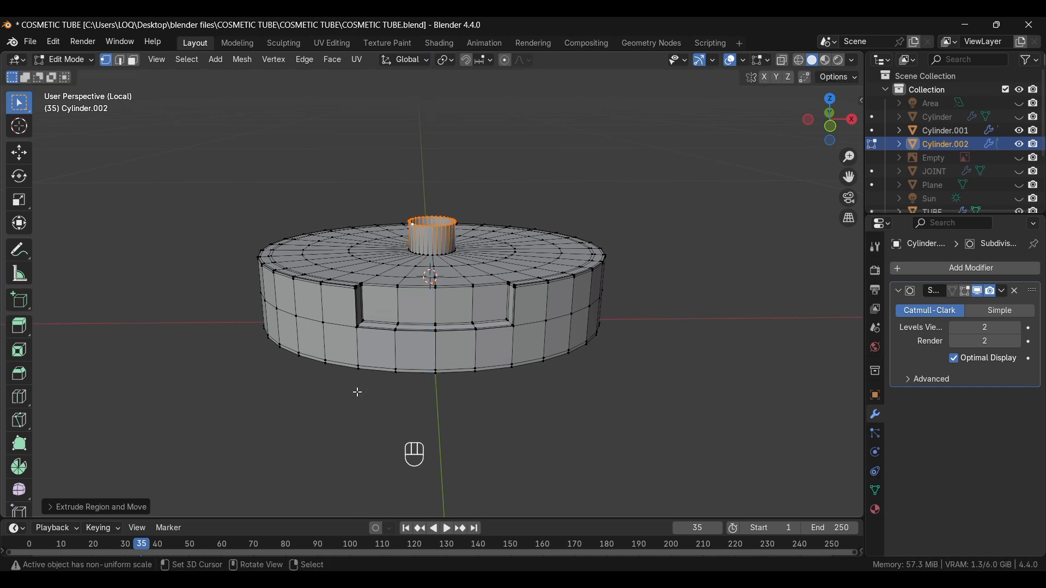
# Step: Extrude the plug's upper edge inward into two concentric rings and fill the remaining opening with a face
pyautogui.moveTo(316, 406); pyautogui.dragTo(334, 469, button='middle')
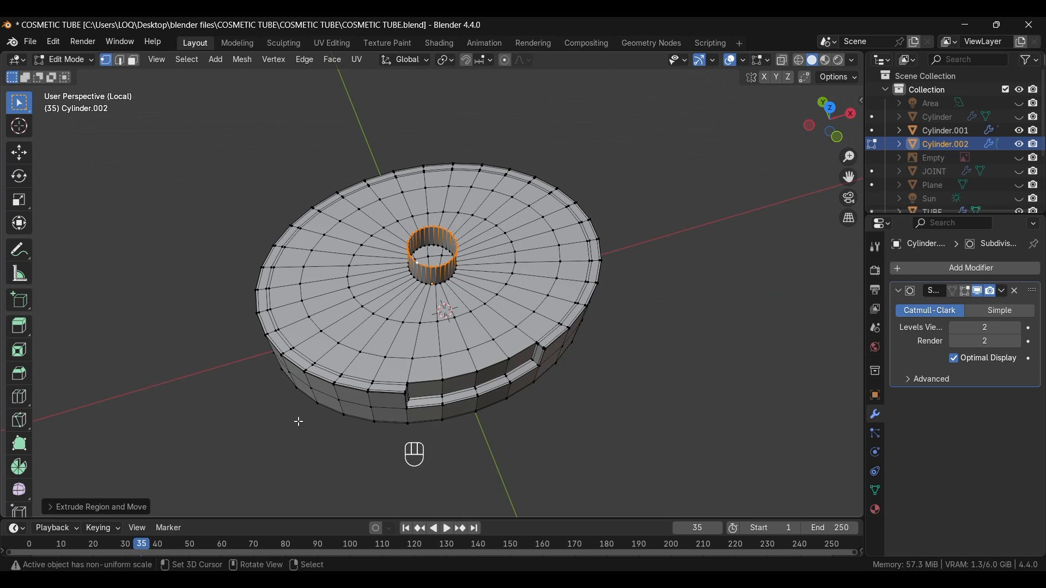
pyautogui.press('e')
pyautogui.press('s')
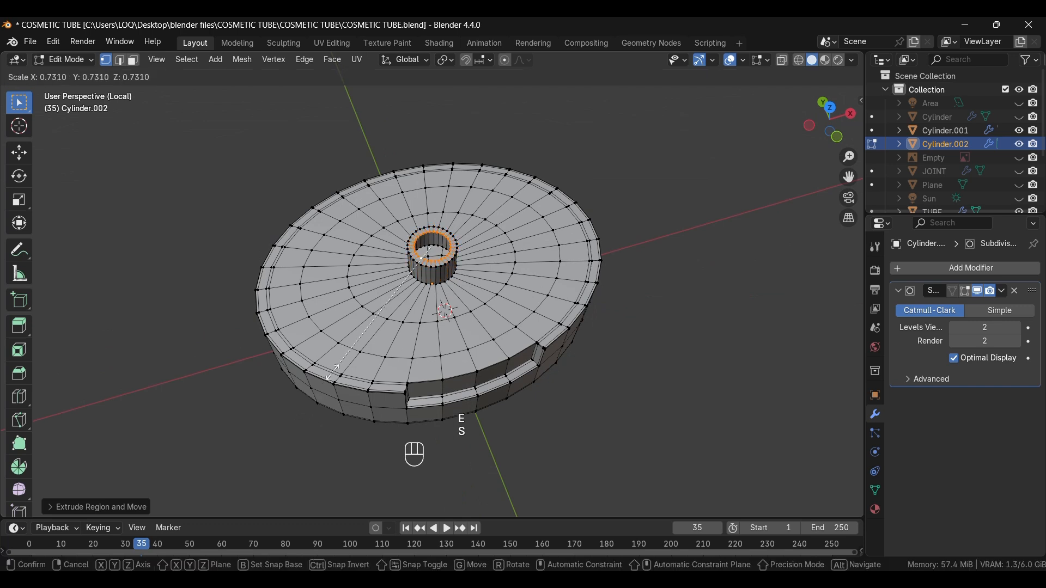
pyautogui.click(380, 325)
pyautogui.scroll(4, 458, 186)
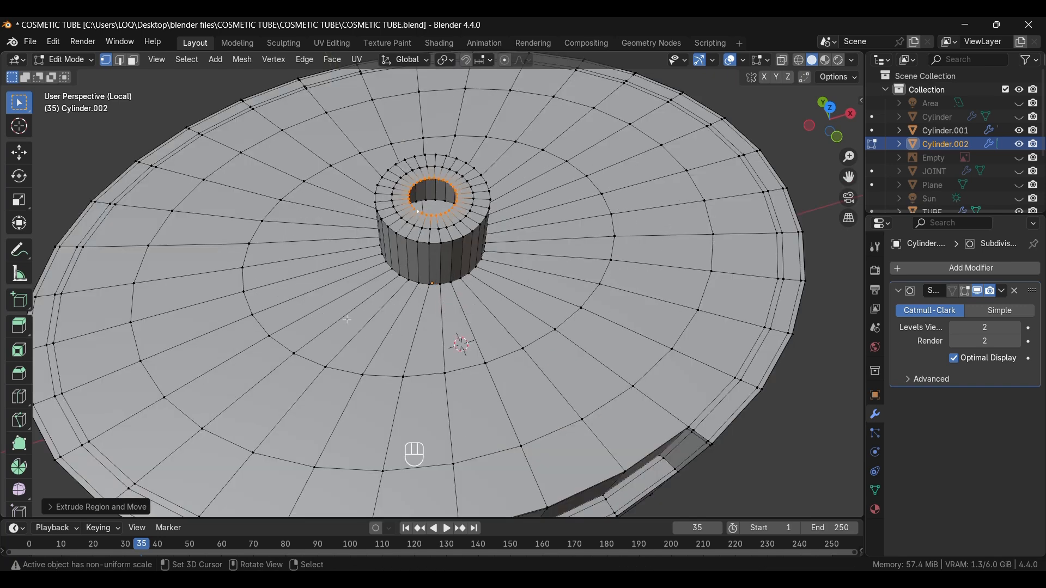
pyautogui.press('f')
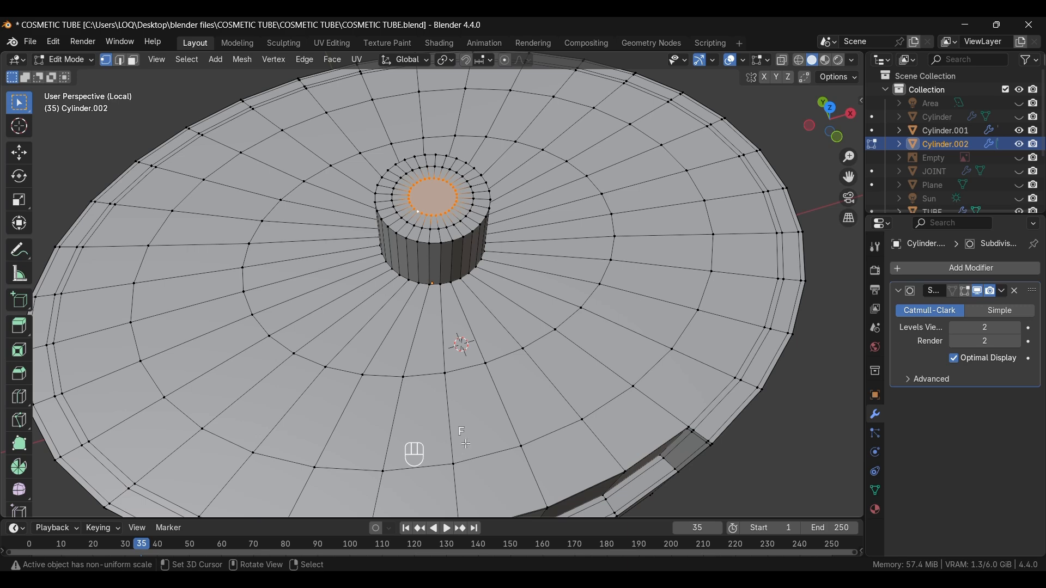
pyautogui.scroll(-5, 374, 383)
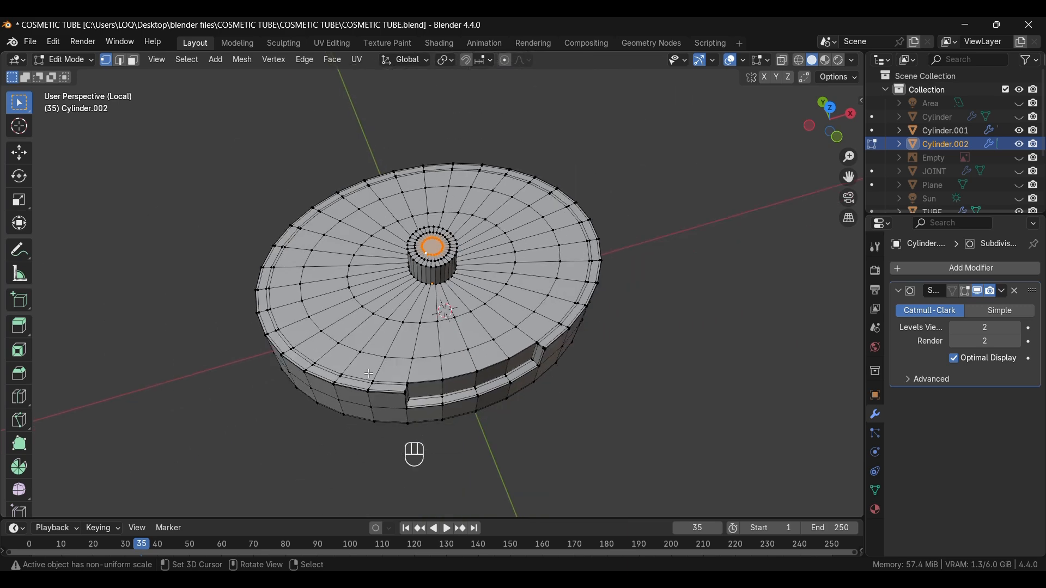
# Step: Select the three face rings surrounding the central plug and move them down along Z to just above the cap's base
pyautogui.keyDown('alt'); pyautogui.moveTo(358, 413); pyautogui.dragTo(332, 359, button='middle'); pyautogui.keyUp('alt')
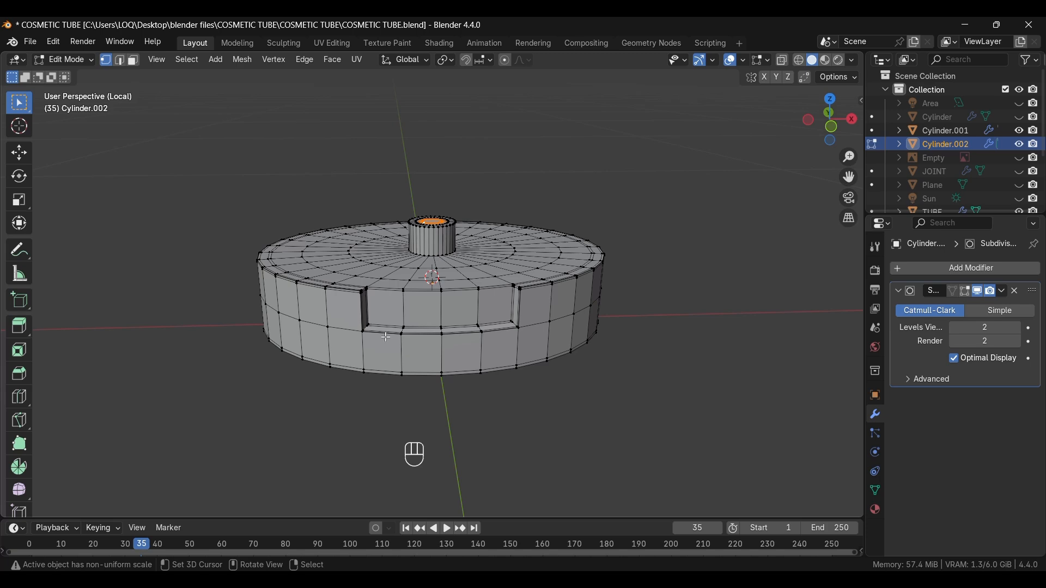
pyautogui.click(133, 60)
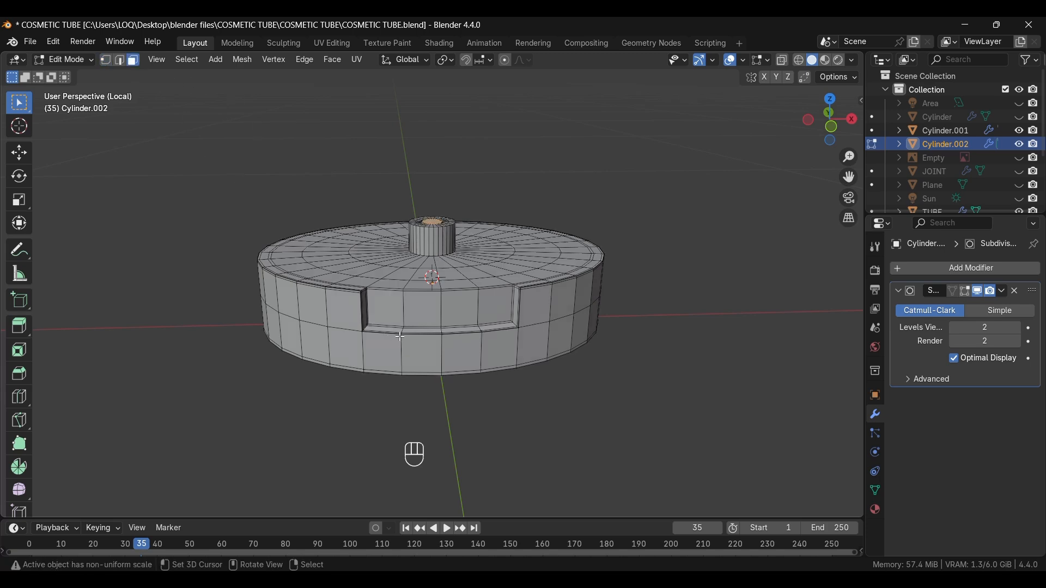
pyautogui.scroll(2, 400, 334)
pyautogui.moveTo(274, 318); pyautogui.dragTo(267, 348, button='middle')
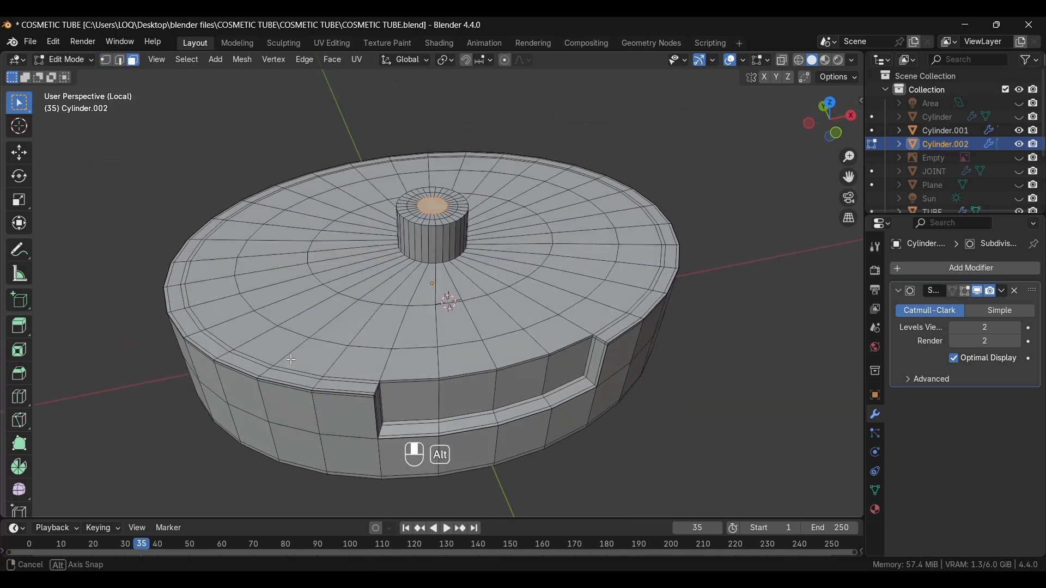
pyautogui.click(260, 347)
pyautogui.keyDown('alt'); pyautogui.click(261, 347); pyautogui.keyUp('alt')
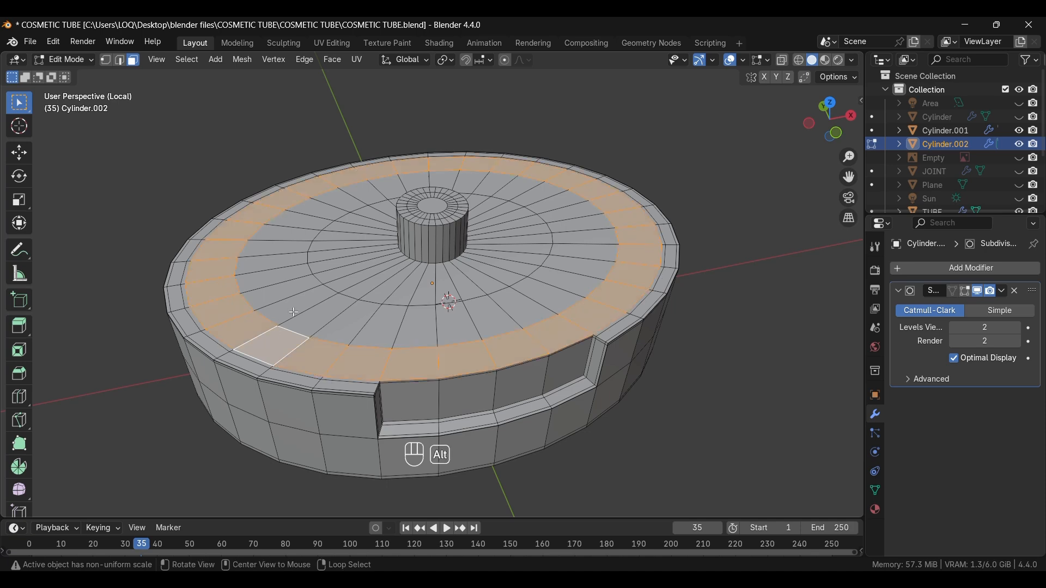
pyautogui.keyDown('alt'); pyautogui.keyDown('shift'); pyautogui.click(296, 330); pyautogui.keyUp('shift'); pyautogui.keyUp('alt')
pyautogui.keyDown('alt'); pyautogui.keyDown('shift'); pyautogui.click(346, 299); pyautogui.keyUp('shift'); pyautogui.keyUp('alt')
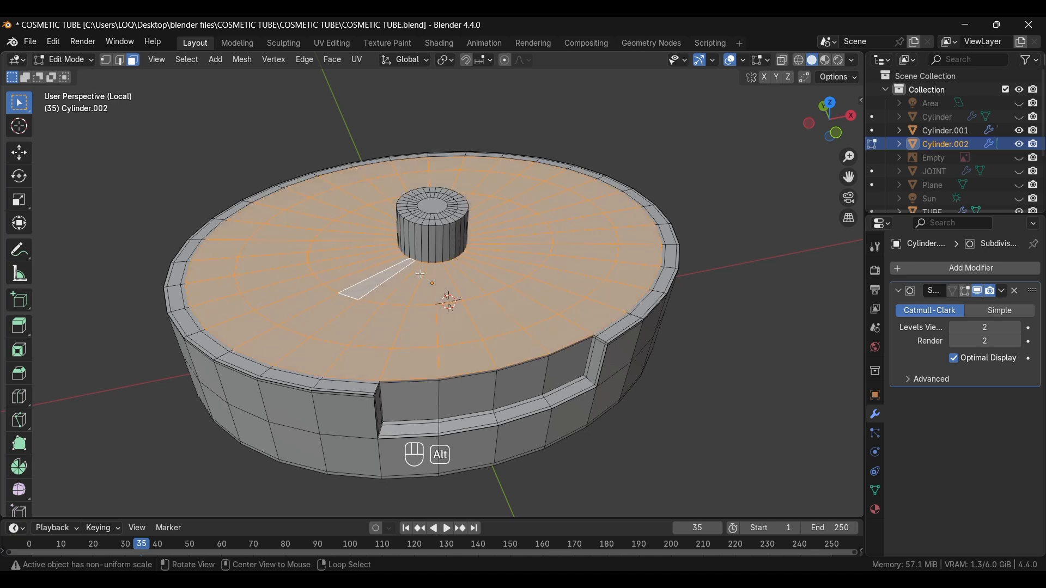
pyautogui.moveTo(419, 369); pyautogui.dragTo(399, 338, button='middle')
pyautogui.hotkey('alt', 'z')
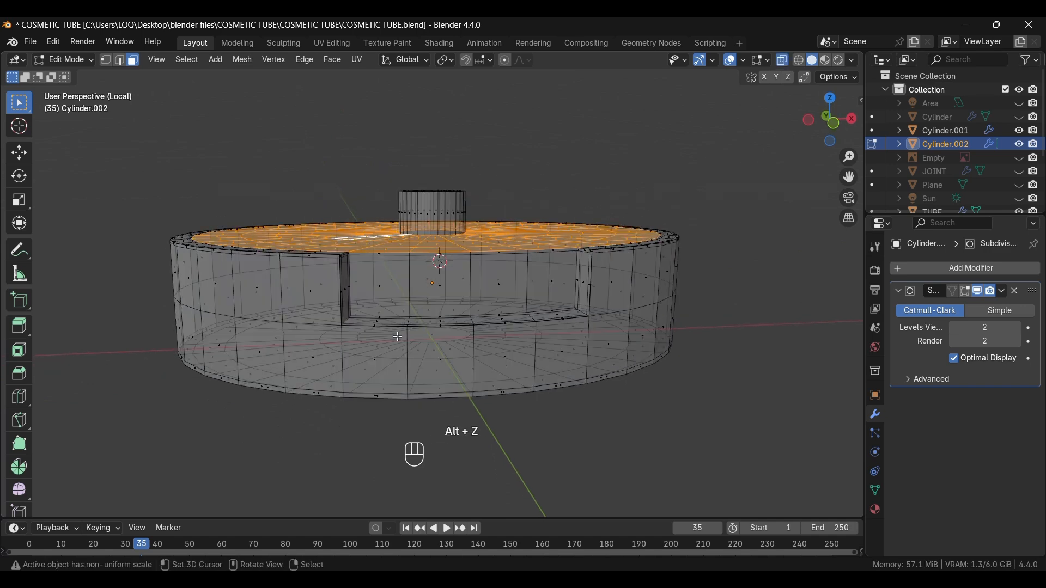
pyautogui.press('KP_1')
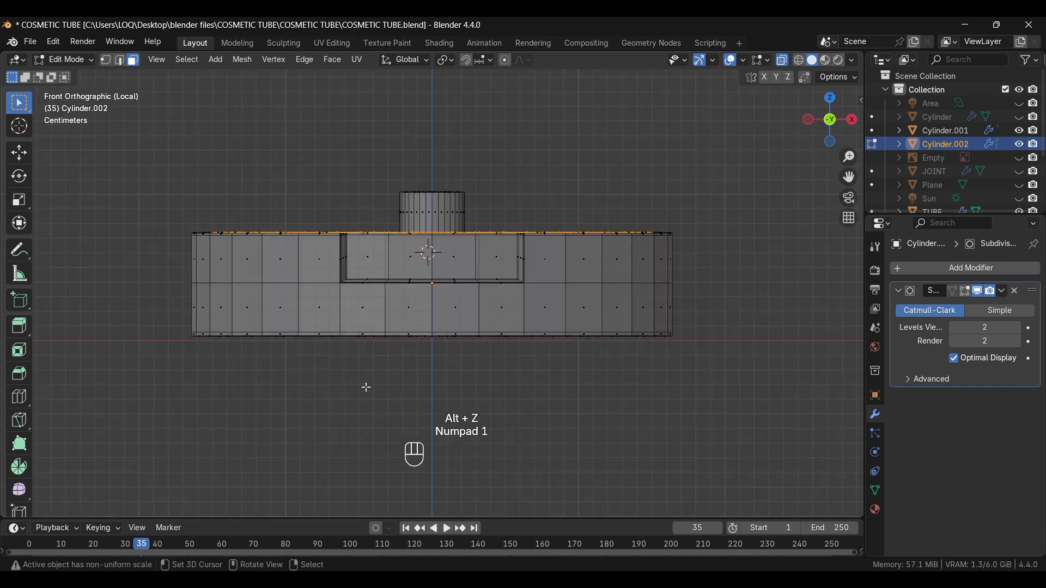
pyautogui.press('g')
pyautogui.press('z')
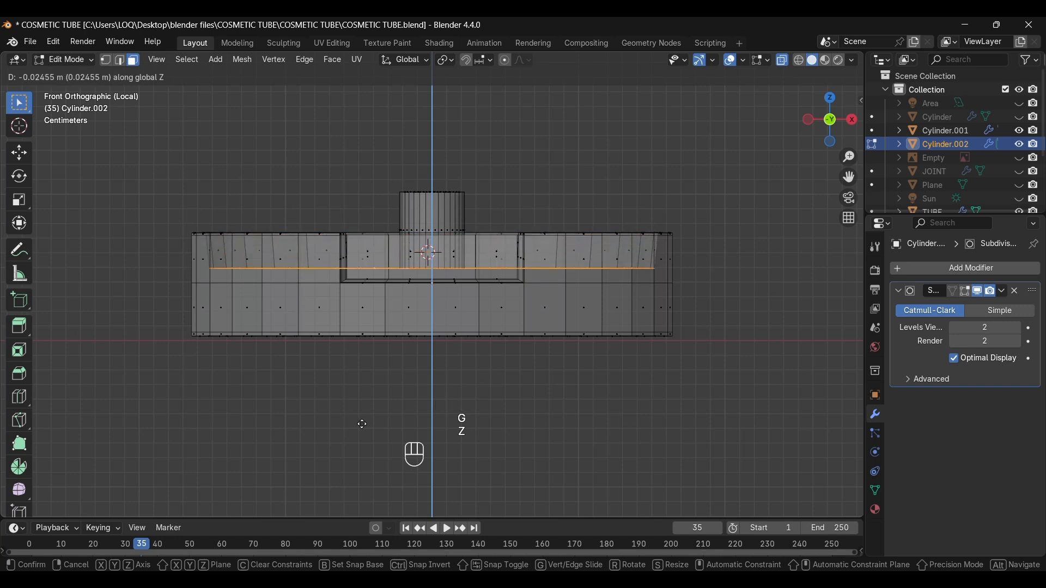
pyautogui.click(355, 481)
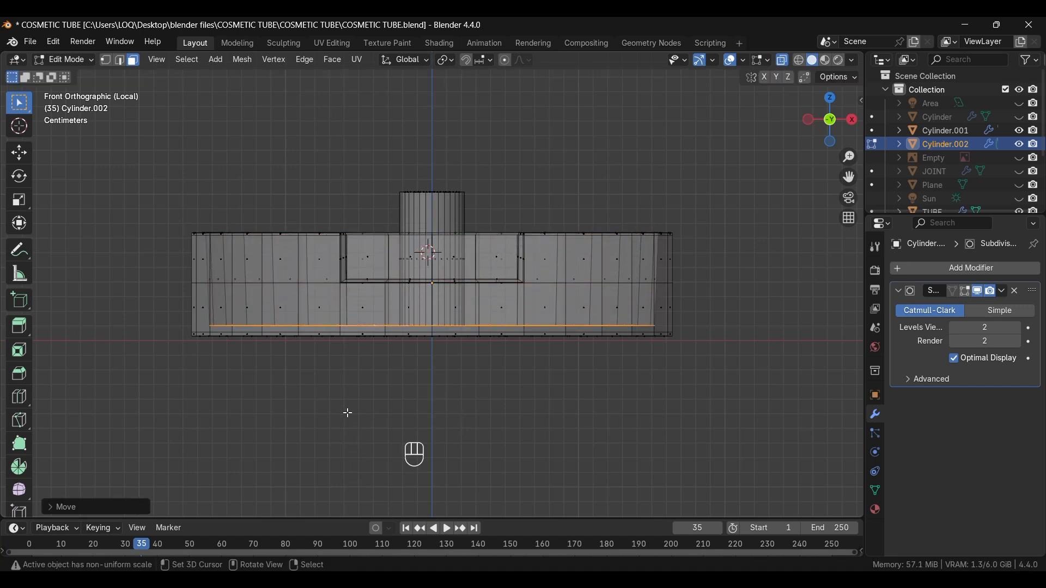
# Step: Turn off X-ray, clear the selection and examine the deepened recess and plug with and without subdivision smoothing
pyautogui.keyDown('alt'); pyautogui.moveTo(334, 449); pyautogui.dragTo(346, 505); pyautogui.keyUp('alt')
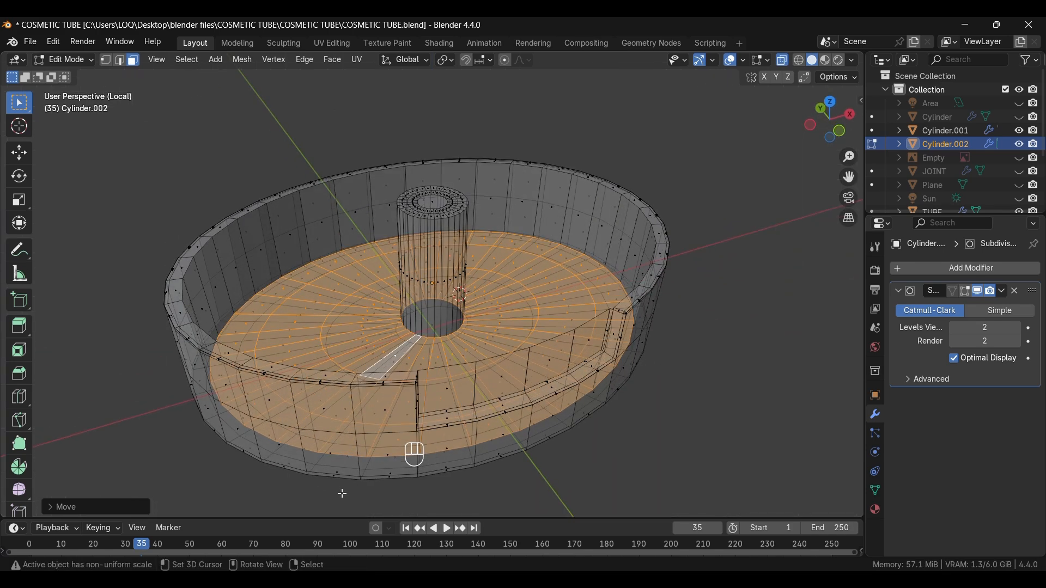
pyautogui.press('Tab')
pyautogui.press('Tab')
pyautogui.keyDown('alt'); pyautogui.moveTo(322, 384); pyautogui.dragTo(344, 428); pyautogui.keyUp('alt')
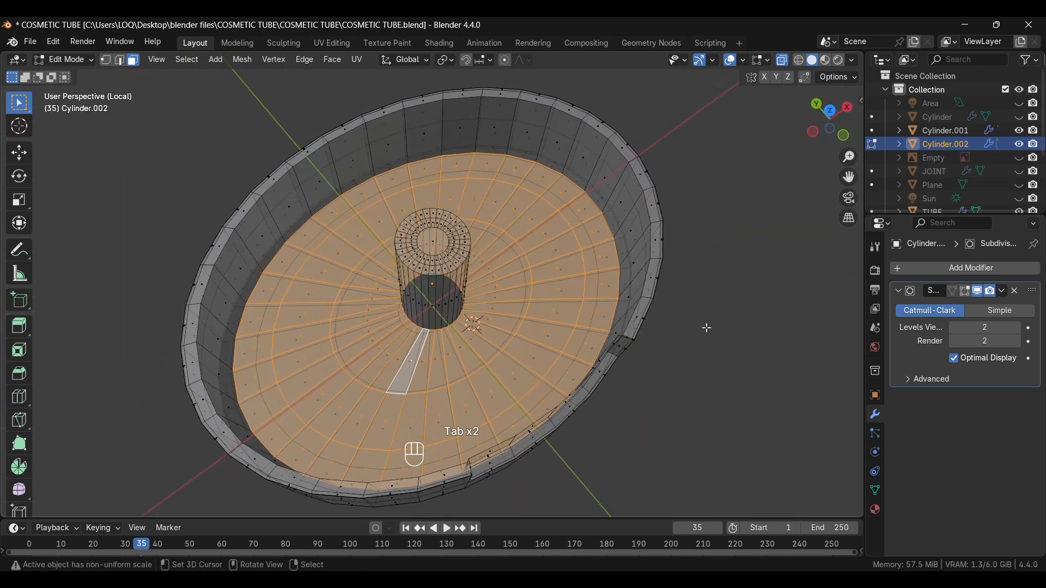
pyautogui.hotkey('alt', 'z')
pyautogui.keyDown('alt'); pyautogui.moveTo(437, 353); pyautogui.dragTo(335, 341); pyautogui.keyUp('alt')
pyautogui.click(131, 362)
pyautogui.keyDown('alt'); pyautogui.moveTo(245, 373); pyautogui.dragTo(256, 404); pyautogui.keyUp('alt')
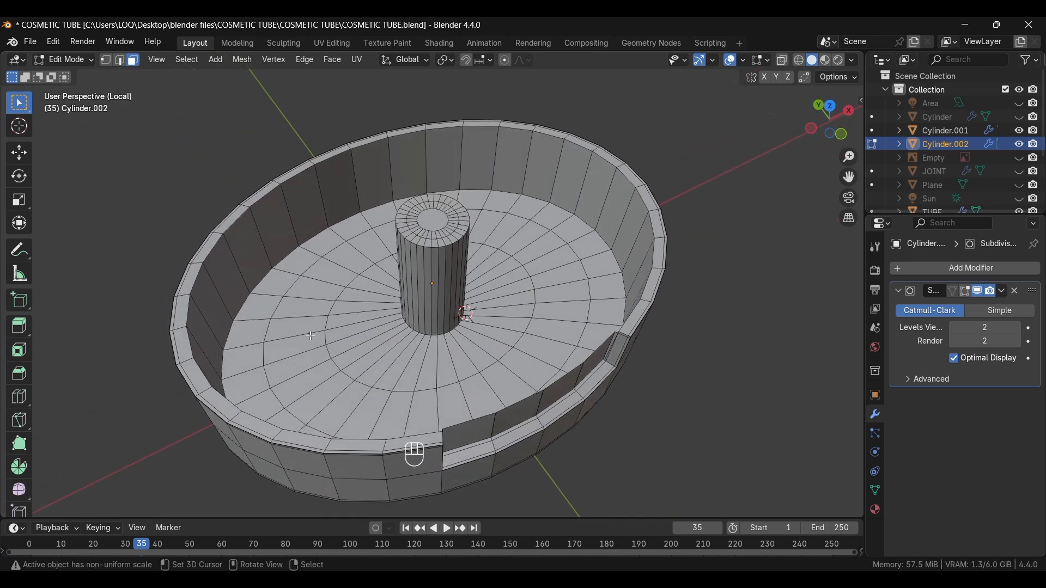
pyautogui.press('Tab')
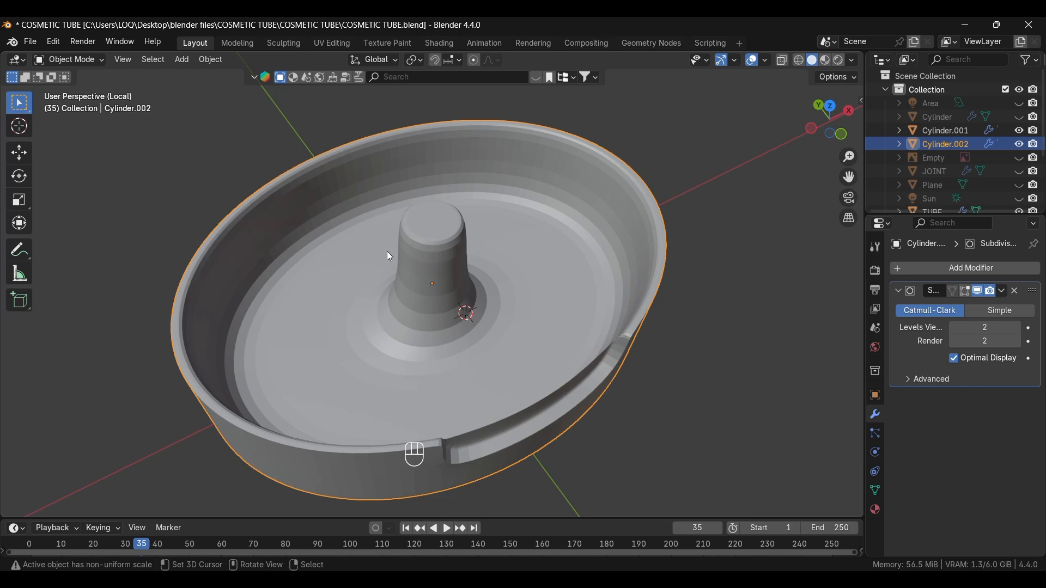
pyautogui.press('Tab')
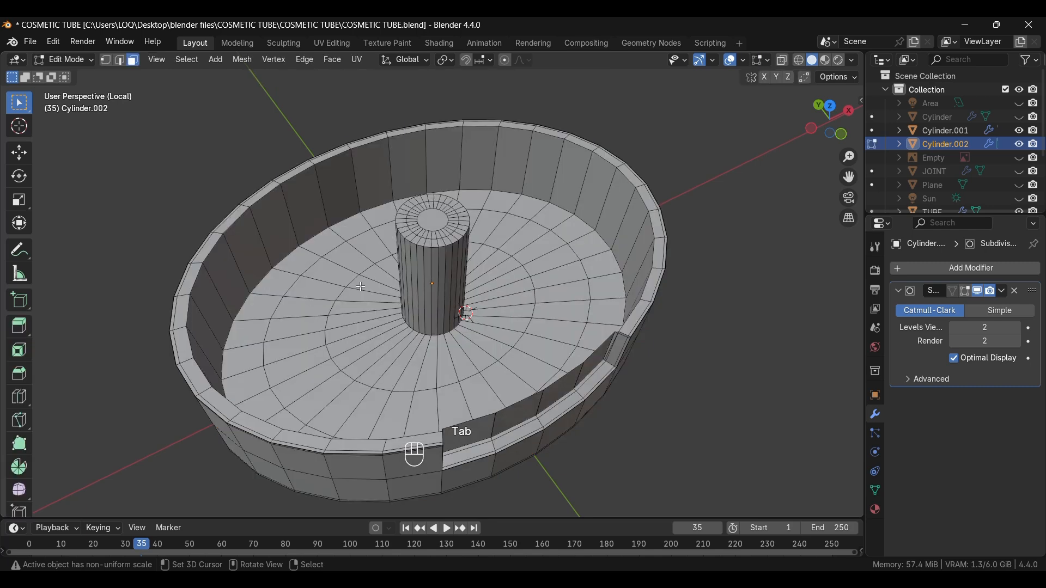
# Step: Add two supporting edge loops tight against the plug's base, one on the recess floor and one on the plug's wall
pyautogui.hotkey('ctrl', 'r')
pyautogui.click(404, 344)
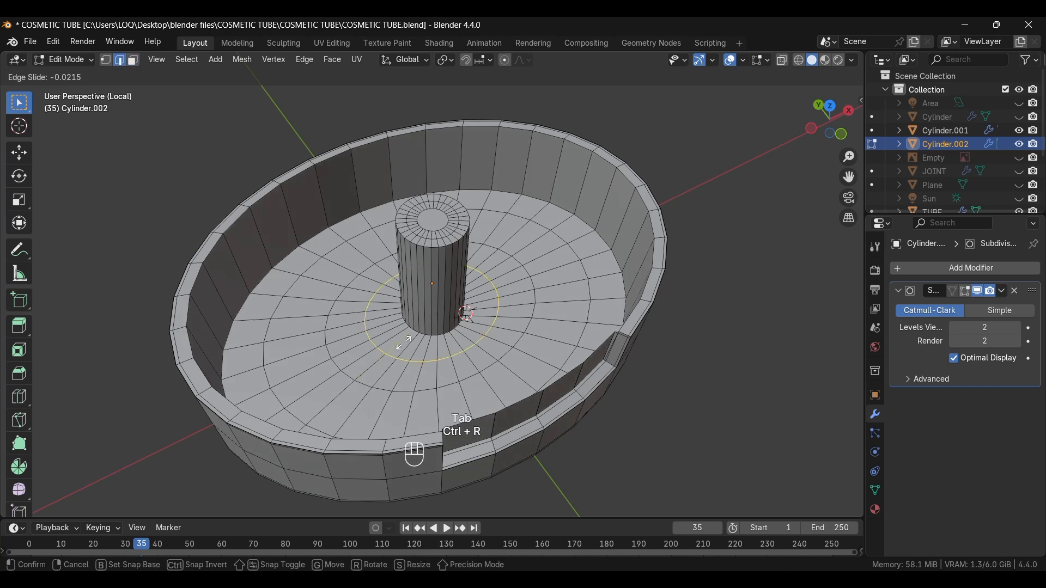
pyautogui.click(439, 335)
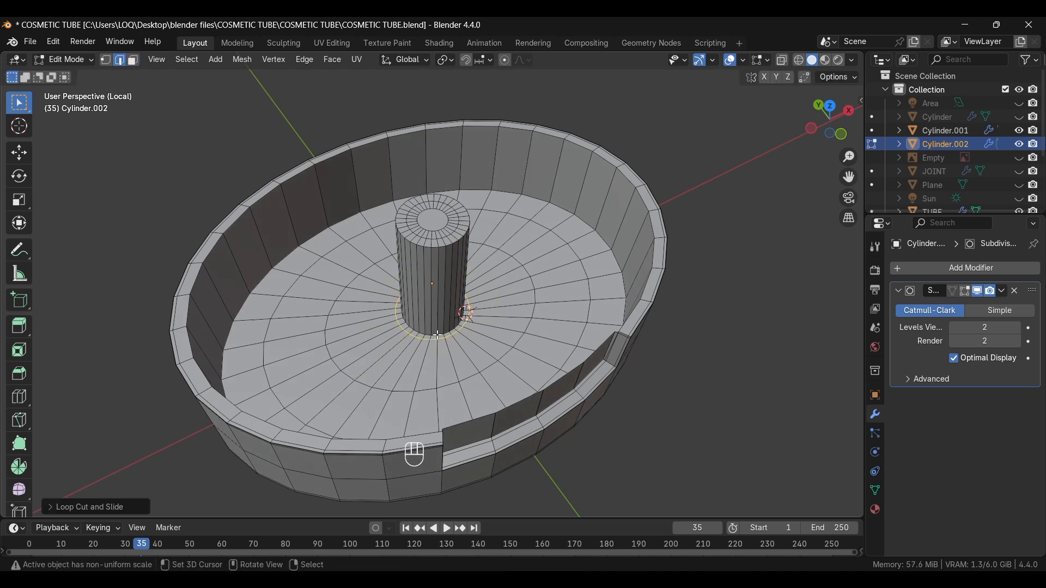
pyautogui.hotkey('ctrl', 'r')
pyautogui.click(430, 335)
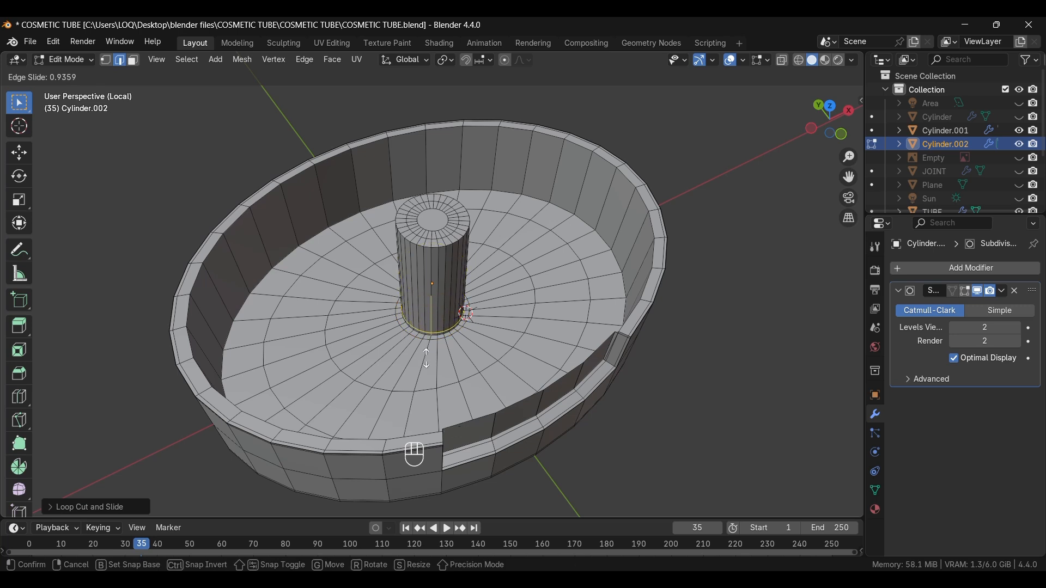
pyautogui.click(428, 349)
# Step: Add a supporting edge loop around the plug just below its top edge
pyautogui.hotkey('ctrl', 'r')
pyautogui.click(449, 286)
pyautogui.click(453, 243)
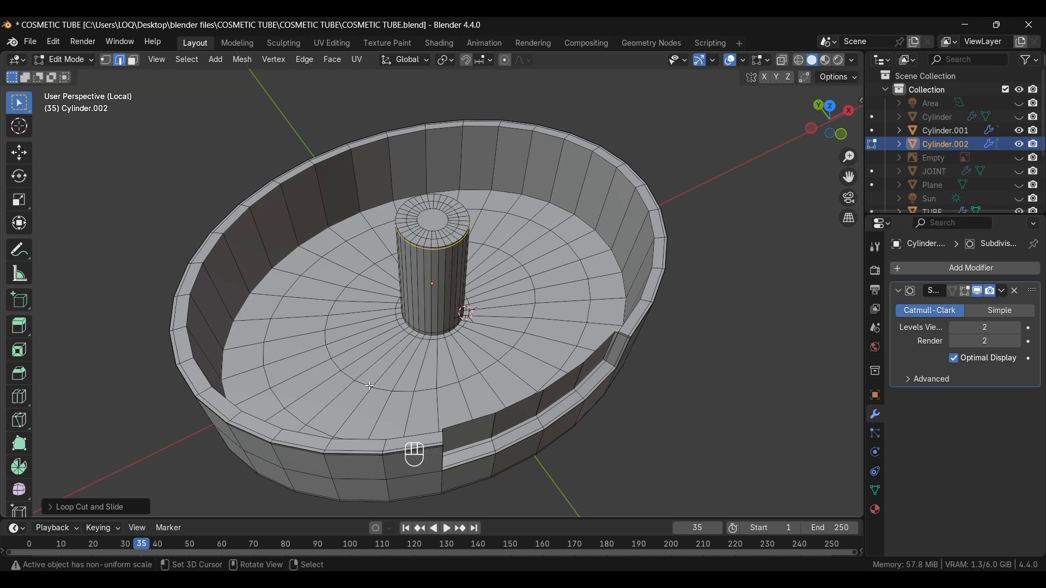
# Step: Add supporting edge loops along the recess's outer corner, one low on the inner wall and one on the floor's outer edge, and leave Edit Mode
pyautogui.moveTo(370, 386); pyautogui.dragTo(350, 359, button='middle')
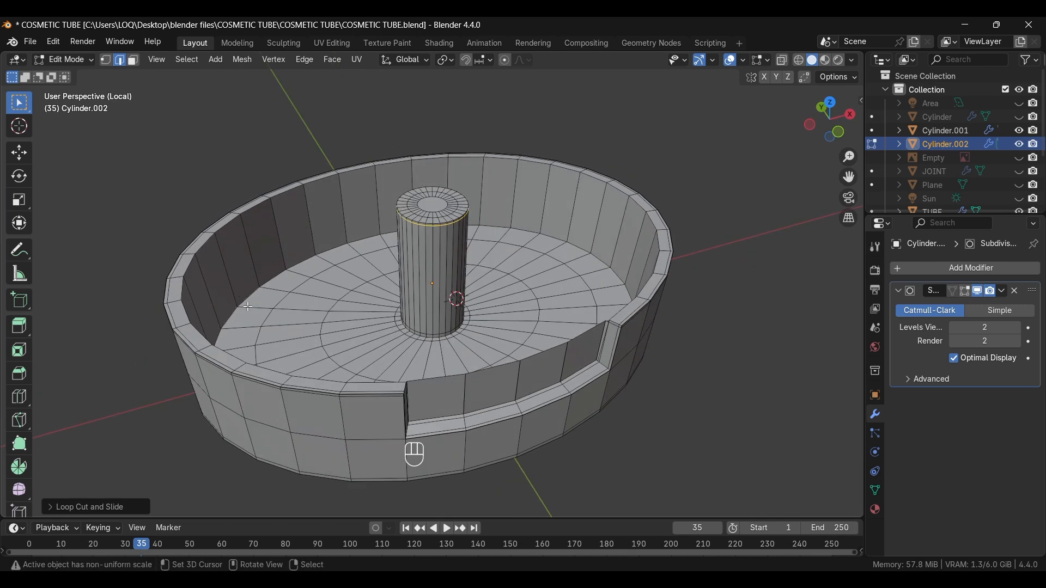
pyautogui.hotkey('ctrl', 'r')
pyautogui.click(256, 287)
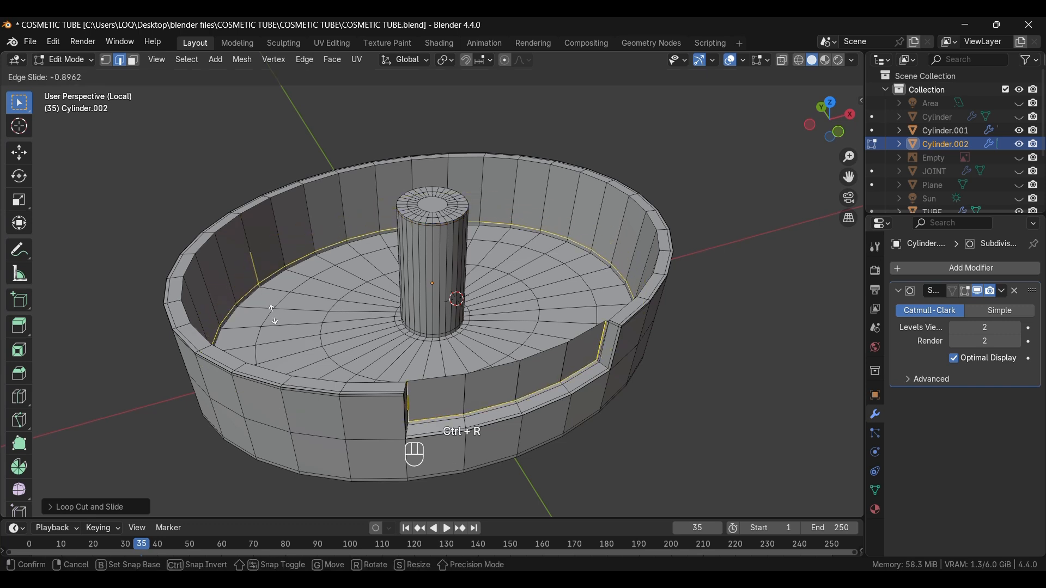
pyautogui.click(261, 305)
pyautogui.hotkey('ctrl', 'r')
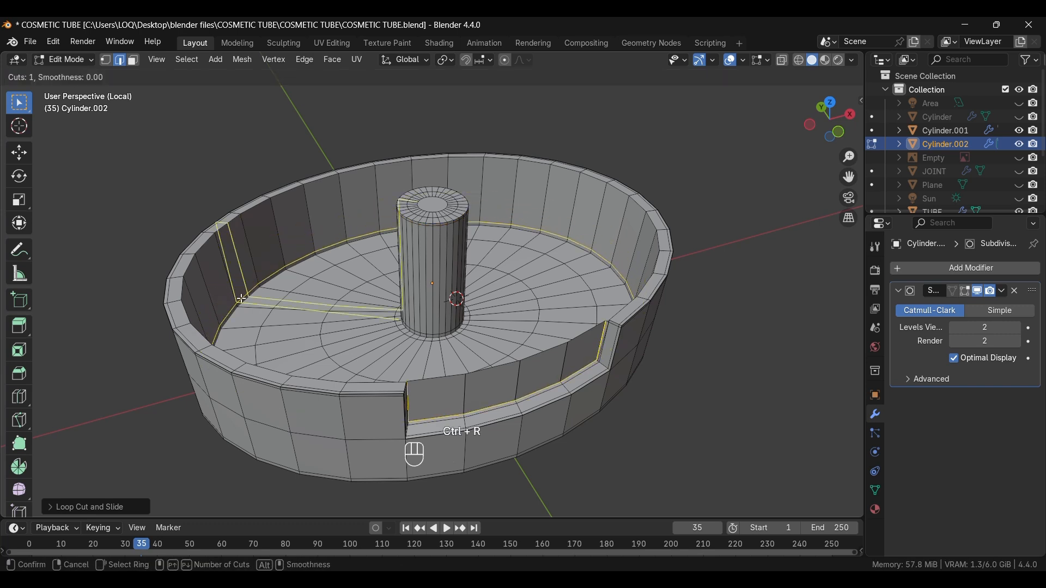
pyautogui.click(255, 308)
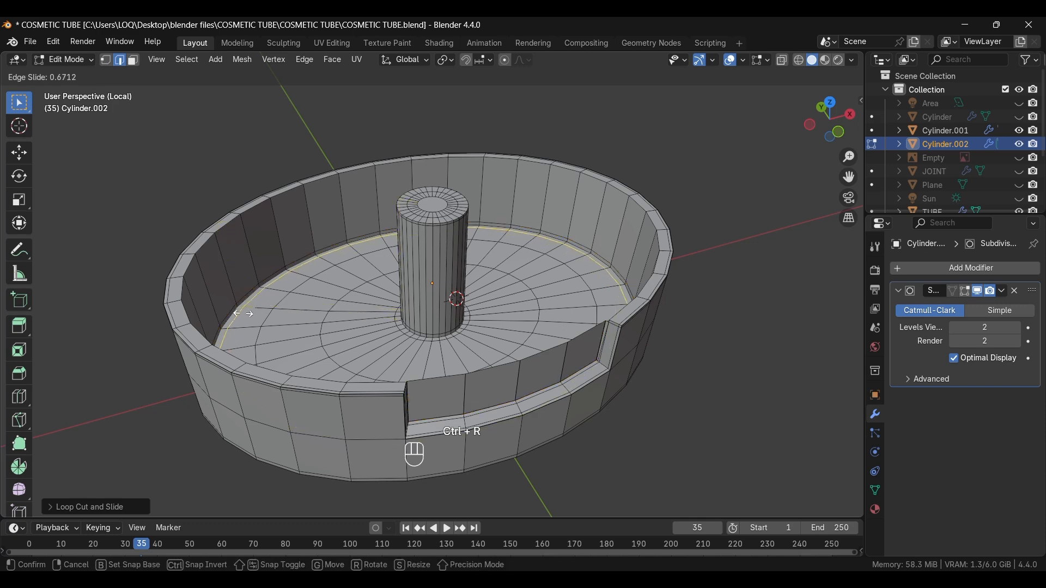
pyautogui.click(246, 310)
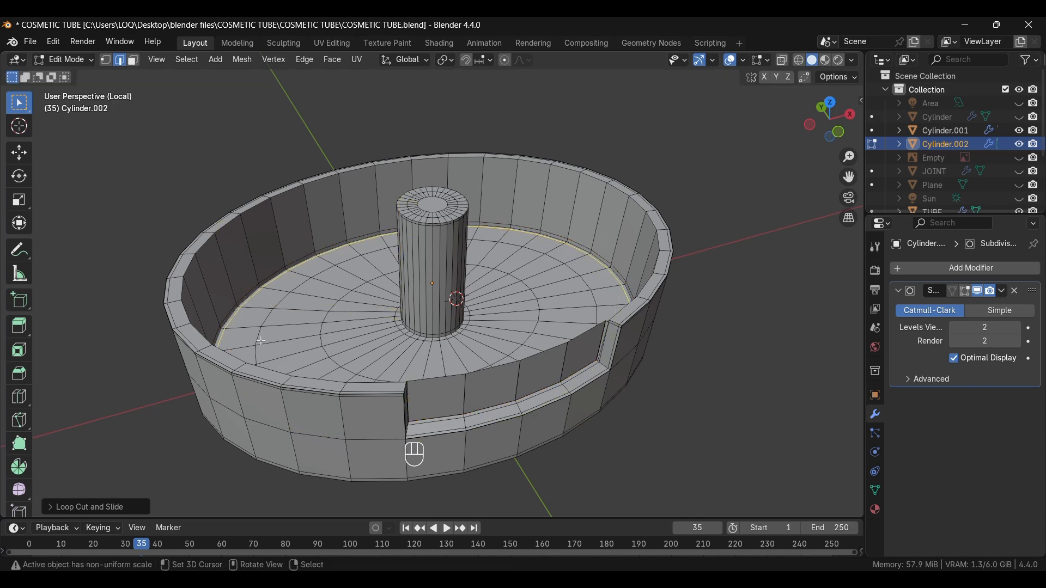
pyautogui.moveTo(261, 342); pyautogui.dragTo(260, 363, button='middle')
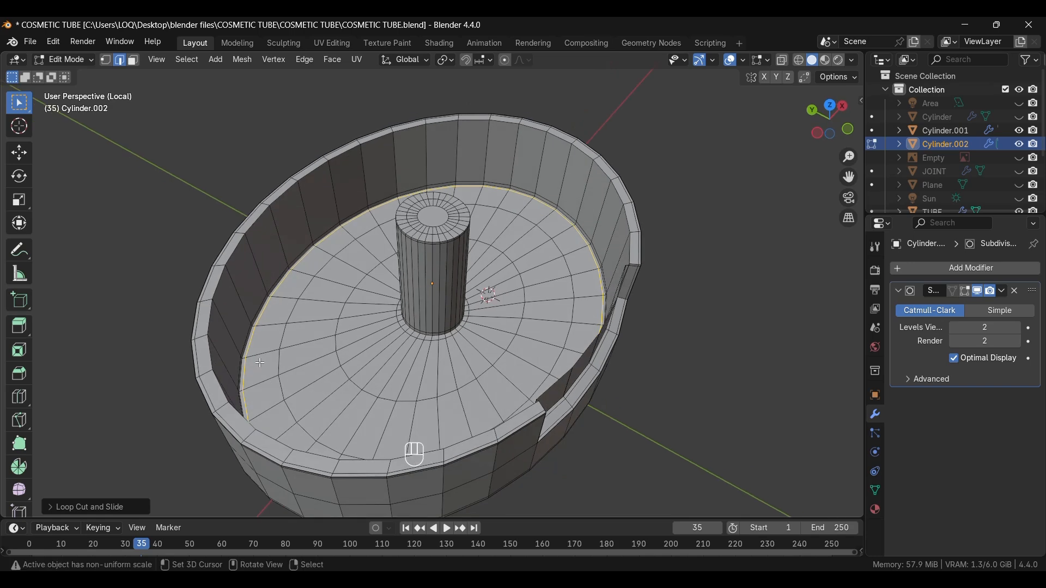
pyautogui.press('Tab')
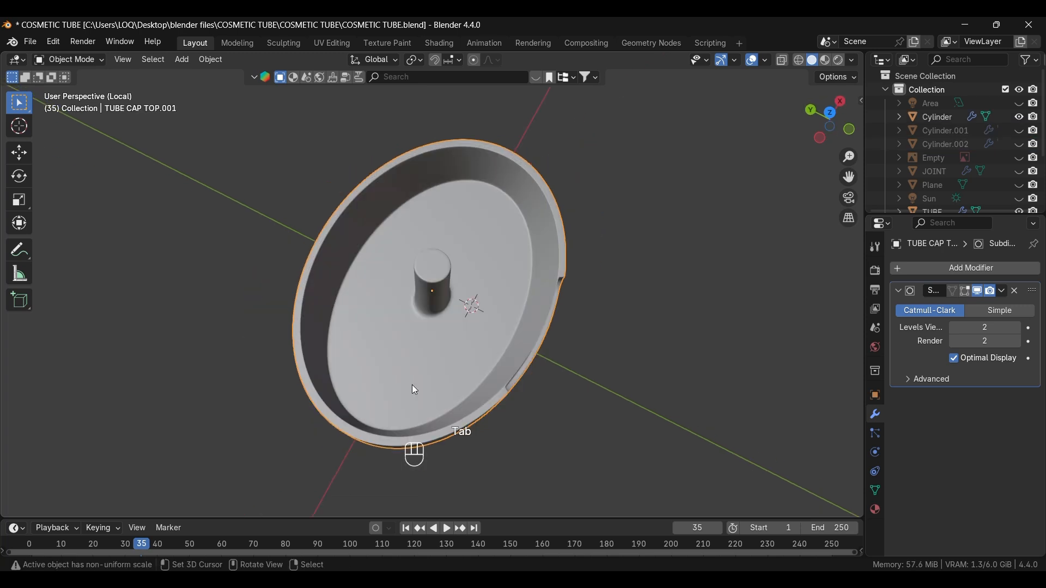
# Step: Leave local view in the front view and place the 3D cursor in empty space beside the tube
pyautogui.press('KP_1')
pyautogui.press('KP_Divide')
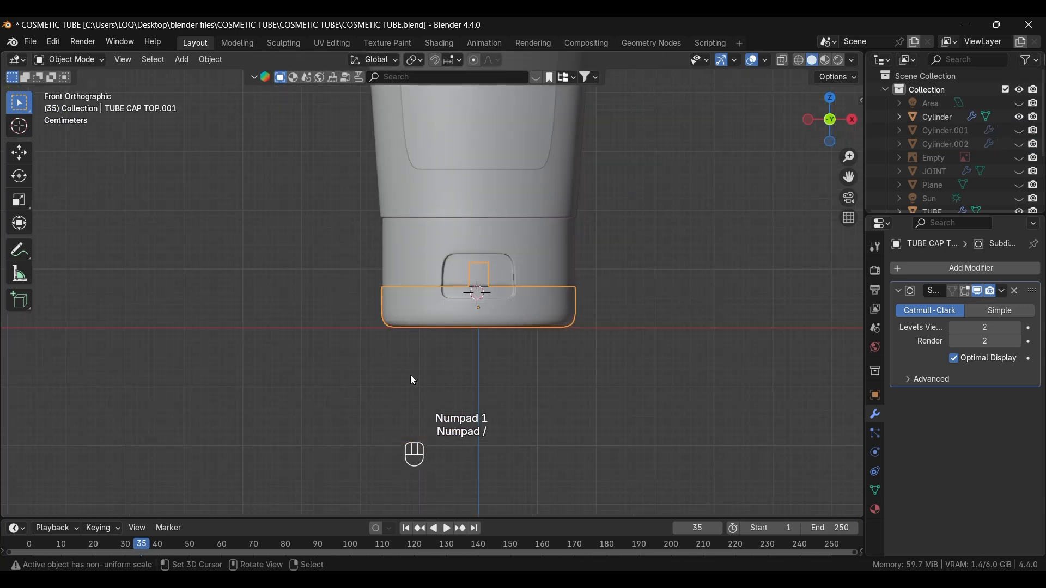
pyautogui.click(365, 376)
pyautogui.keyDown('shift'); pyautogui.rightClick(159, 374); pyautogui.keyUp('shift')
pyautogui.click(446, 319)
pyautogui.press('g')
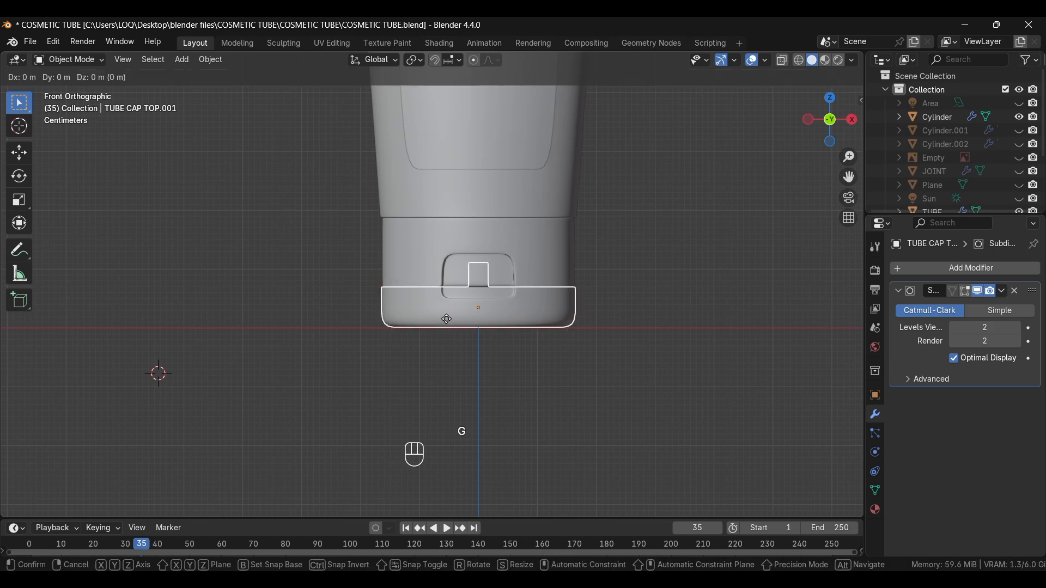
pyautogui.press('z')
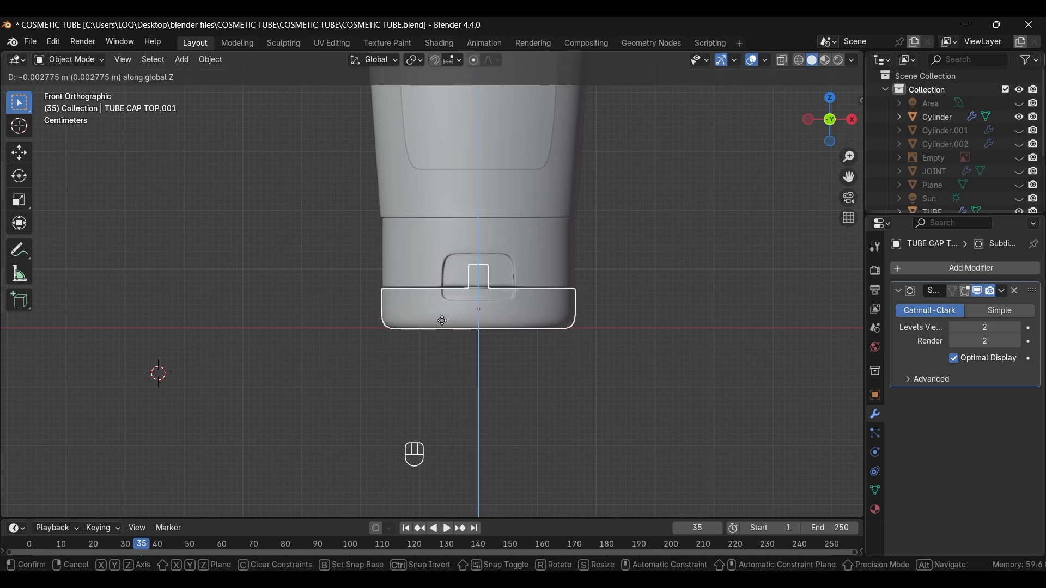
pyautogui.click(442, 321)
pyautogui.click(357, 385)
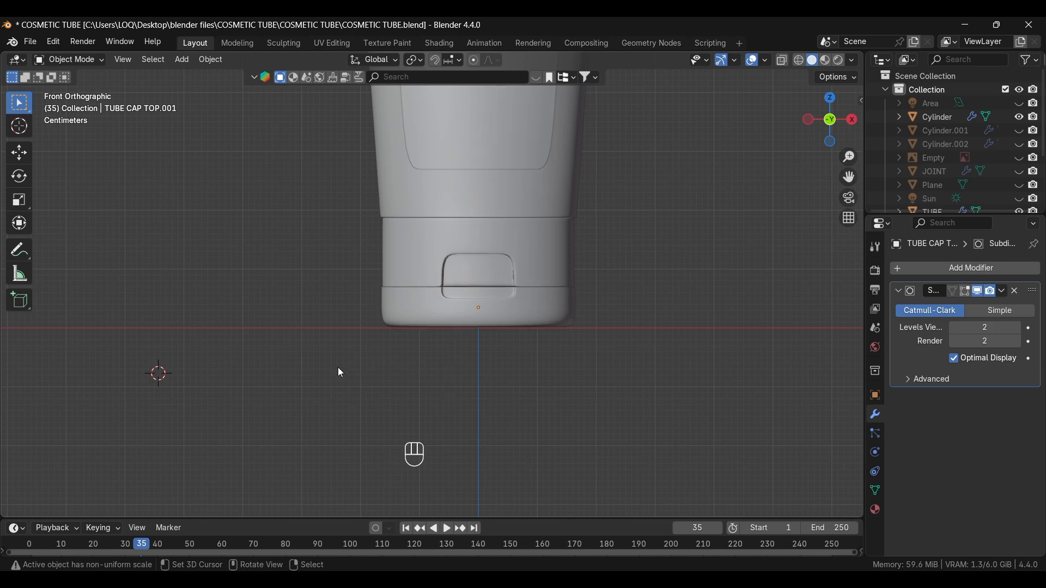
# Step: Add a horizontal edge loop around the tube body's upper section, midway between the ring below the flat top band and the next ring down
pyautogui.moveTo(341, 374); pyautogui.dragTo(318, 370, button='middle')
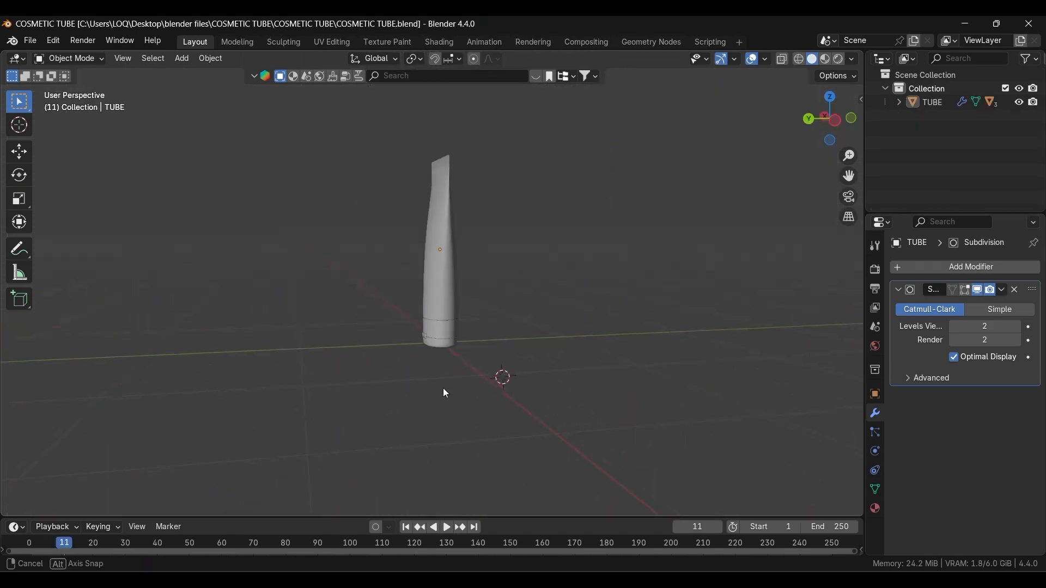
pyautogui.moveTo(443, 388); pyautogui.dragTo(263, 389, button='middle')
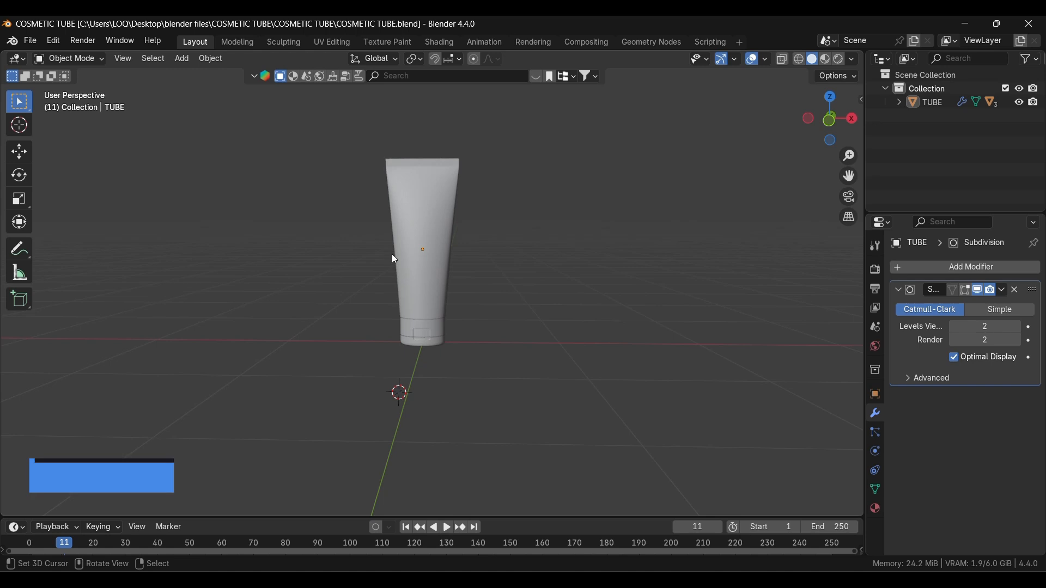
pyautogui.click(429, 257)
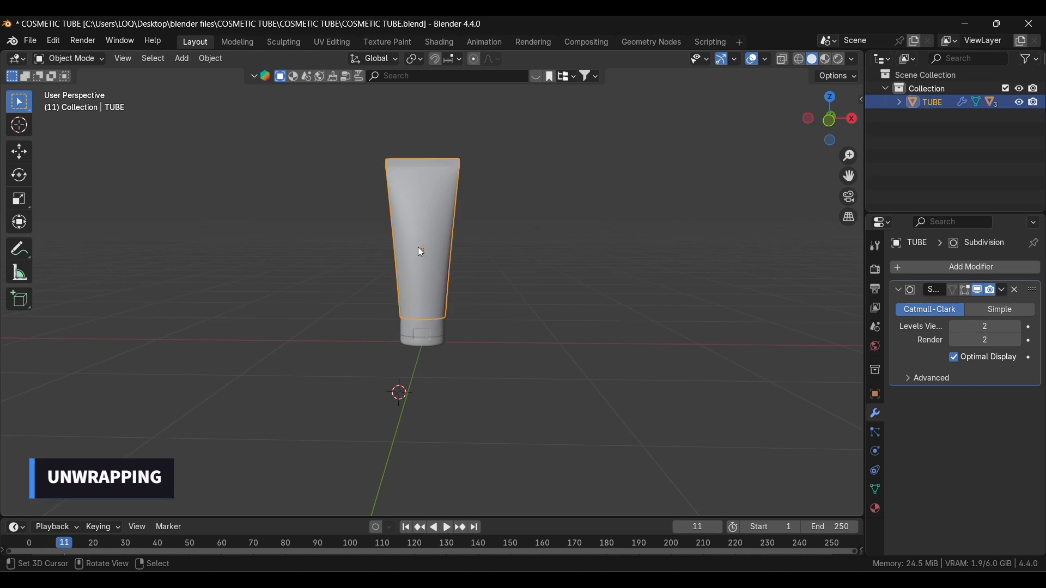
pyautogui.press('Tab')
pyautogui.scroll(2, 418, 272)
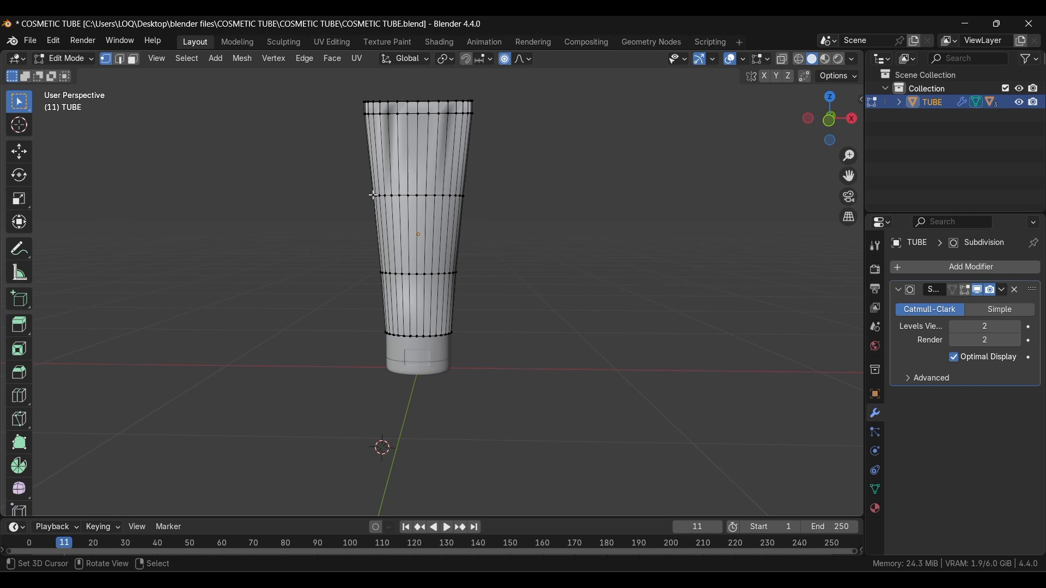
pyautogui.hotkey('ctrl', 'r')
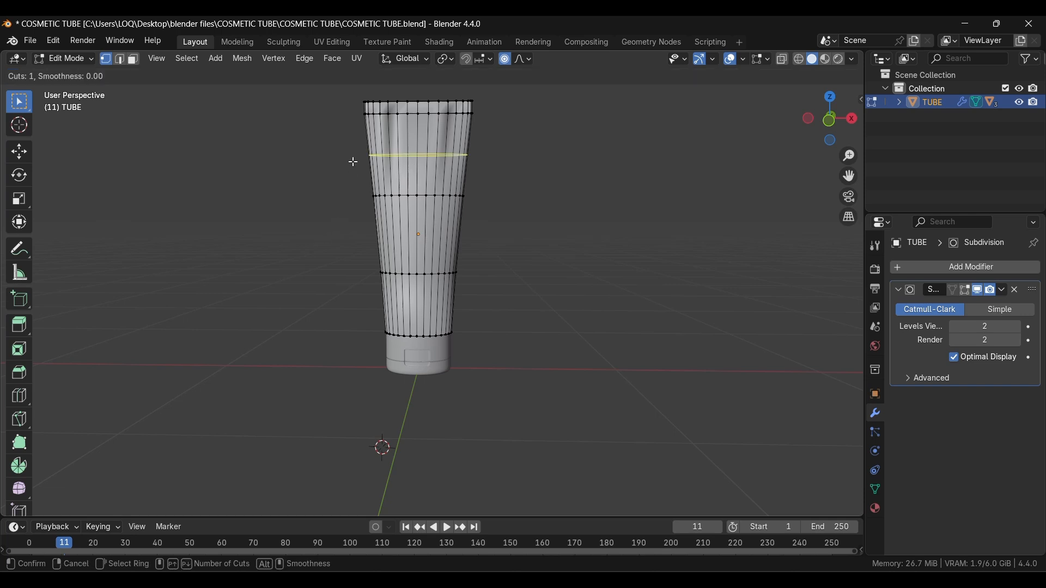
pyautogui.click(353, 162)
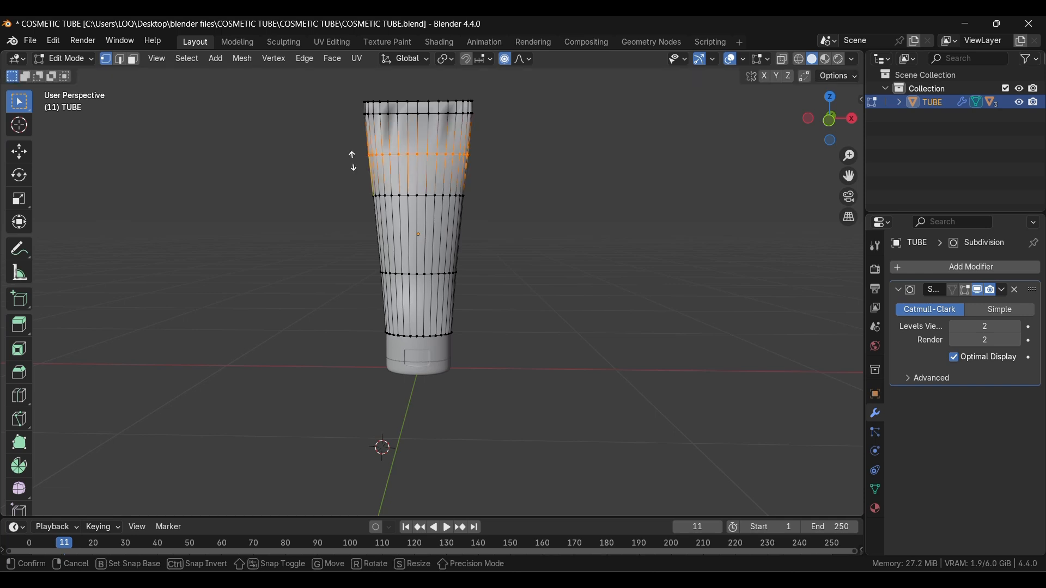
pyautogui.click(353, 161)
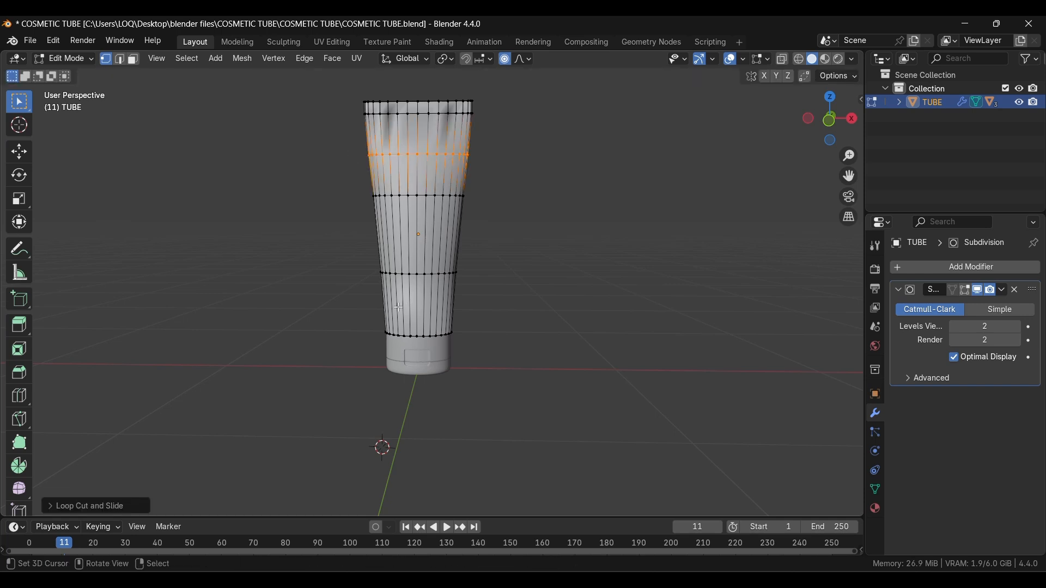
# Step: Add an edge loop around the tube body's lowest section, slid down toward the cap by a factor of about 0.42
pyautogui.hotkey('ctrl', 'r')
pyautogui.click(380, 308)
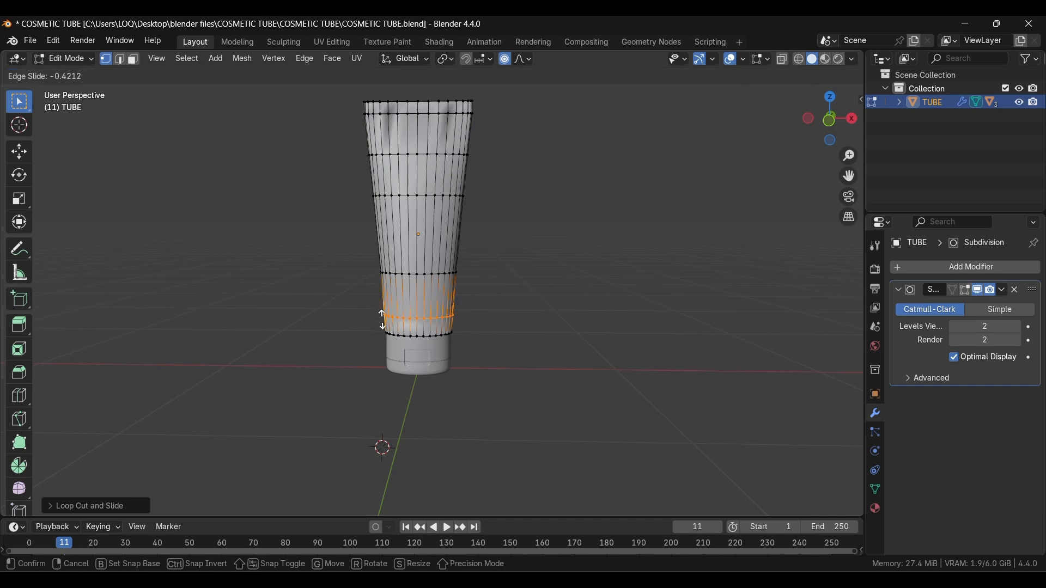
pyautogui.click(382, 321)
# Step: In the front view with face selection, select the central eight faces in the row just below the new upper edge loop
pyautogui.press('KP_1')
pyautogui.click(120, 59)
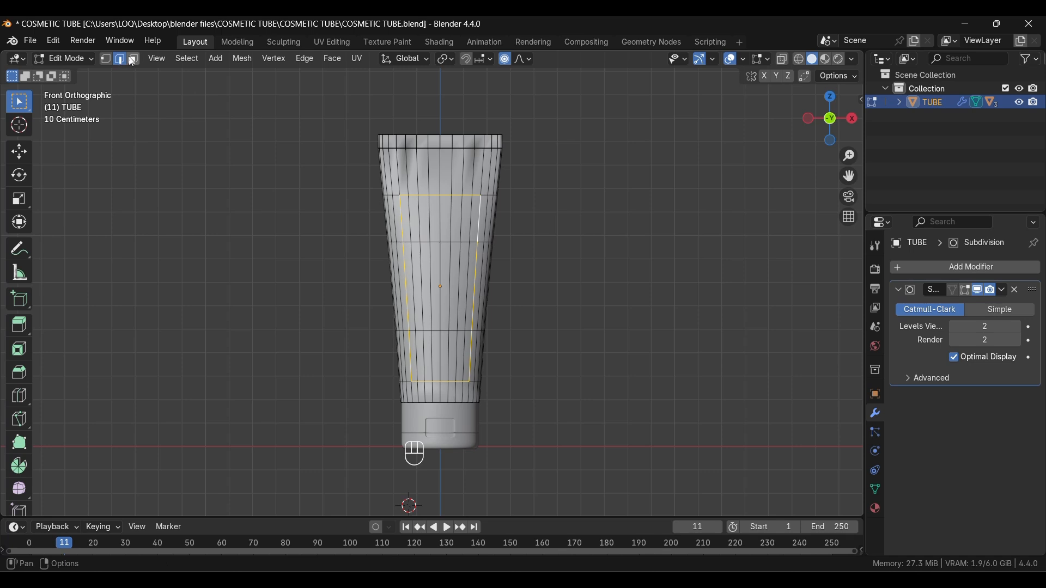
pyautogui.click(133, 59)
pyautogui.click(405, 218)
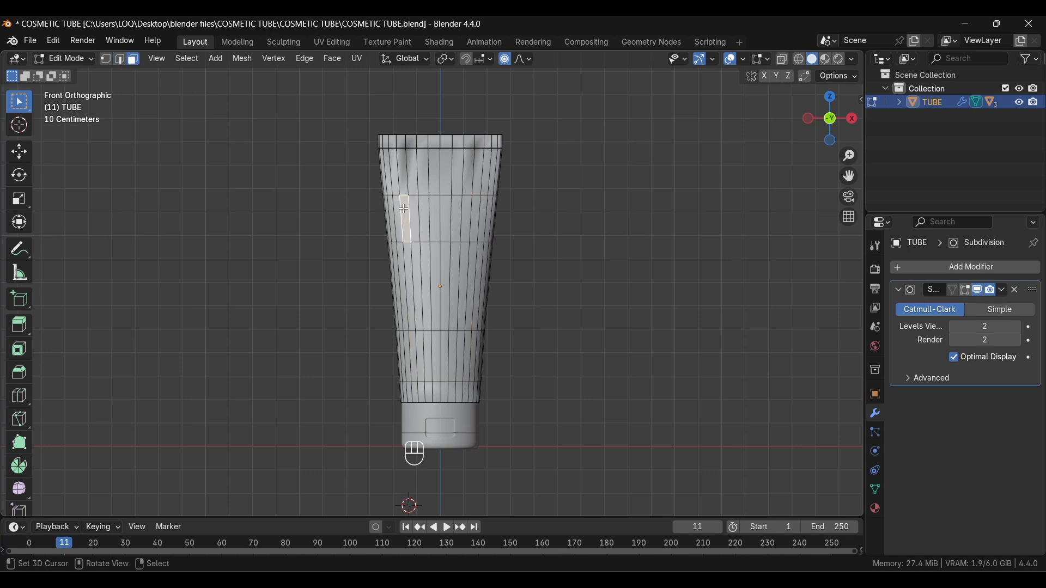
pyautogui.keyDown('shift'); pyautogui.click(414, 218); pyautogui.keyUp('shift')
pyautogui.keyDown('shift'); pyautogui.click(425, 219); pyautogui.keyUp('shift')
pyautogui.keyDown('shift'); pyautogui.click(435, 220); pyautogui.keyUp('shift')
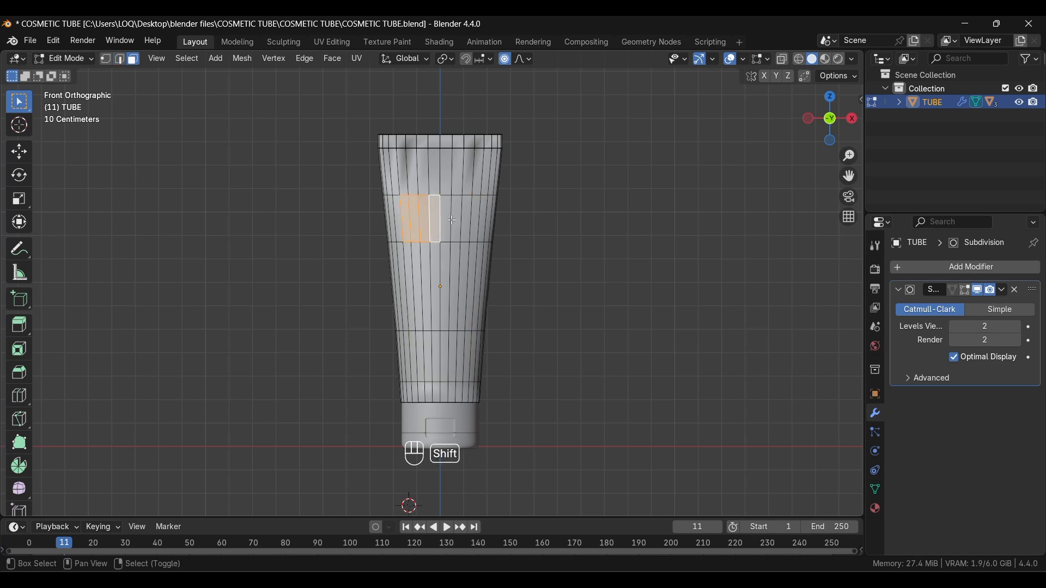
pyautogui.keyDown('shift'); pyautogui.click(445, 219); pyautogui.keyUp('shift')
pyautogui.keyDown('shift'); pyautogui.click(456, 220); pyautogui.keyUp('shift')
pyautogui.keyDown('shift'); pyautogui.click(466, 220); pyautogui.keyUp('shift')
pyautogui.keyDown('shift'); pyautogui.click(476, 221); pyautogui.keyUp('shift')
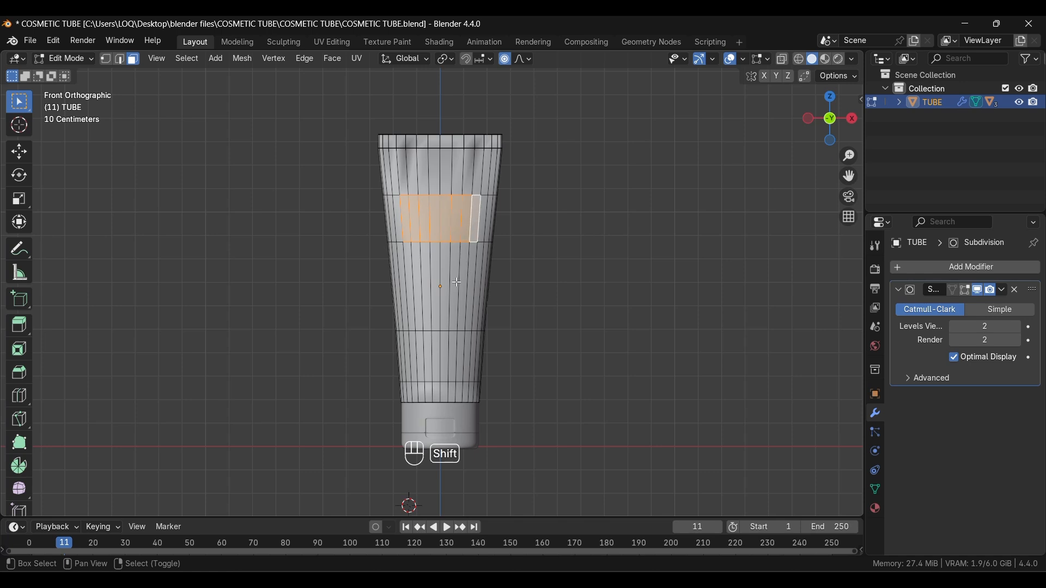
# Step: Extend the face selection across the tall middle row of the tube's front, directly beneath the selected faces
pyautogui.keyDown('shift'); pyautogui.click(409, 258); pyautogui.keyUp('shift')
pyautogui.keyDown('shift'); pyautogui.click(418, 260); pyautogui.keyUp('shift')
pyautogui.keyDown('shift'); pyautogui.click(426, 263); pyautogui.keyUp('shift')
pyautogui.keyDown('shift'); pyautogui.click(438, 267); pyautogui.keyUp('shift')
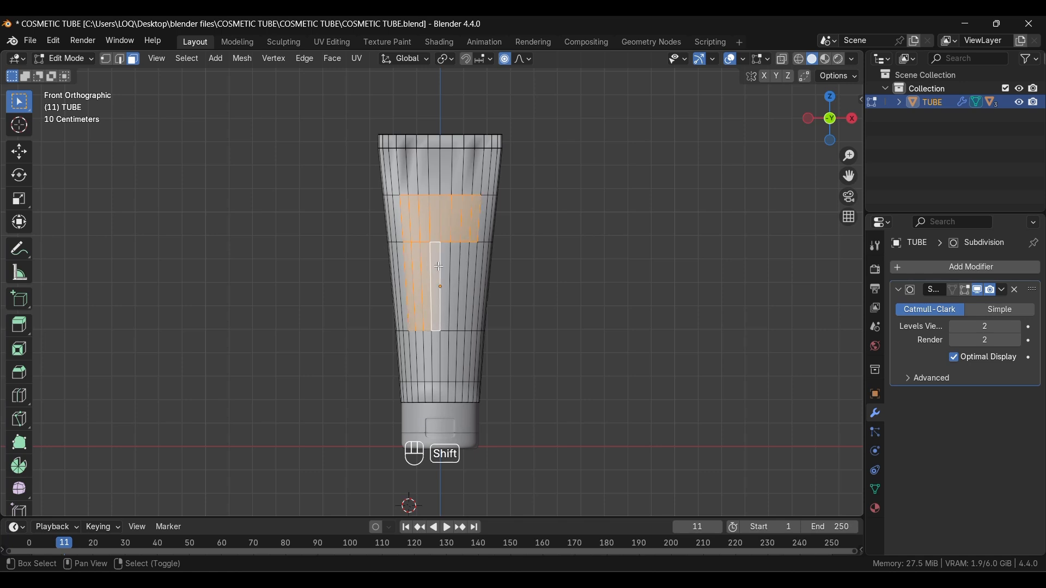
pyautogui.keyDown('shift'); pyautogui.click(445, 267); pyautogui.keyUp('shift')
pyautogui.keyDown('shift'); pyautogui.click(454, 266); pyautogui.keyUp('shift')
pyautogui.keyDown('shift'); pyautogui.click(464, 267); pyautogui.keyUp('shift')
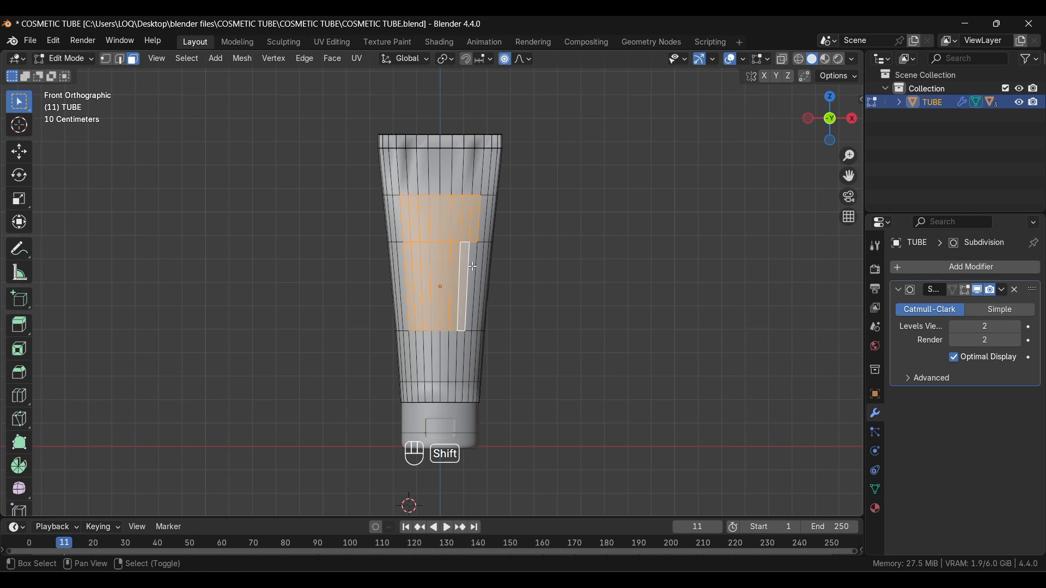
# Step: Complete the label area by adding the row of front faces that ends at the lower new edge loop
pyautogui.keyDown('shift'); pyautogui.click(466, 356); pyautogui.keyUp('shift')
pyautogui.keyDown('shift'); pyautogui.click(457, 349); pyautogui.keyUp('shift')
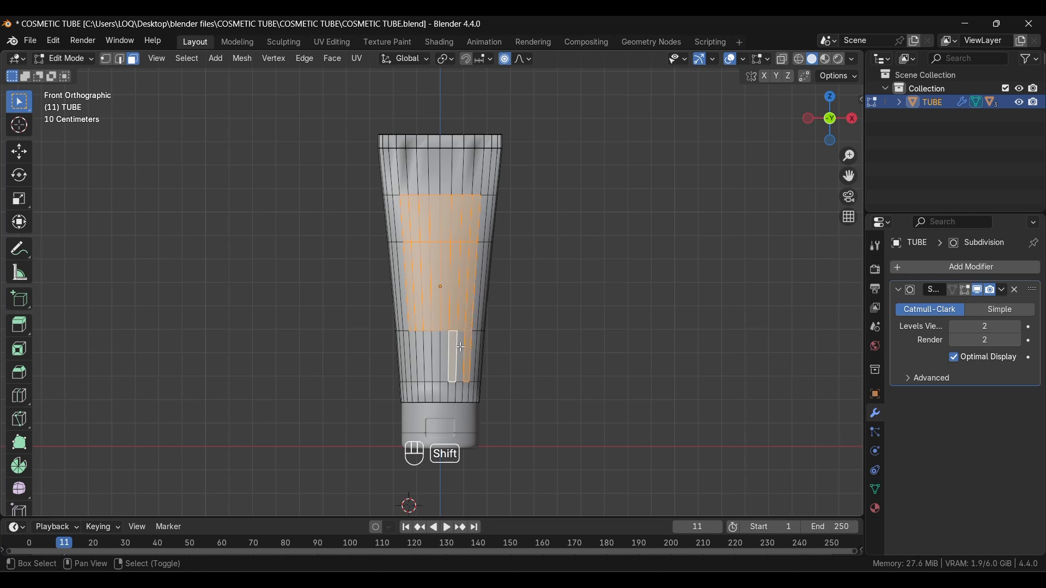
pyautogui.keyDown('shift'); pyautogui.click(460, 347); pyautogui.keyUp('shift')
pyautogui.keyDown('shift'); pyautogui.click(446, 344); pyautogui.keyUp('shift')
pyautogui.keyDown('shift'); pyautogui.click(437, 343); pyautogui.keyUp('shift')
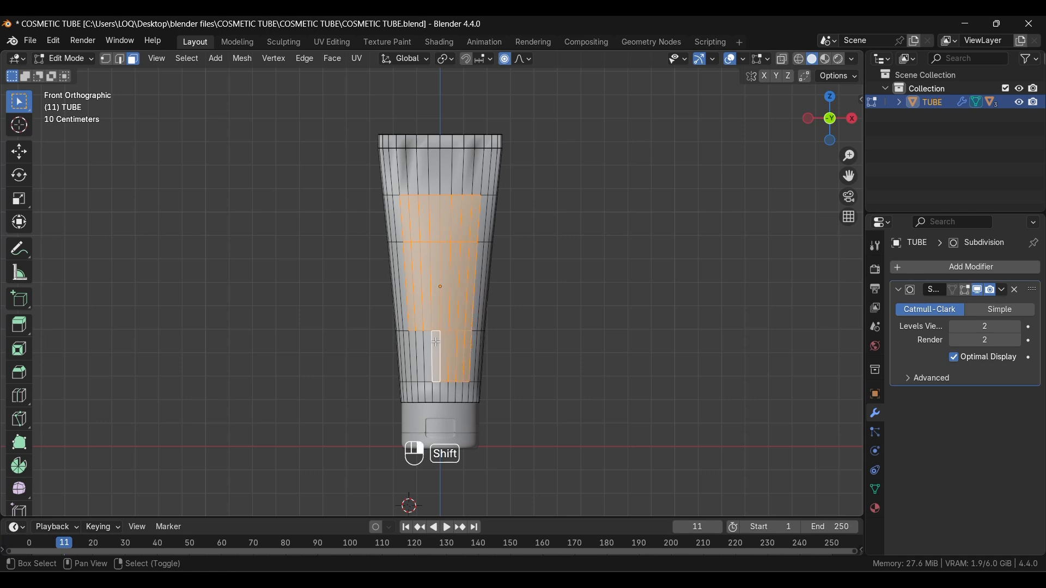
pyautogui.keyDown('shift'); pyautogui.click(423, 343); pyautogui.keyUp('shift')
pyautogui.keyDown('shift'); pyautogui.click(432, 353); pyautogui.keyUp('shift')
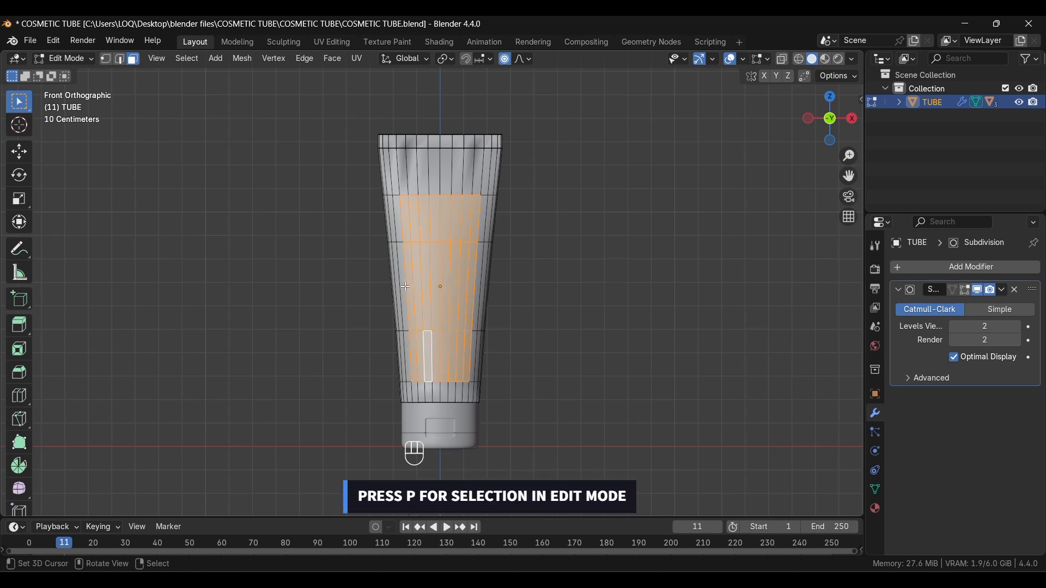
# Step: Separate the selected label faces into their own object and return to Object Mode
pyautogui.press('p')
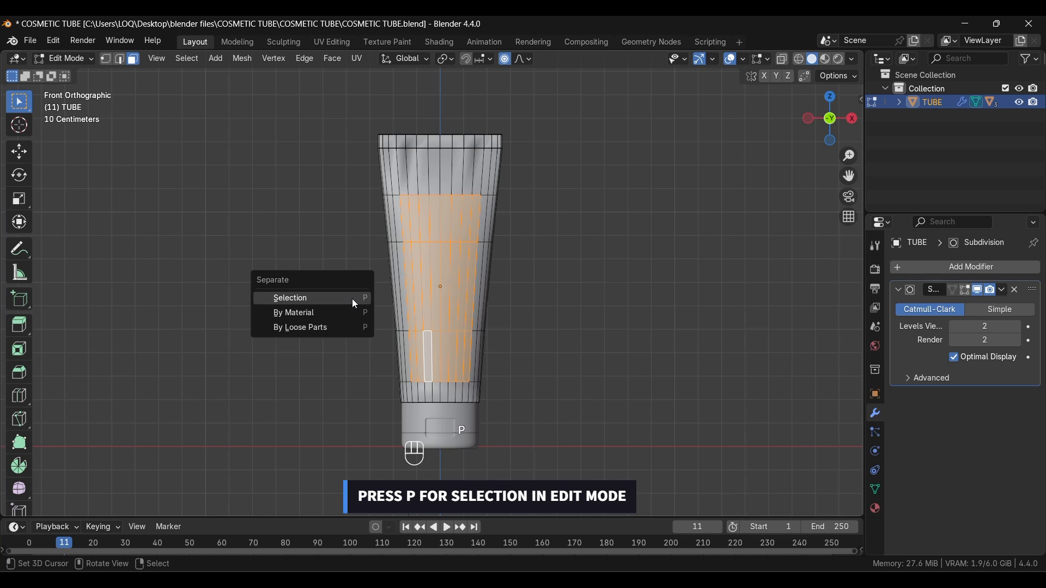
pyautogui.click(355, 304)
pyautogui.press('Tab')
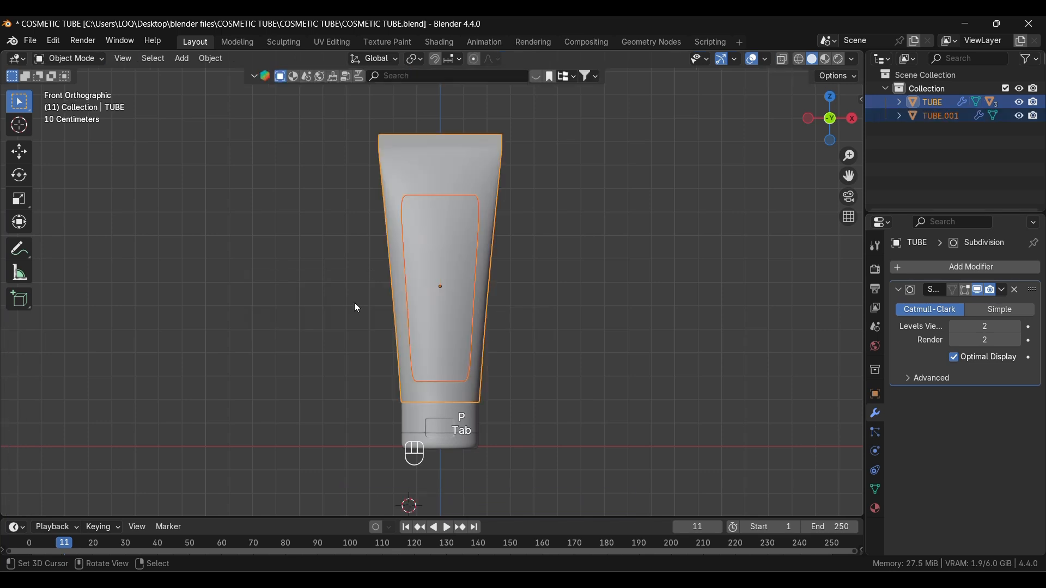
# Step: Duplicate the separated label panel in place and scale the copy up slightly
pyautogui.click(421, 274)
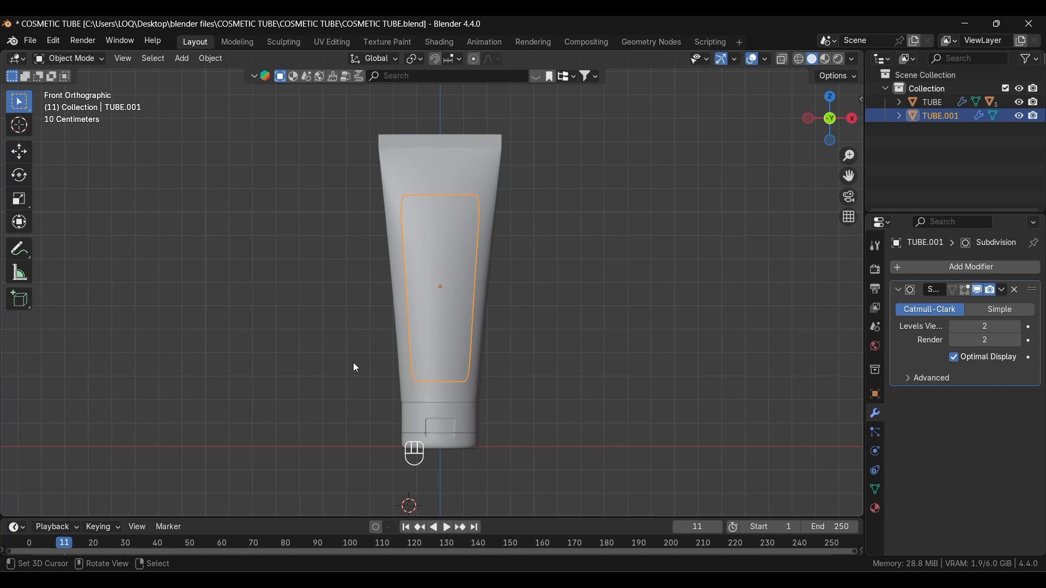
pyautogui.hotkey('shift', 'd')
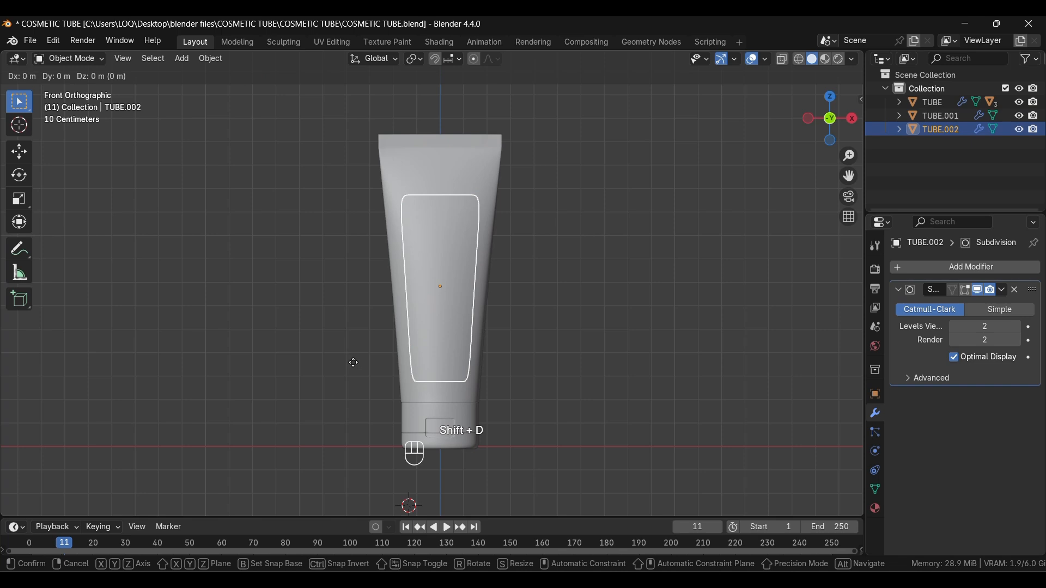
pyautogui.click(354, 363)
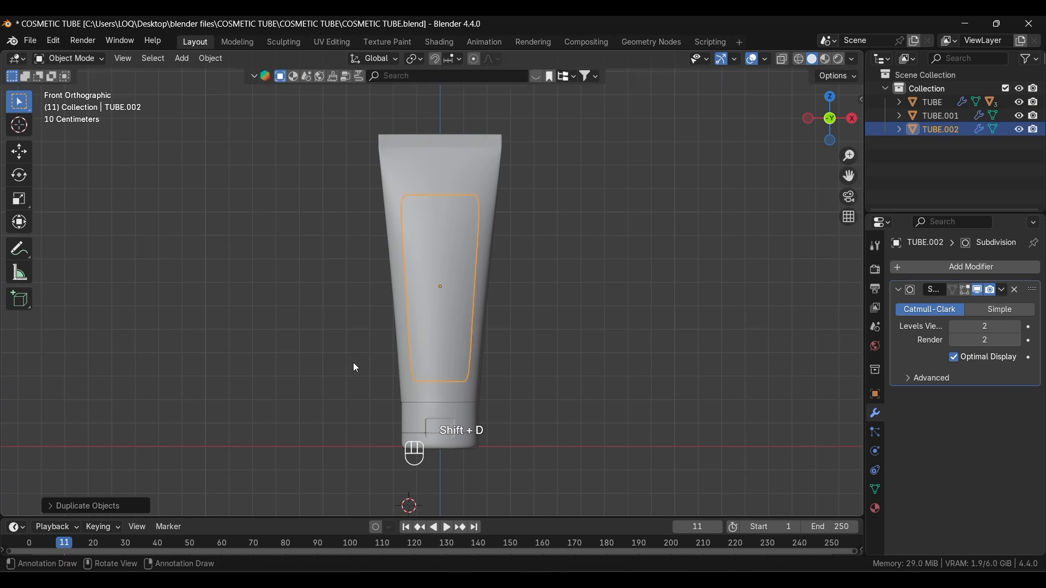
pyautogui.press('s')
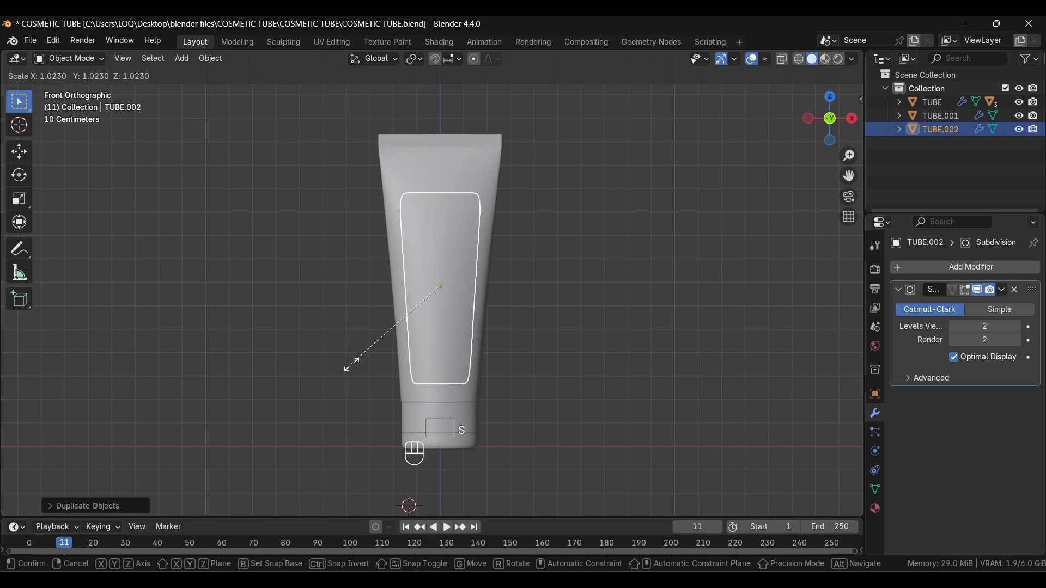
pyautogui.click(350, 366)
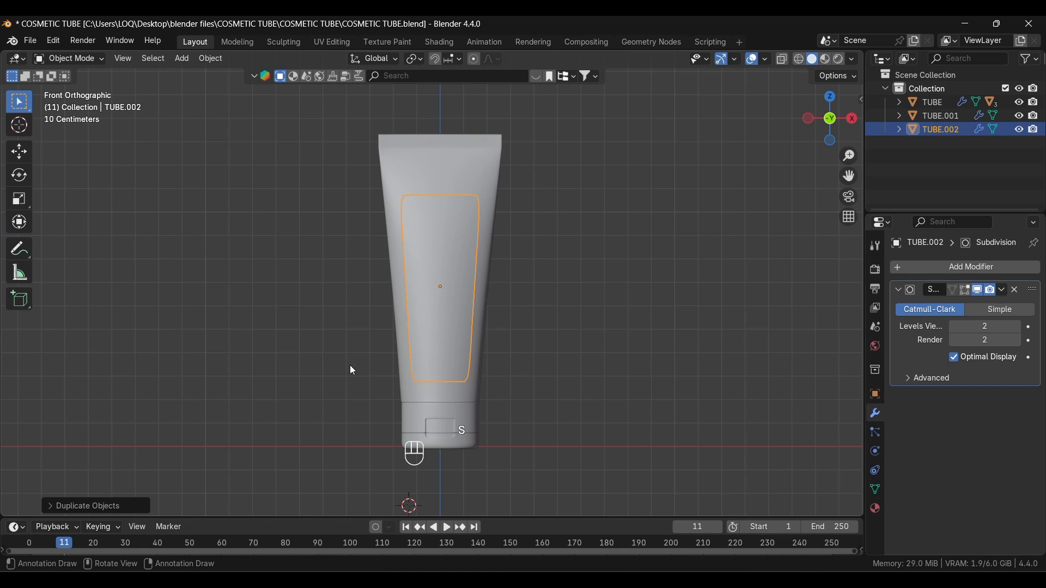
pyautogui.press('g')
pyautogui.rightClick(424, 349)
pyautogui.press('s')
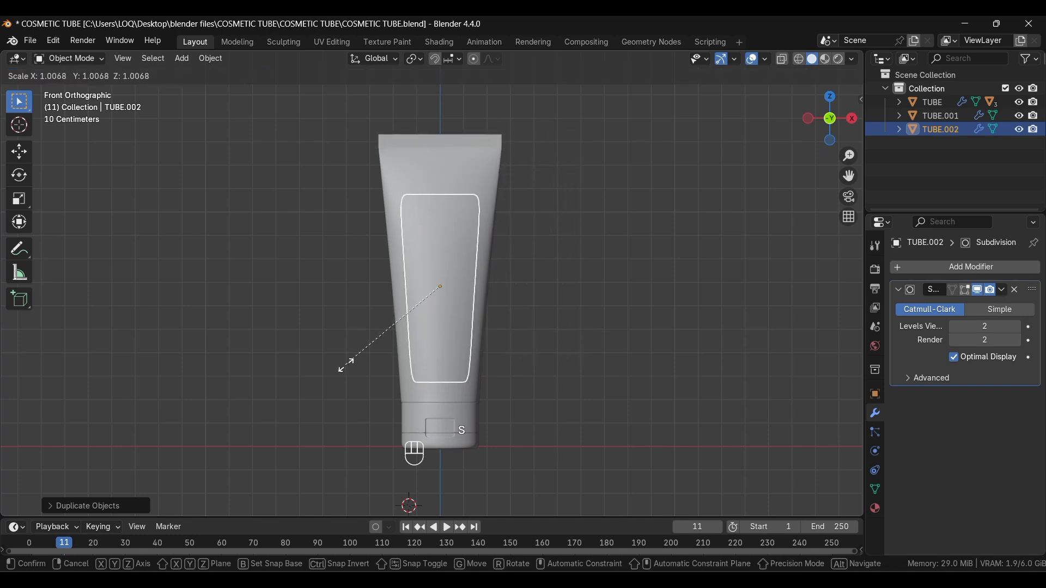
pyautogui.rightClick(303, 94)
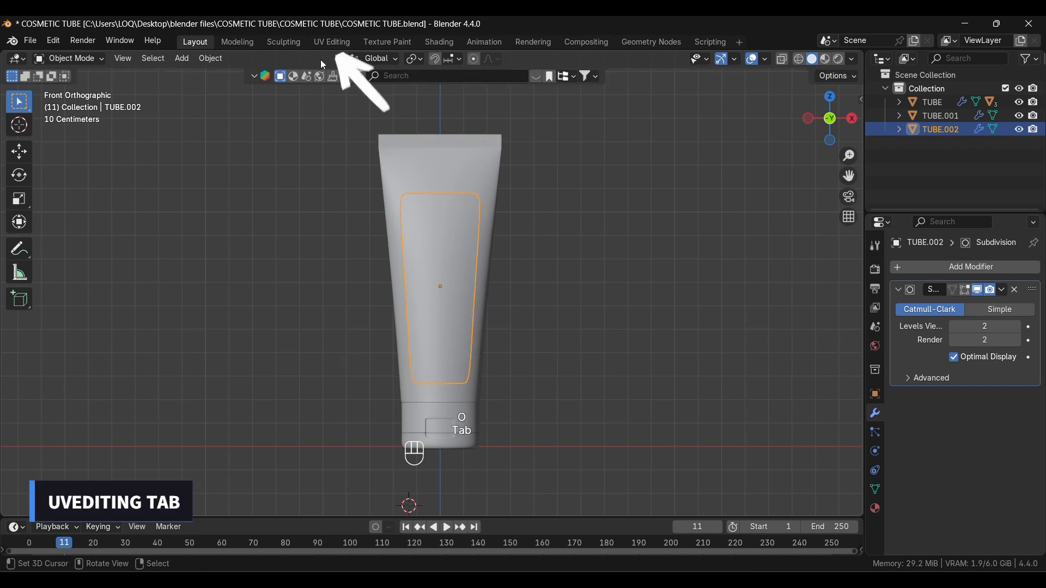
# Step: Switch to the UV Editing workspace and unwrap the duplicated label panel with the Angle Based method
pyautogui.click(331, 42)
pyautogui.press('KP_5')
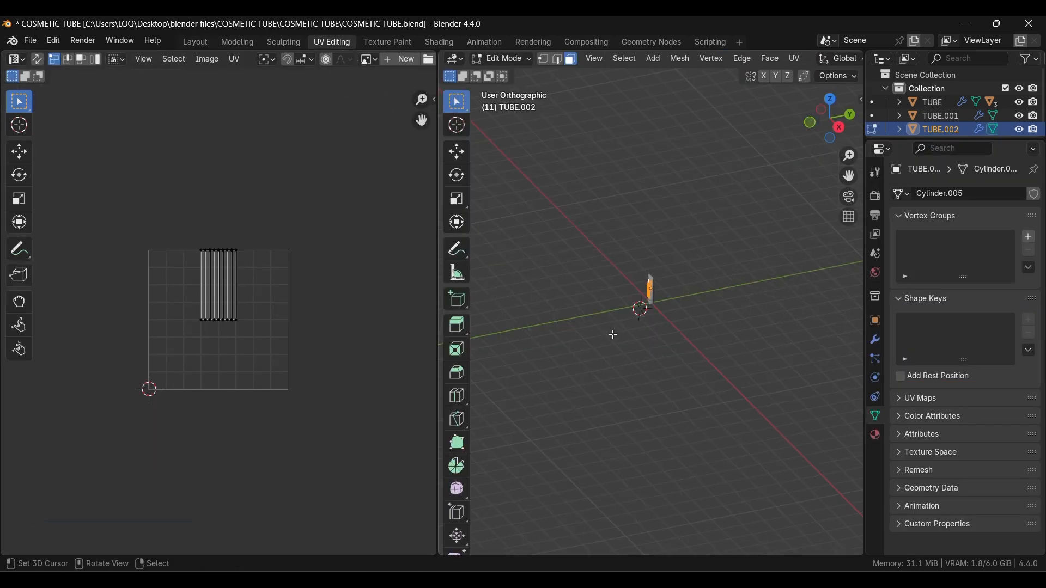
pyautogui.press('KP_1')
pyautogui.scroll(8, 627, 338)
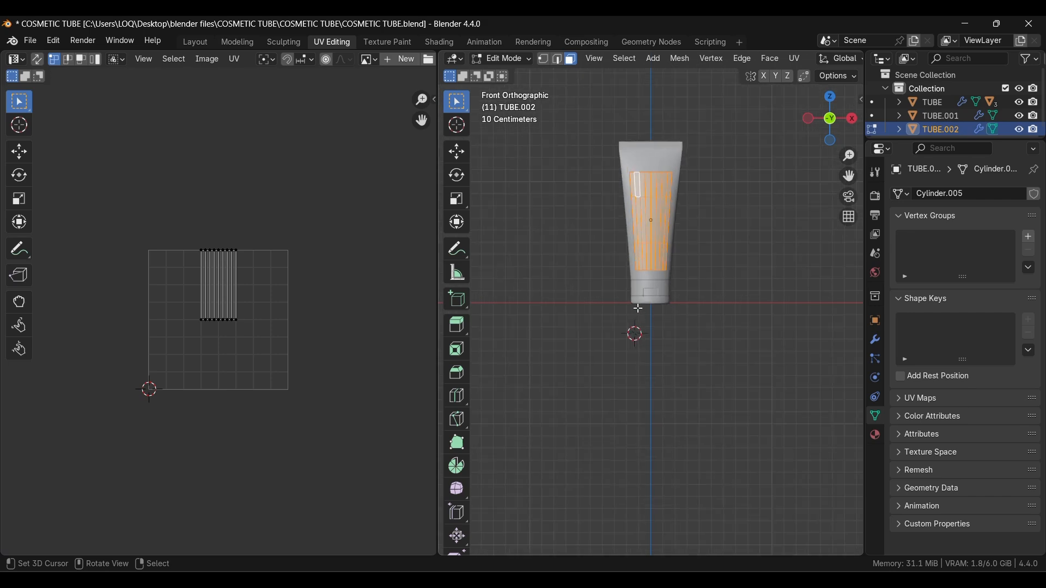
pyautogui.keyDown('shift'); pyautogui.moveTo(614, 299); pyautogui.dragTo(597, 377, button='middle'); pyautogui.keyUp('shift')
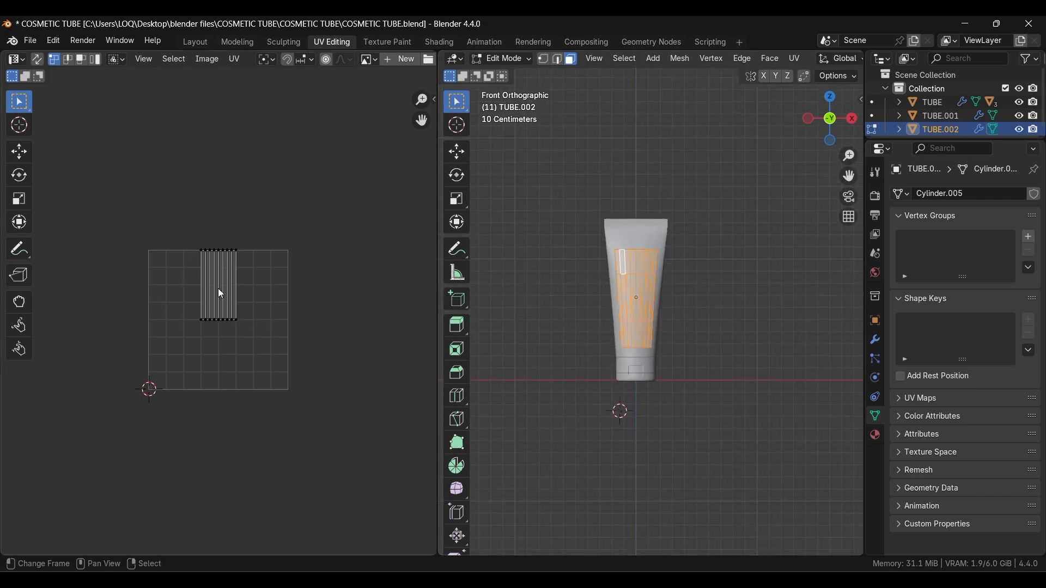
pyautogui.press('u')
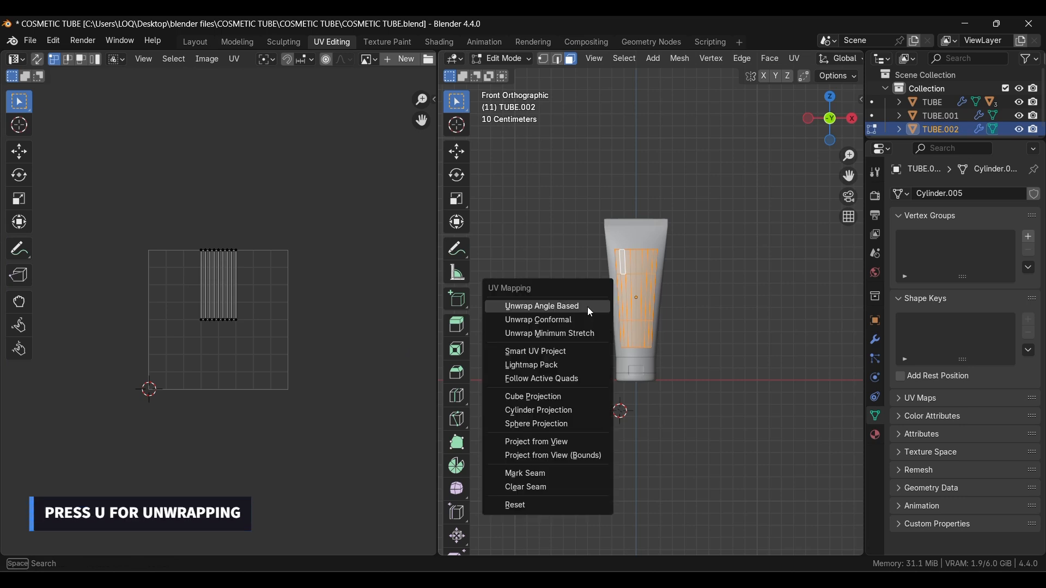
pyautogui.click(589, 308)
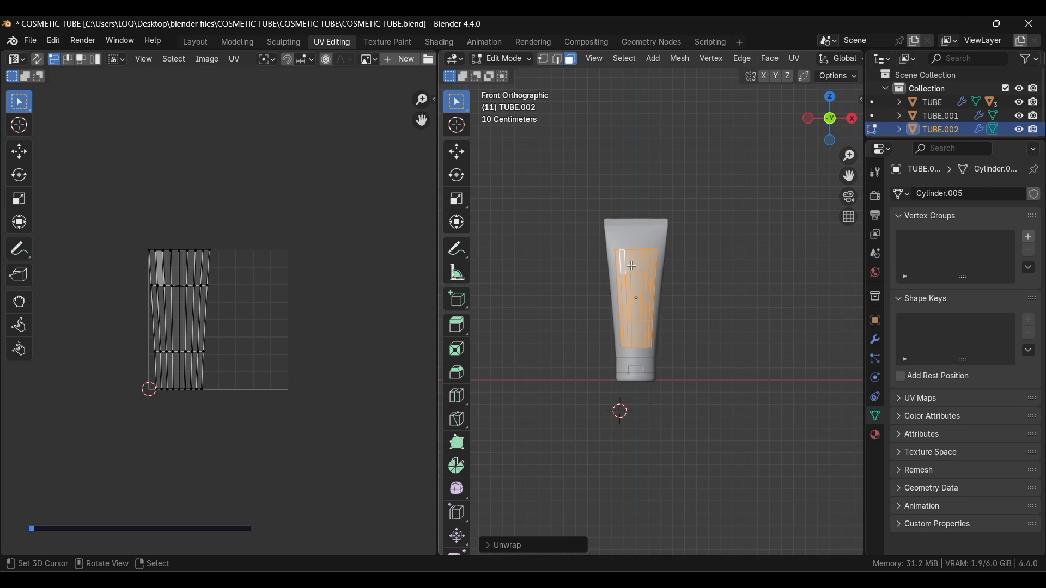
# Step: Mark all outer boundary edges of the duplicated label panel as a seam, using edge selection
pyautogui.scroll(2, 632, 313)
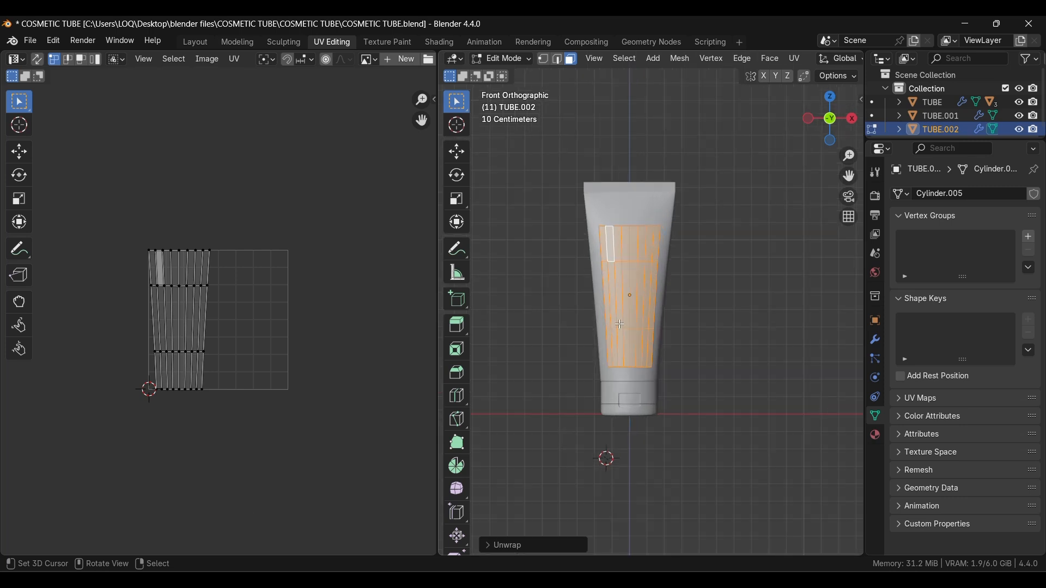
pyautogui.scroll(2, 620, 324)
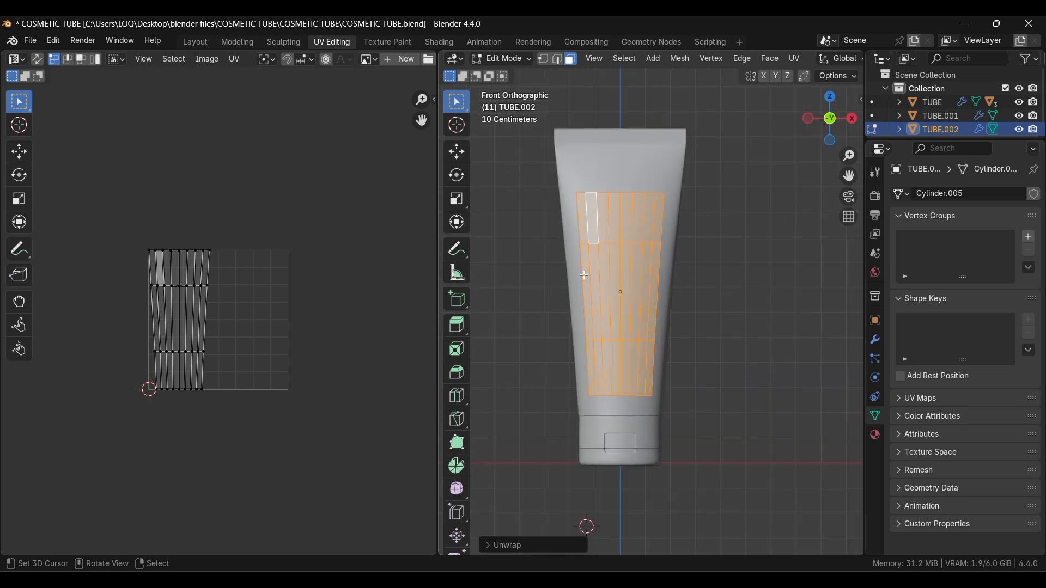
pyautogui.press('2')
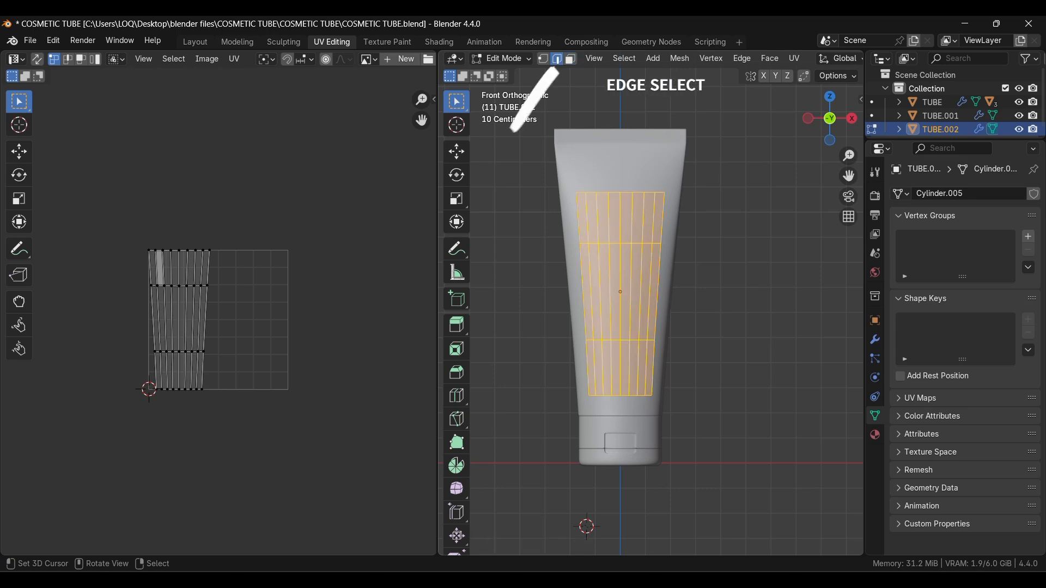
pyautogui.click(580, 224)
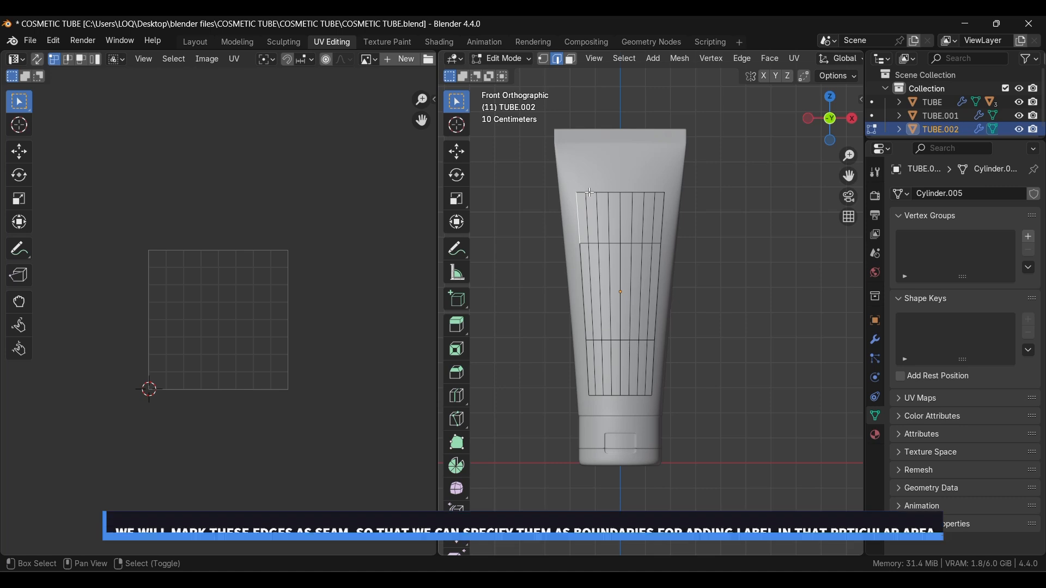
pyautogui.keyDown('shift'); pyautogui.click(609, 192); pyautogui.keyUp('shift')
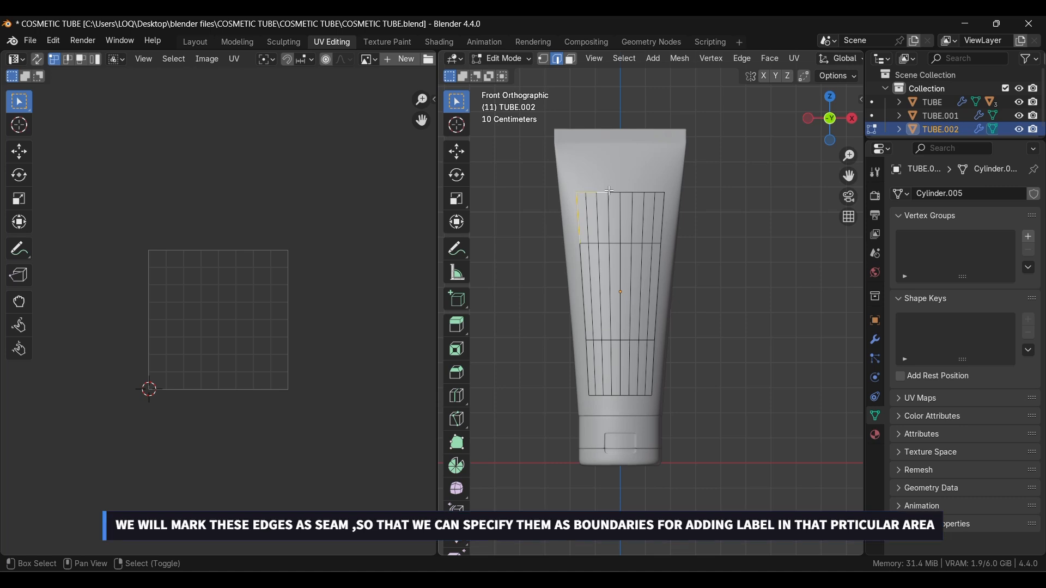
pyautogui.keyDown('shift'); pyautogui.click(649, 193); pyautogui.keyUp('shift')
pyautogui.keyDown('shift'); pyautogui.click(653, 193); pyautogui.keyUp('shift')
pyautogui.keyDown('shift'); pyautogui.click(664, 194); pyautogui.keyUp('shift')
pyautogui.keyDown('shift'); pyautogui.click(663, 191); pyautogui.keyUp('shift')
pyautogui.keyDown('shift'); pyautogui.click(658, 255); pyautogui.keyUp('shift')
pyautogui.keyDown('shift'); pyautogui.click(653, 358); pyautogui.keyUp('shift')
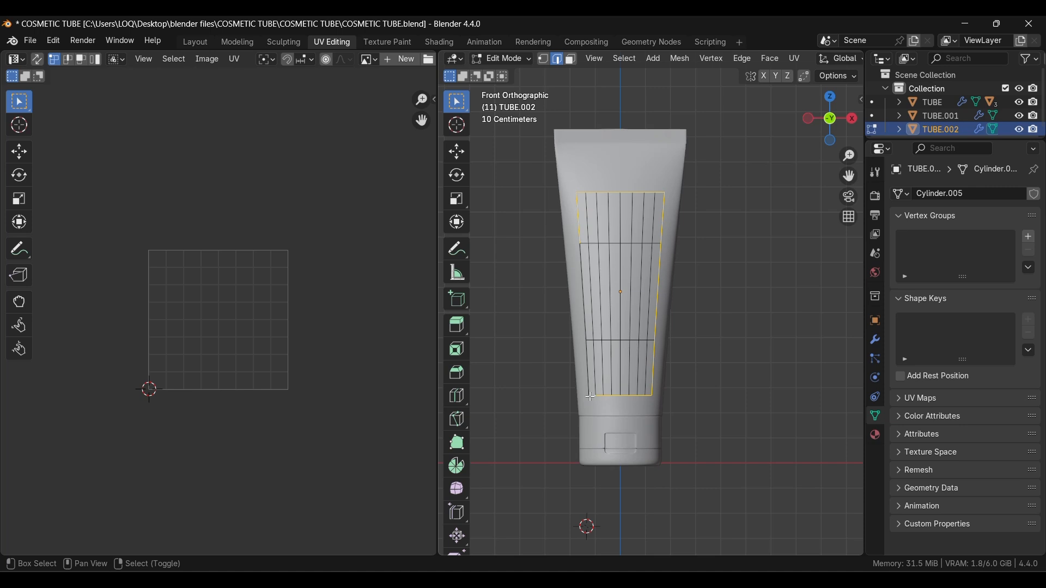
pyautogui.keyDown('shift'); pyautogui.click(588, 368); pyautogui.keyUp('shift')
pyautogui.keyDown('shift'); pyautogui.click(585, 330); pyautogui.keyUp('shift')
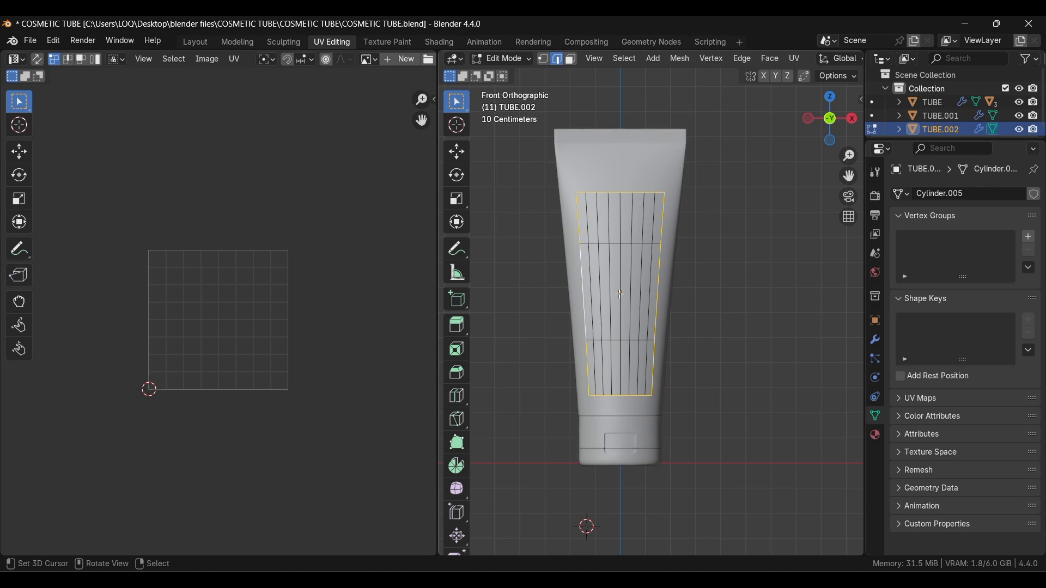
pyautogui.press('u')
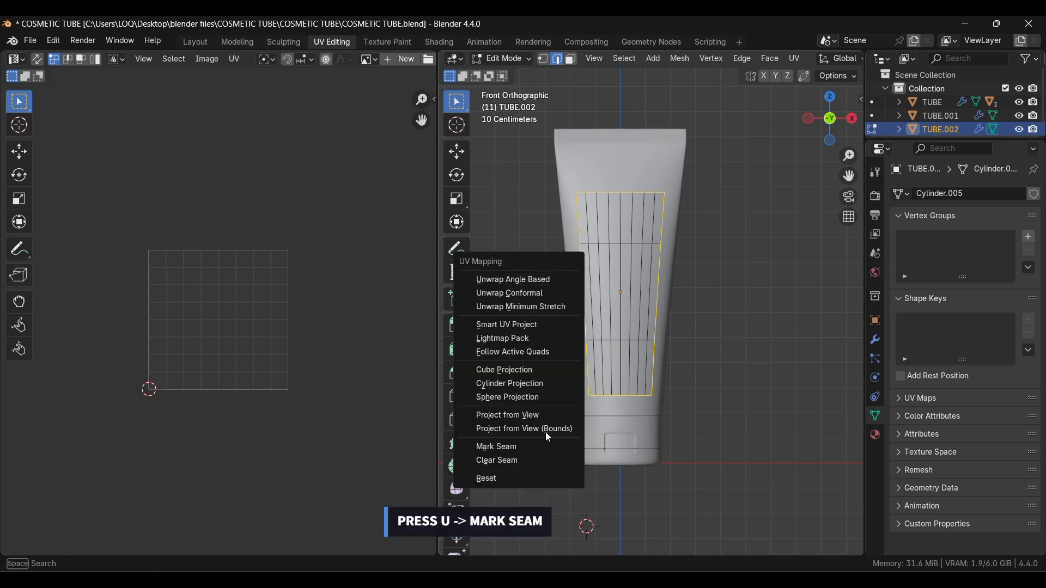
pyautogui.click(527, 450)
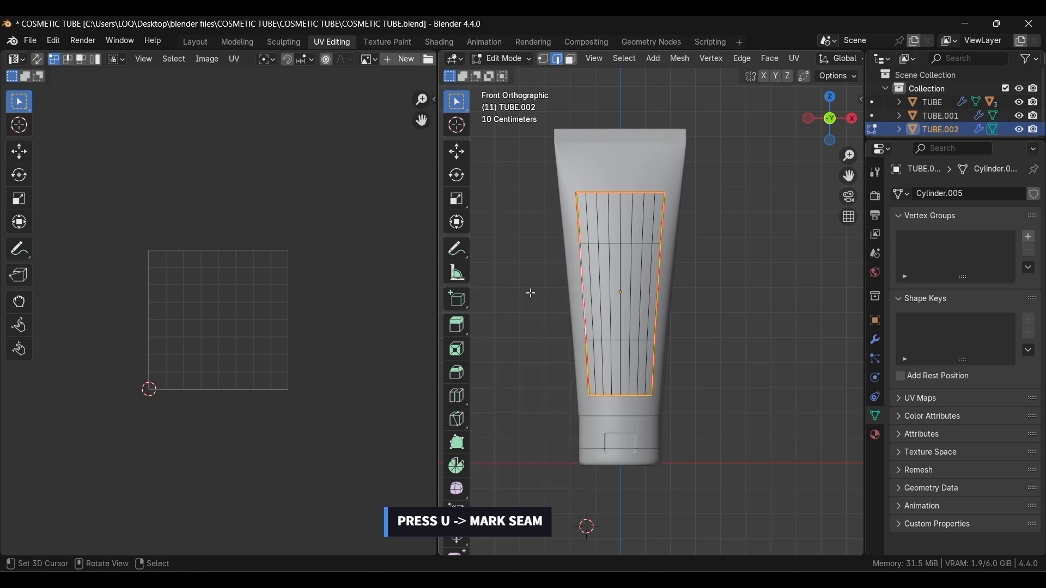
# Step: Select the whole label panel and unwrap it again with the Angle Based method
pyautogui.press('a')
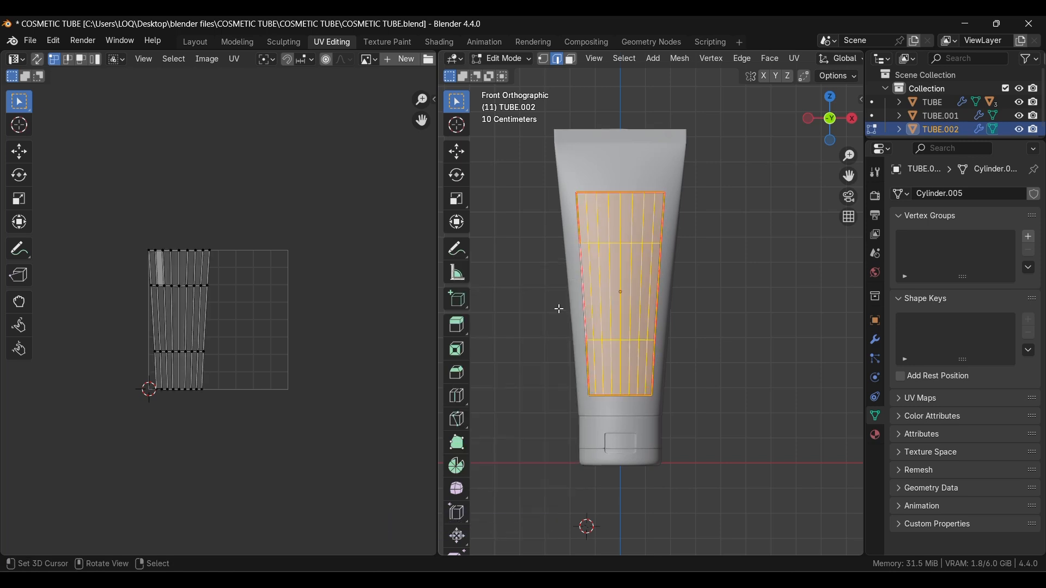
pyautogui.press('u')
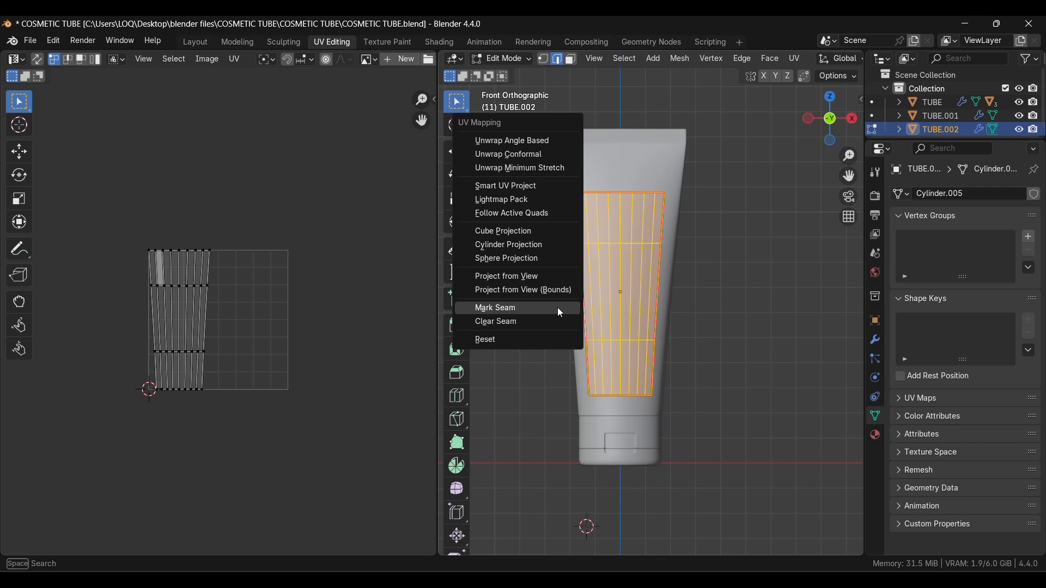
pyautogui.click(535, 142)
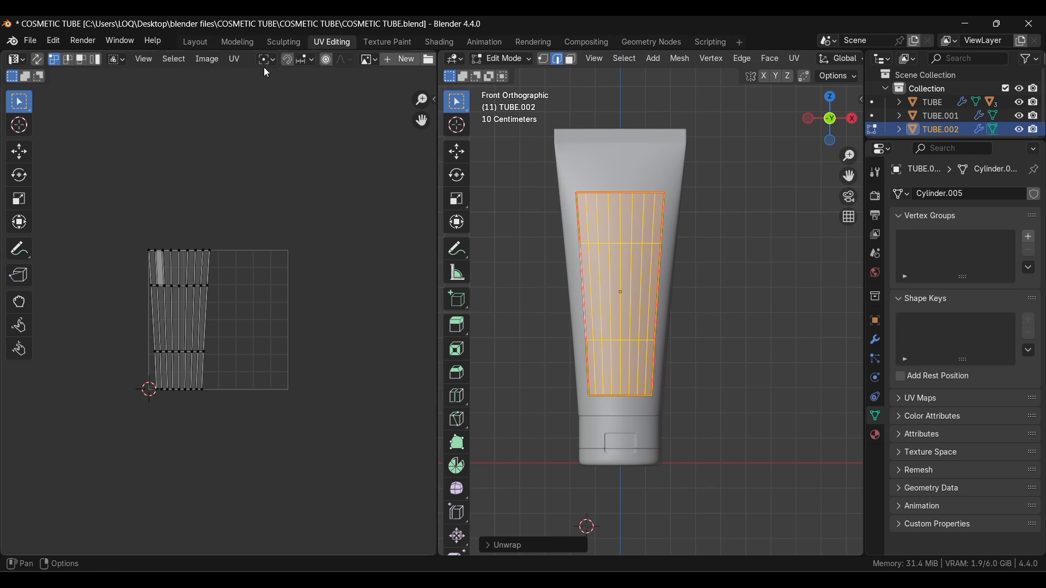
# Step: Export the label panel's UV layout to the Desktop as TUBE.002.png at 1024 × 1024
pyautogui.click(236, 59)
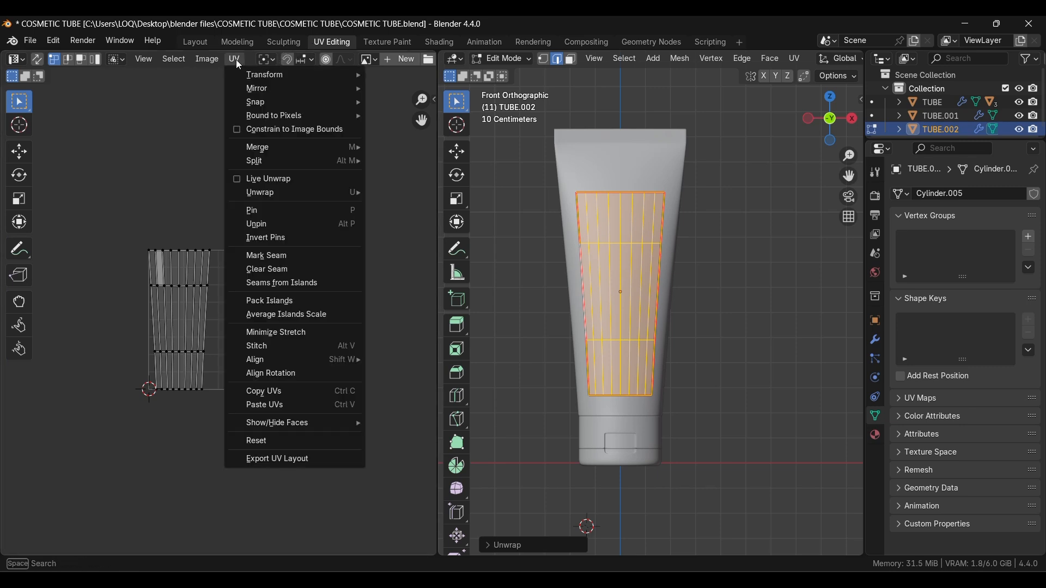
pyautogui.click(298, 461)
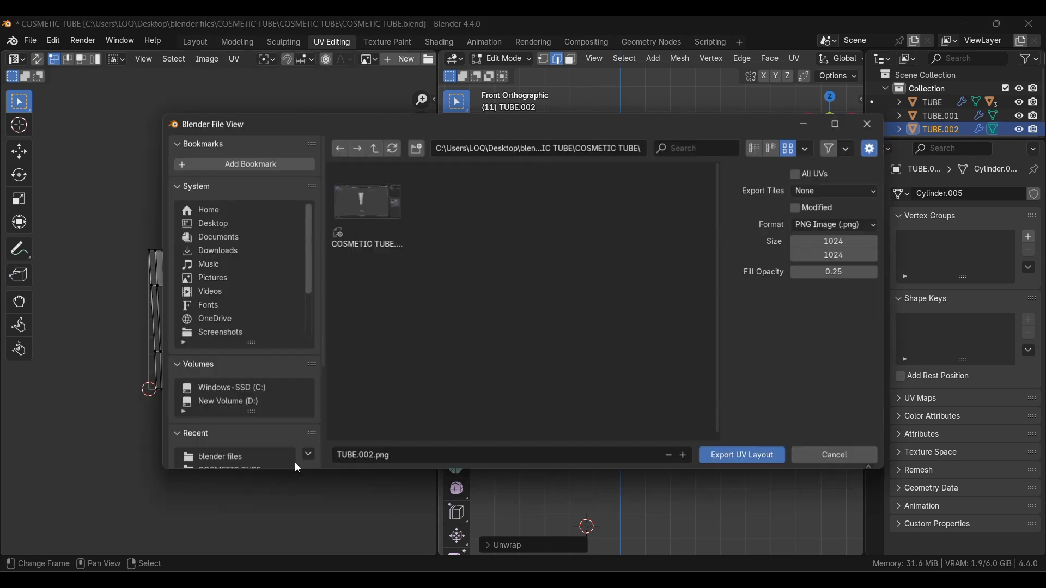
pyautogui.click(216, 222)
pyautogui.click(749, 457)
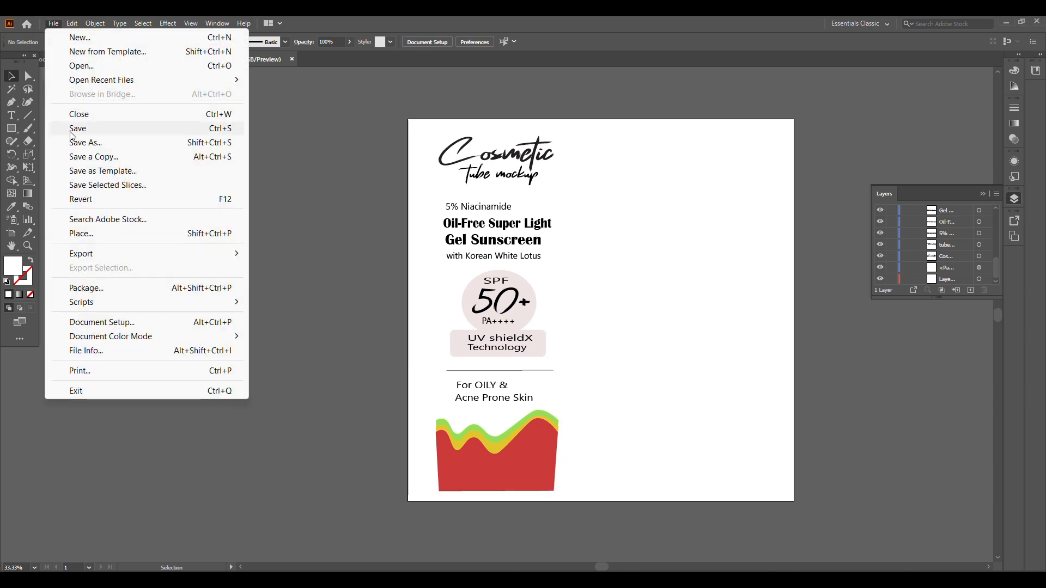
# Step: Switch to Illustrator and export the finished label artwork to the Desktop as a PNG named TUBE.003
pyautogui.click(53, 24)
pyautogui.moveTo(106, 252)
pyautogui.click(305, 267)
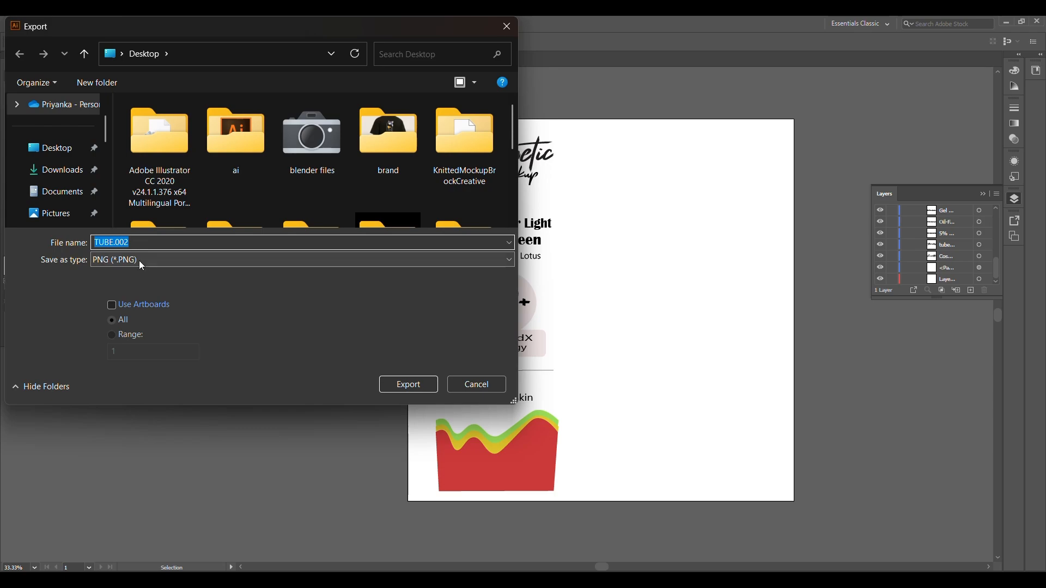
pyautogui.click(138, 242)
pyautogui.press('BackSpace')
pyautogui.write('3')
pyautogui.click(414, 383)
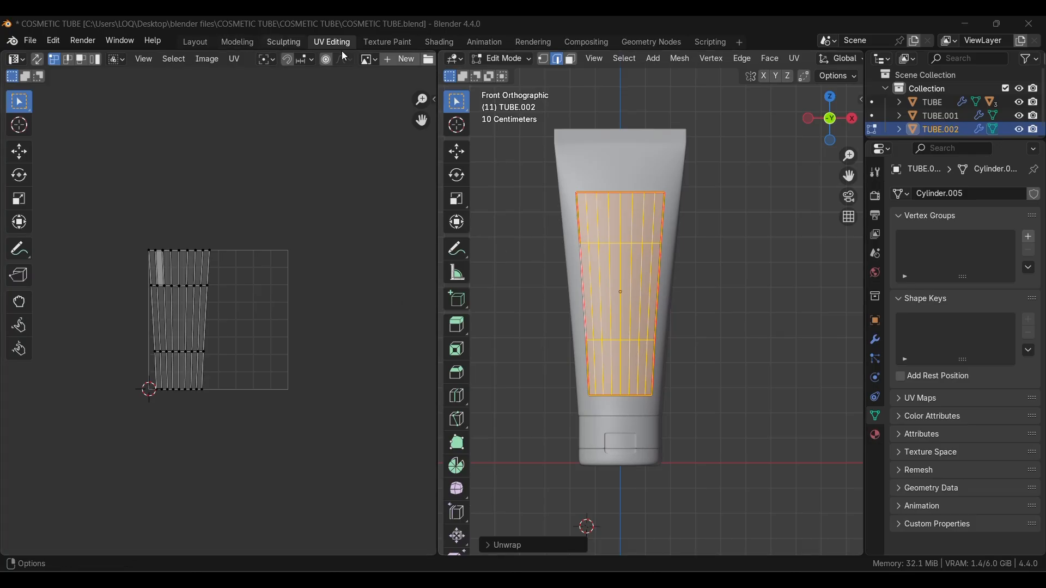
# Step: Return to Blender's Shading workspace, view the tube from the front and create a new material for the label panel
pyautogui.click(426, 42)
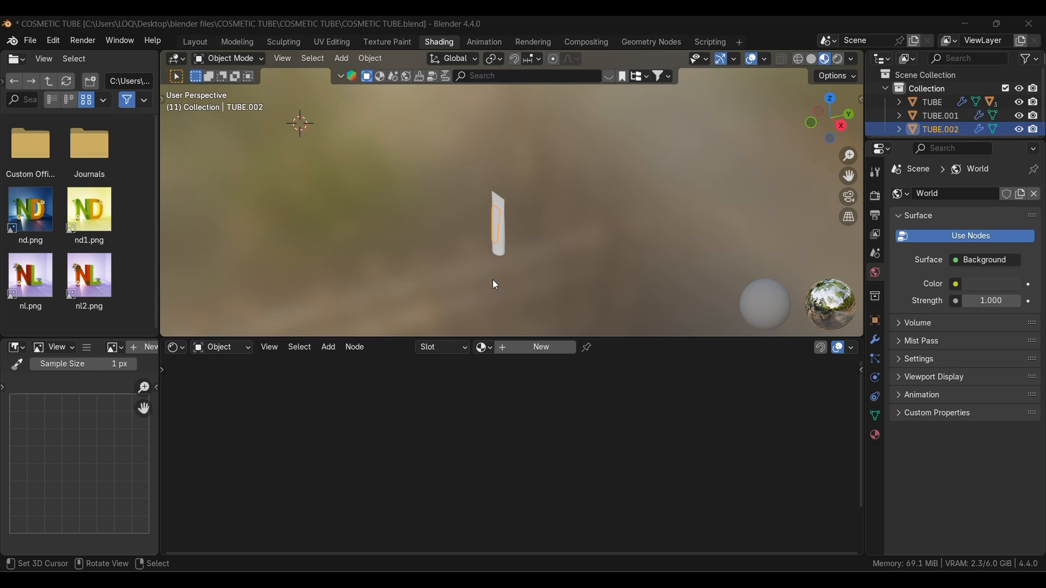
pyautogui.press('KP_1')
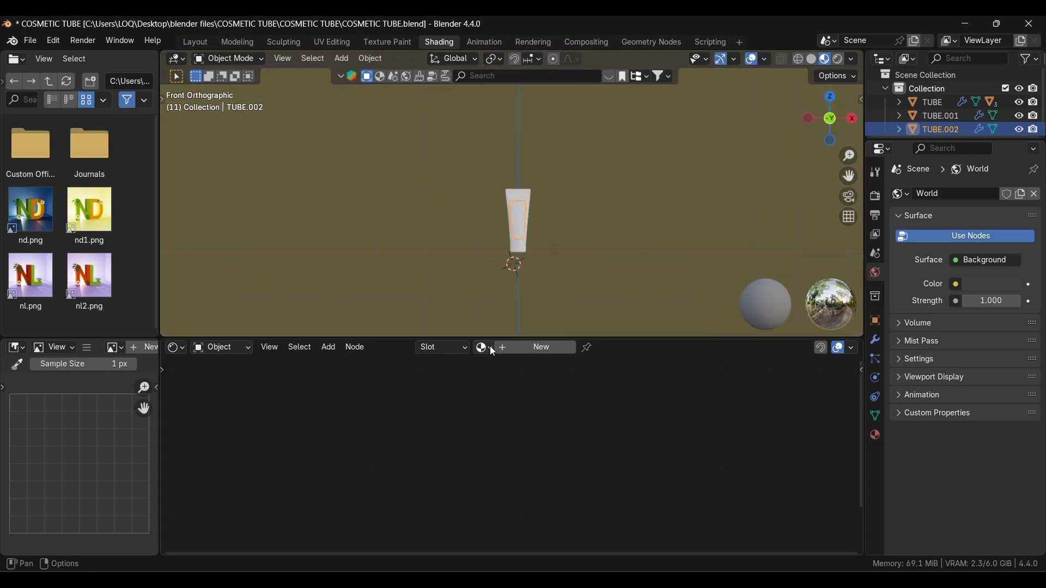
pyautogui.scroll(3, 522, 279)
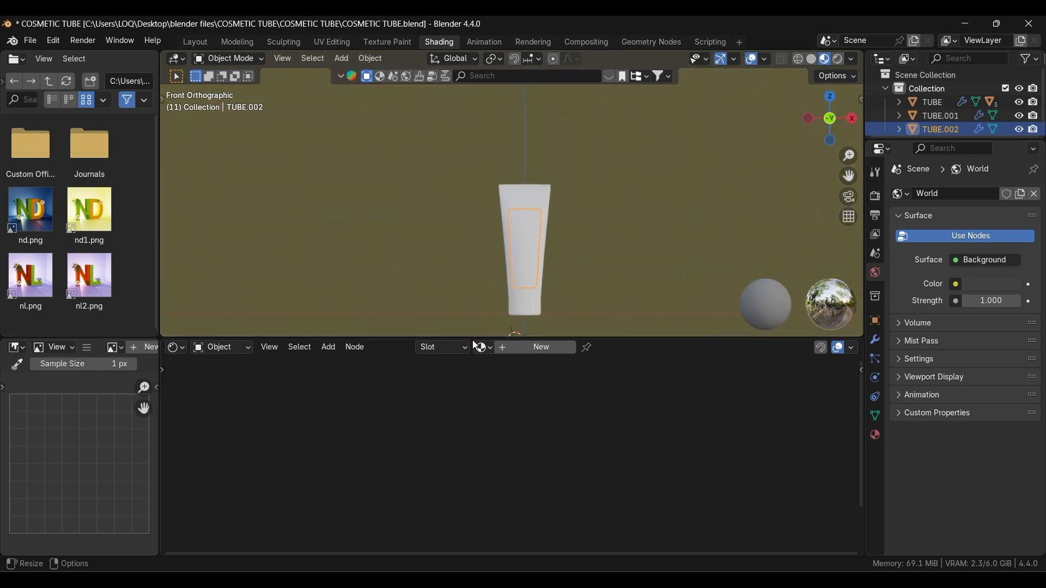
pyautogui.click(517, 264)
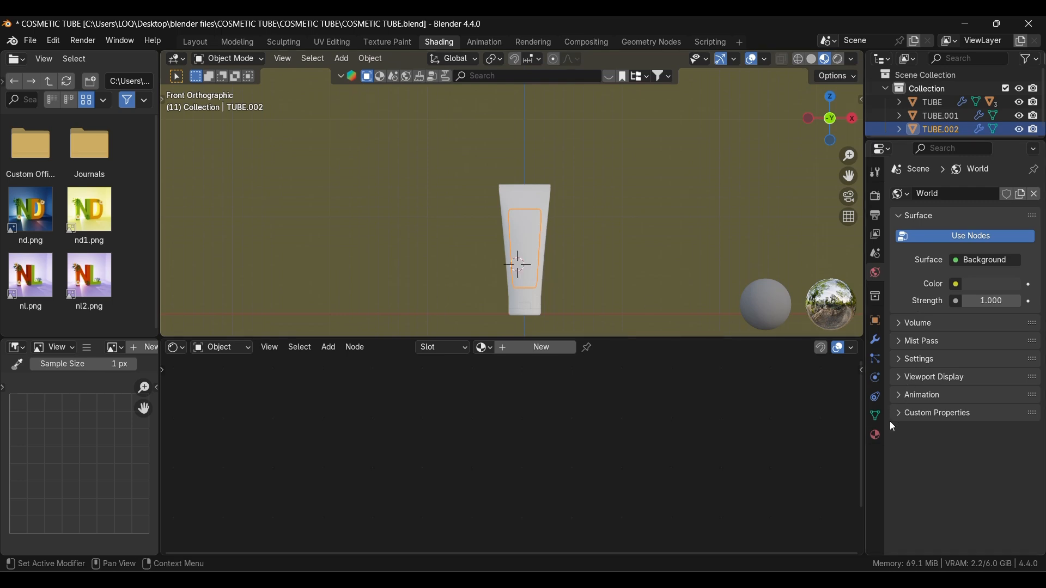
pyautogui.click(875, 435)
pyautogui.click(926, 256)
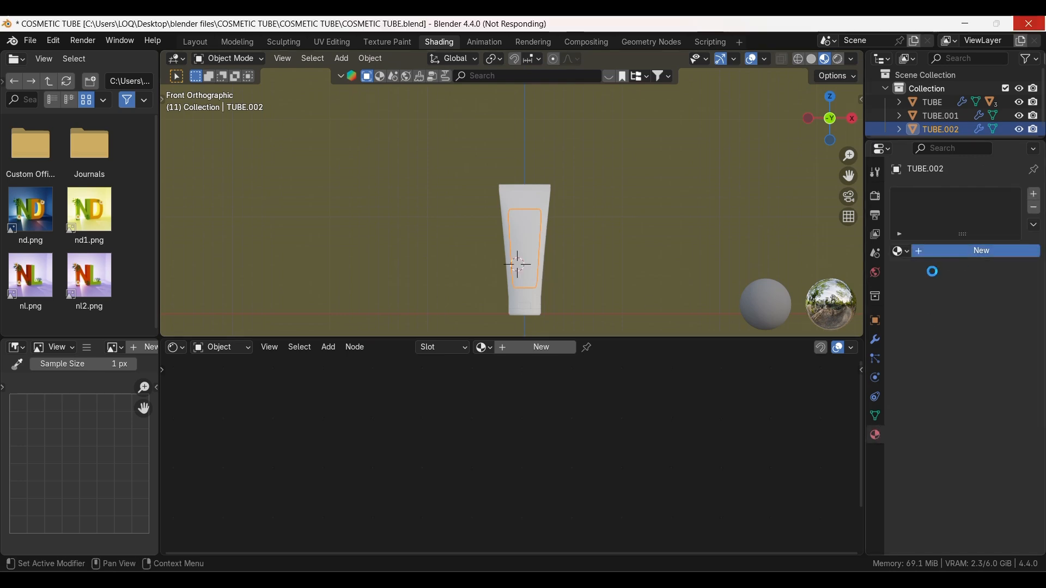
# Step: Add an Image Texture node to the label material and connect its Color output to the Principled BSDF's Base Color
pyautogui.scroll(2, 491, 424)
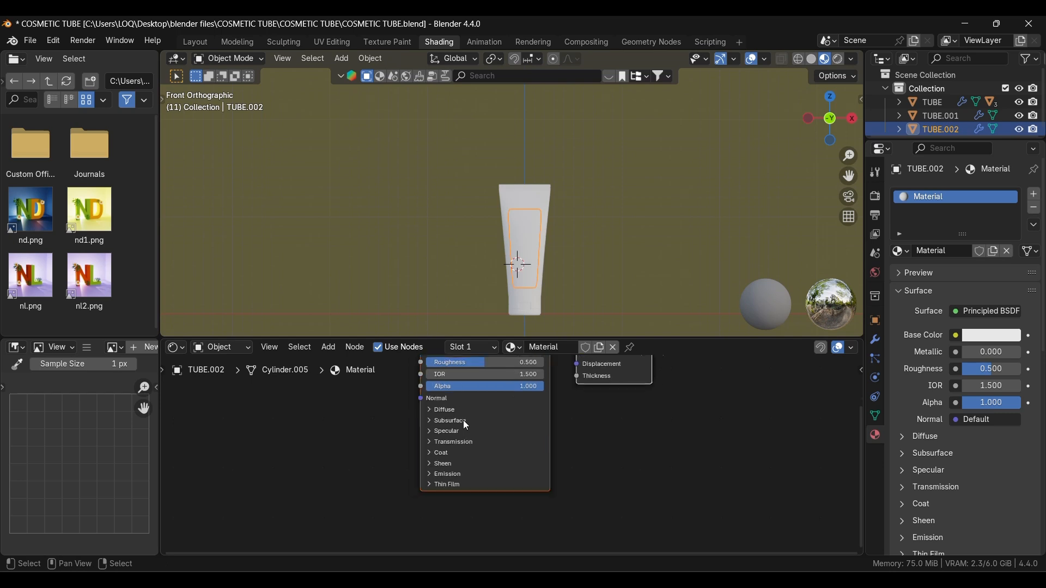
pyautogui.scroll(3, 387, 424)
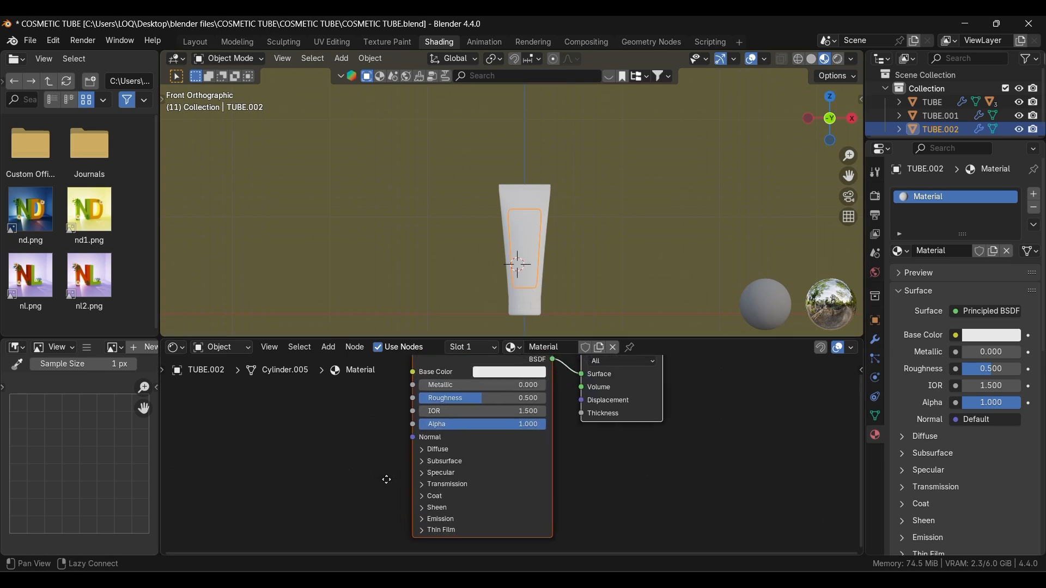
pyautogui.scroll(-4, 430, 453)
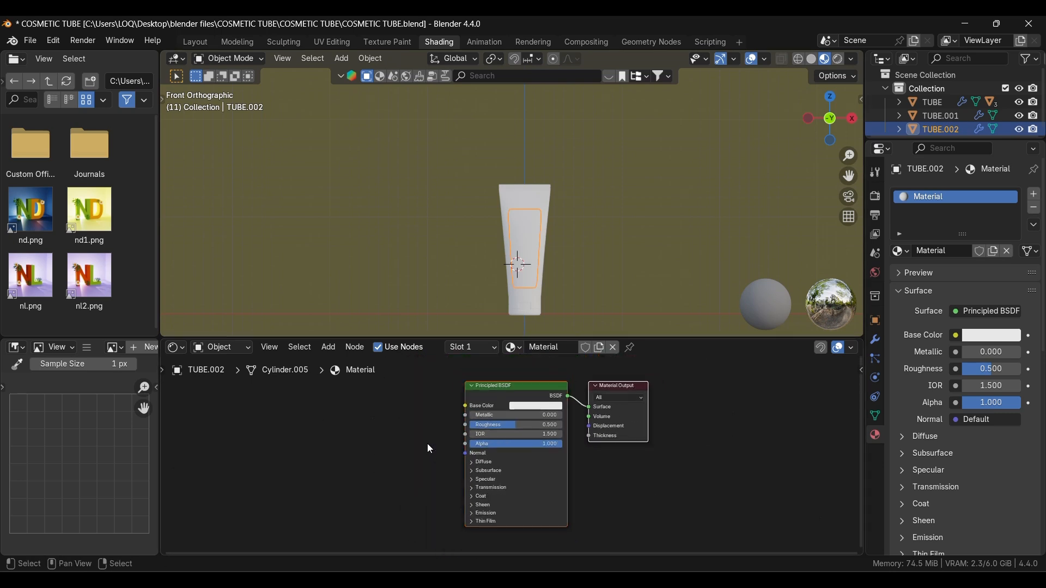
pyautogui.hotkey('shift', 'a')
pyautogui.moveTo(357, 423)
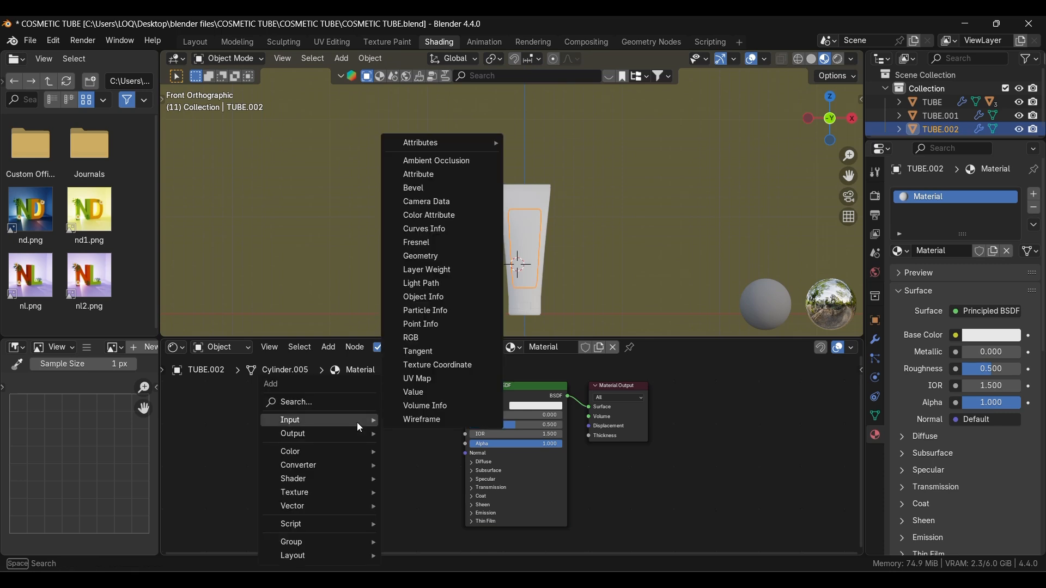
pyautogui.write('i')
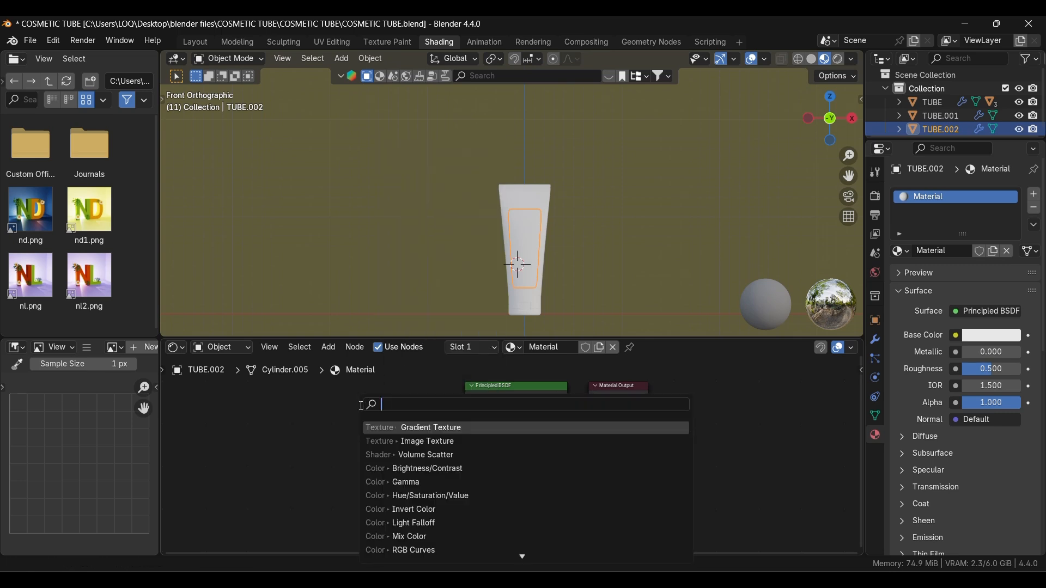
pyautogui.click(434, 440)
pyautogui.click(330, 405)
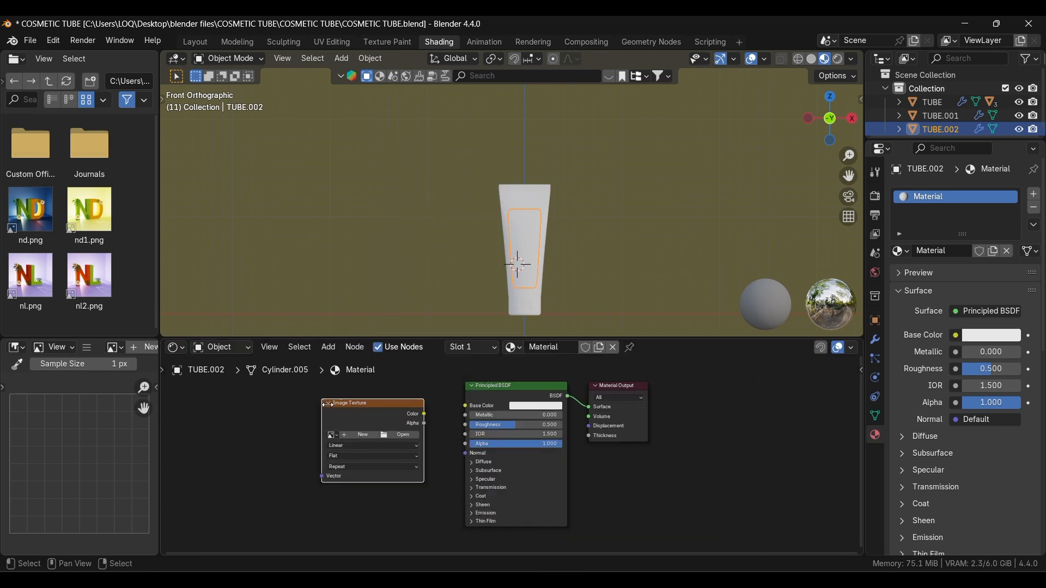
pyautogui.moveTo(425, 414); pyautogui.dragTo(464, 406)
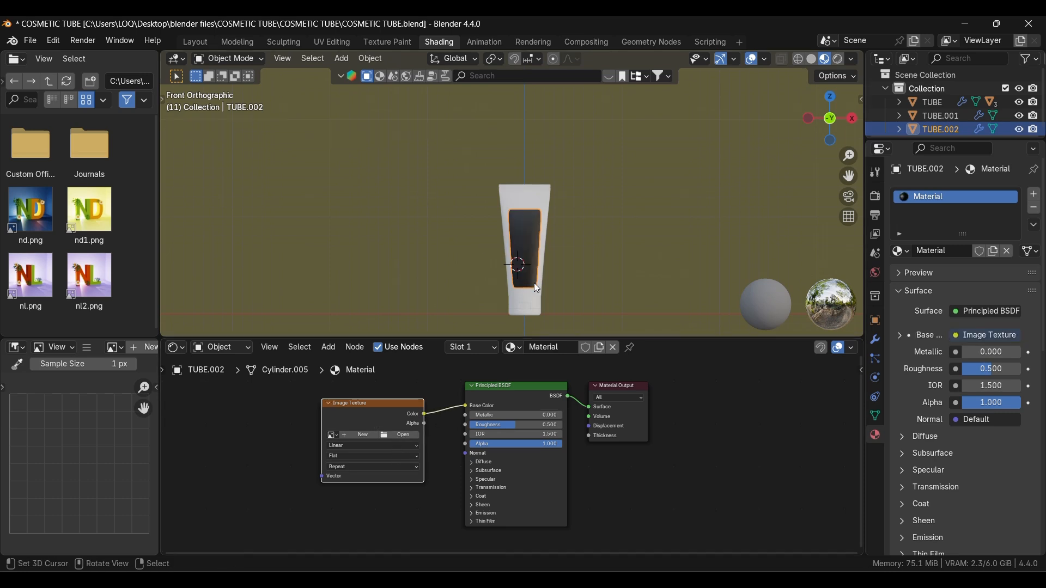
# Step: Load TUBE.004.png from the Desktop into the Image Texture node
pyautogui.click(411, 436)
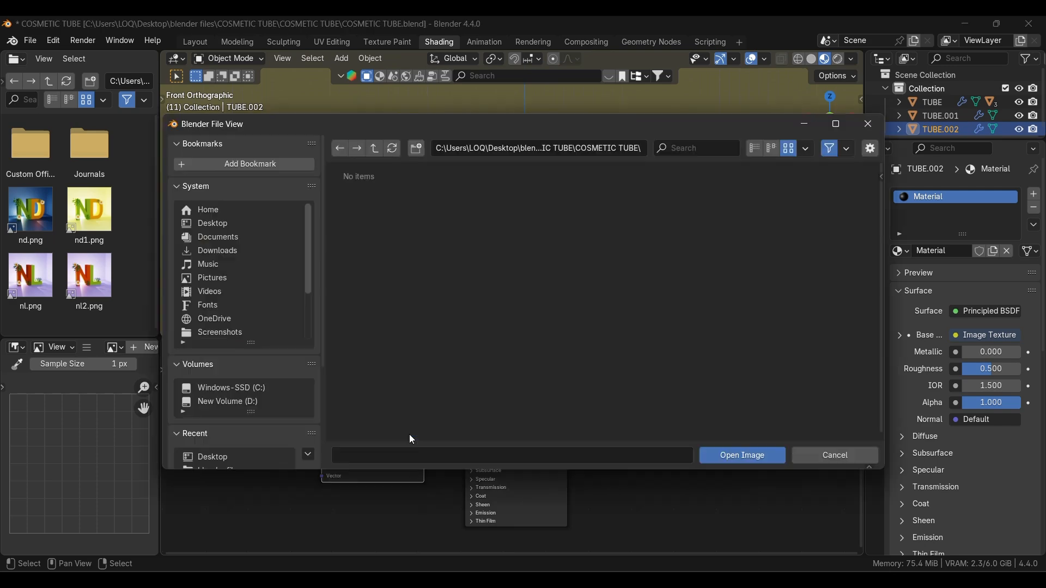
pyautogui.click(220, 220)
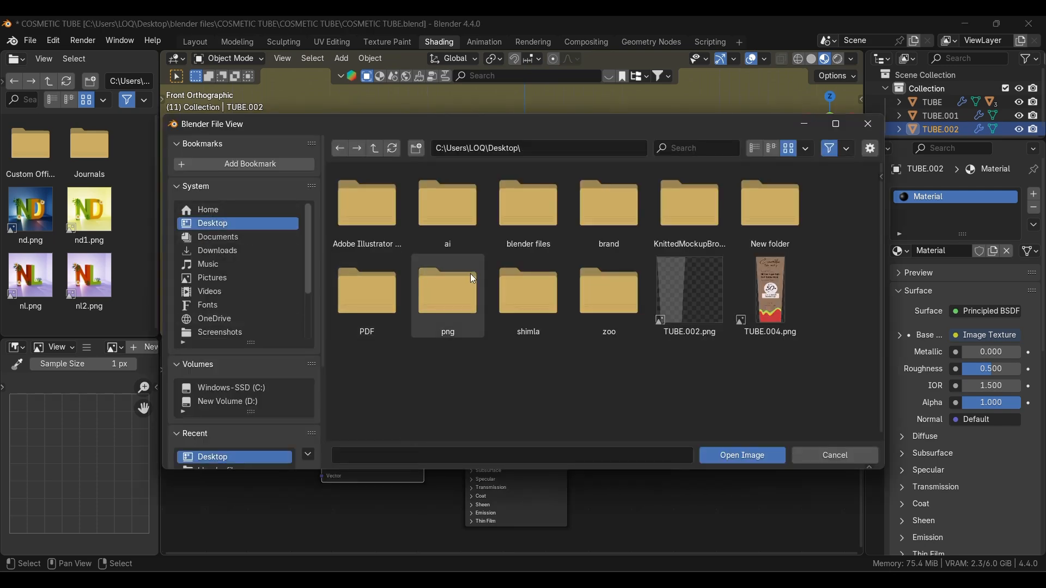
pyautogui.click(770, 297)
pyautogui.click(744, 456)
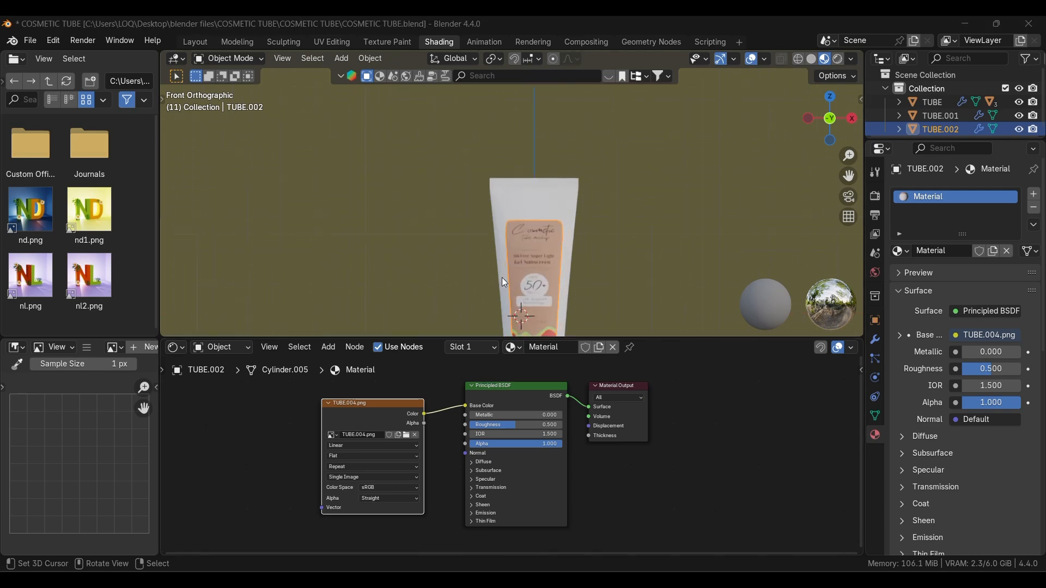
pyautogui.scroll(-1, 502, 276)
# Step: Return to the Layout workspace, show the model in Material Preview shading and select the tube body
pyautogui.click(195, 42)
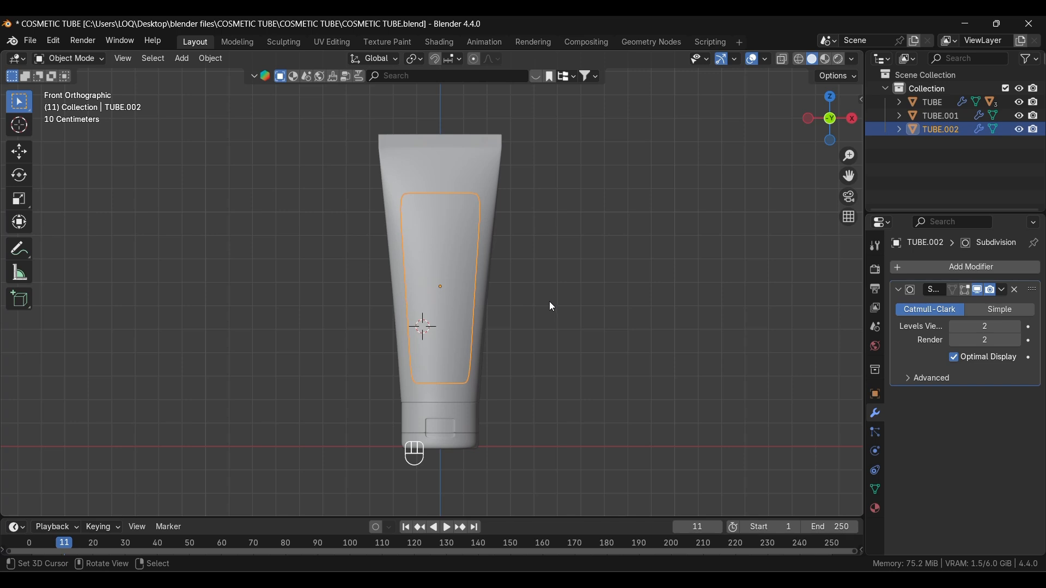
pyautogui.press('z')
pyautogui.click(522, 373)
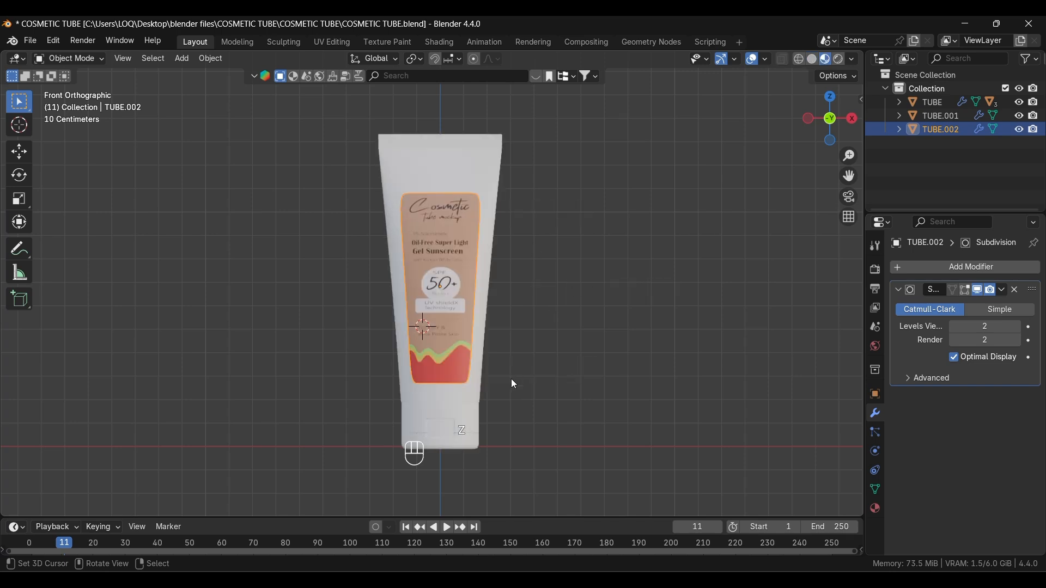
pyautogui.scroll(3, 512, 379)
pyautogui.scroll(-3, 431, 292)
pyautogui.click(450, 172)
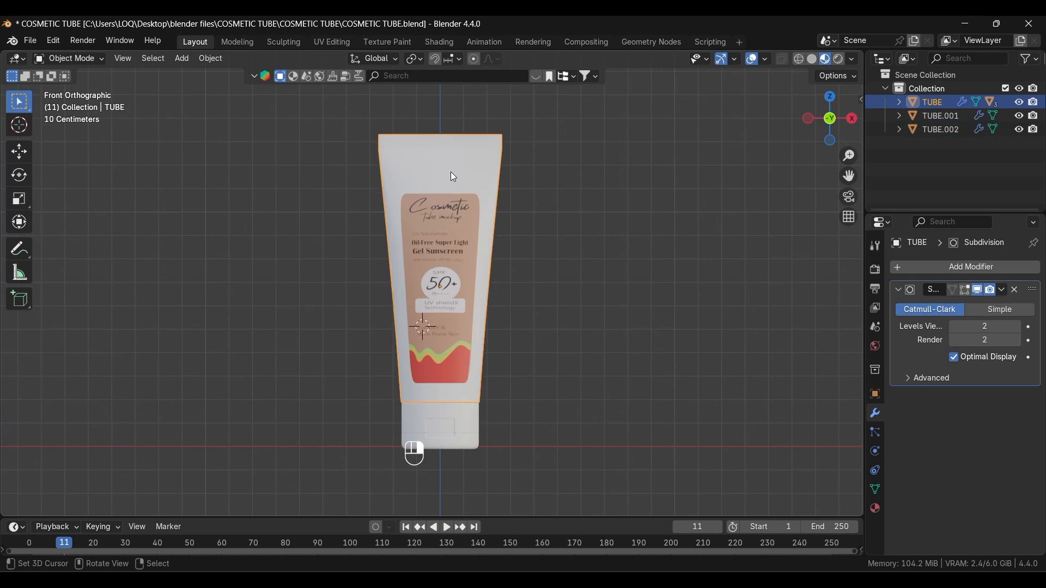
# Step: Create a new material for the tube body and set its Base Color to golden yellow #E7B54C
pyautogui.click(876, 508)
pyautogui.click(939, 326)
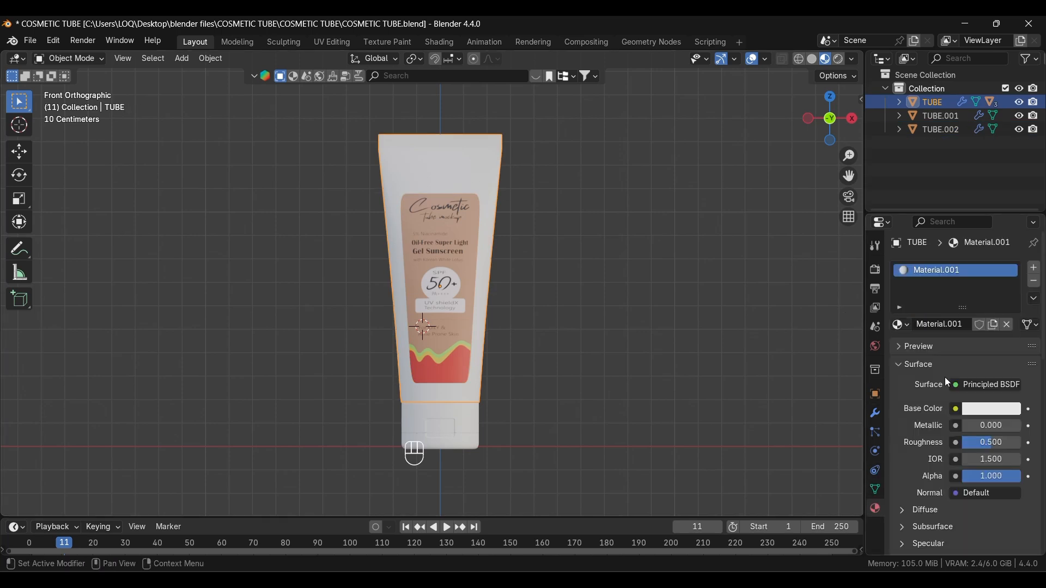
pyautogui.click(976, 409)
pyautogui.click(975, 252)
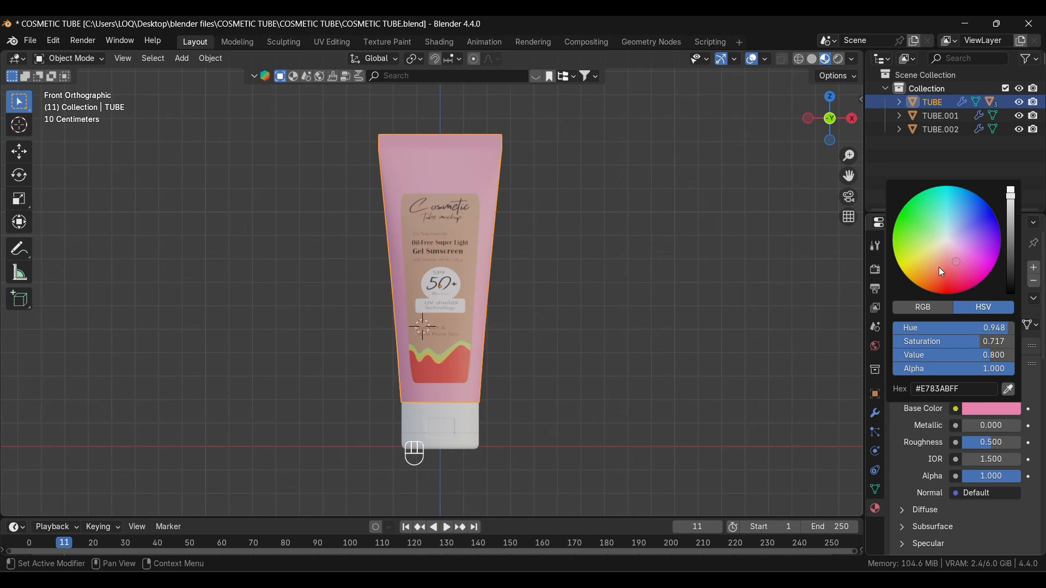
pyautogui.click(928, 270)
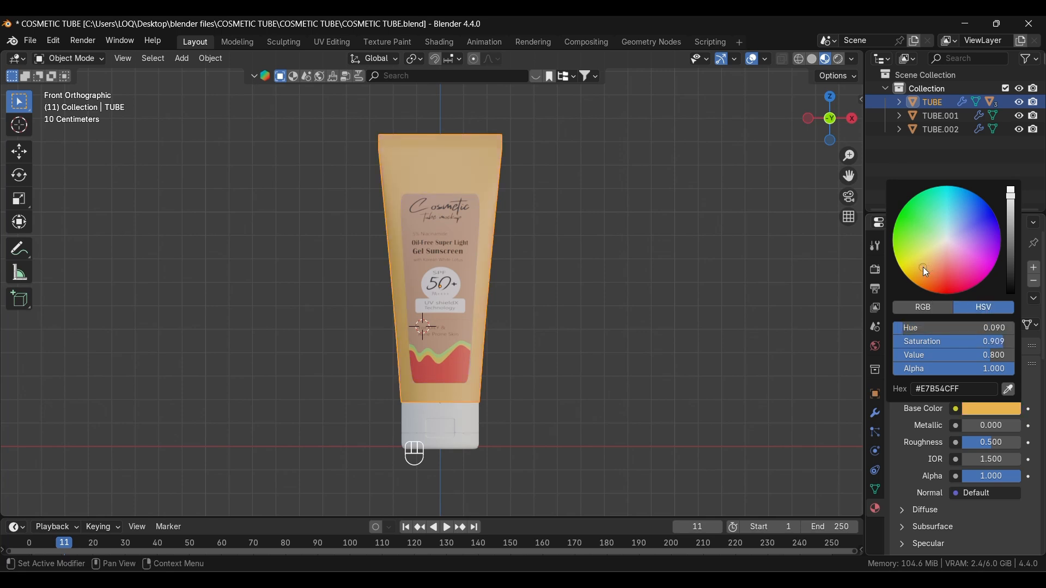
# Step: Select the tube cap and give it a new material with an orange Base Color
pyautogui.scroll(1, 497, 334)
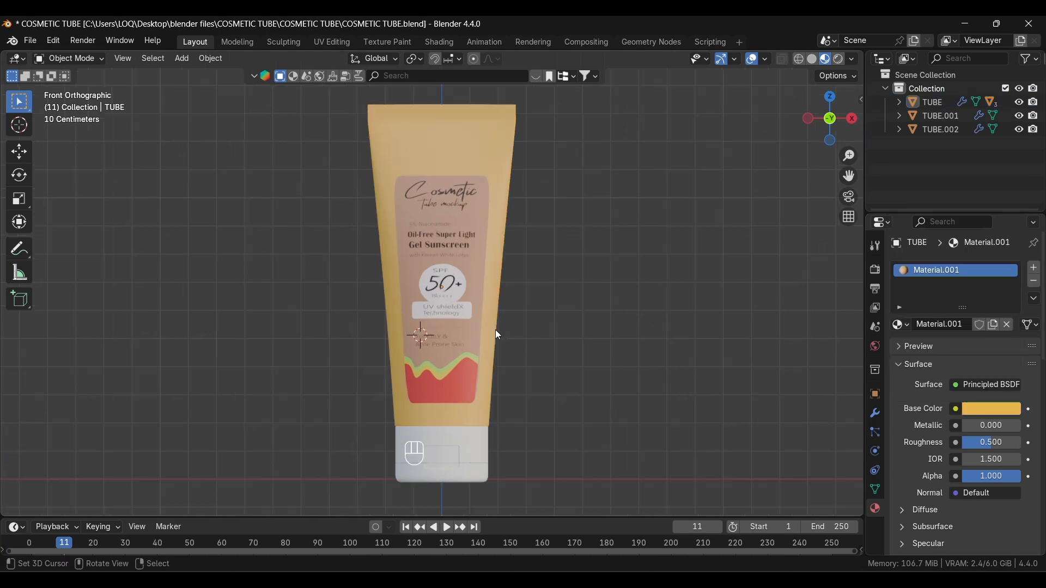
pyautogui.click(434, 455)
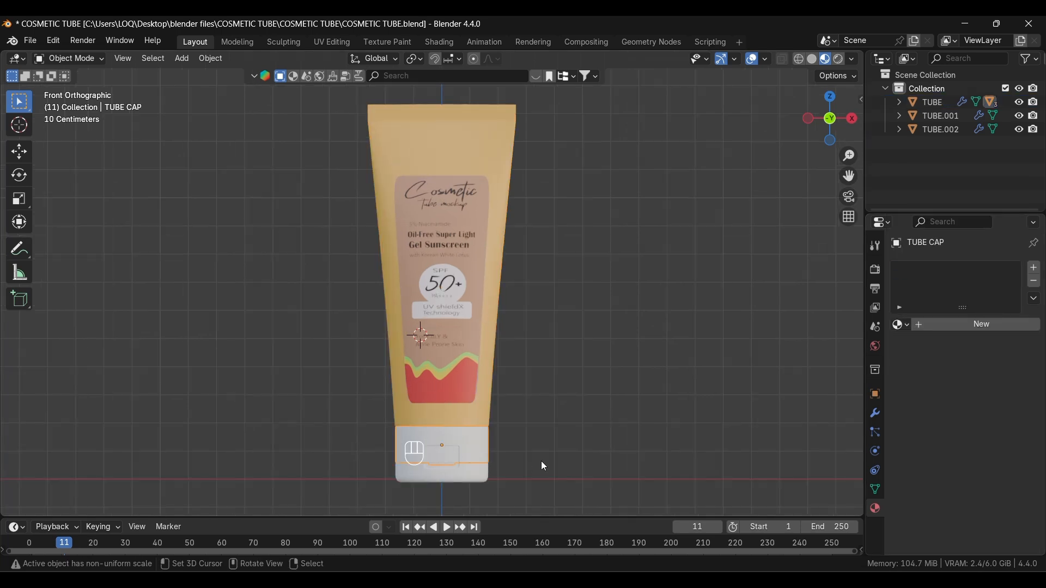
pyautogui.click(926, 325)
pyautogui.click(974, 412)
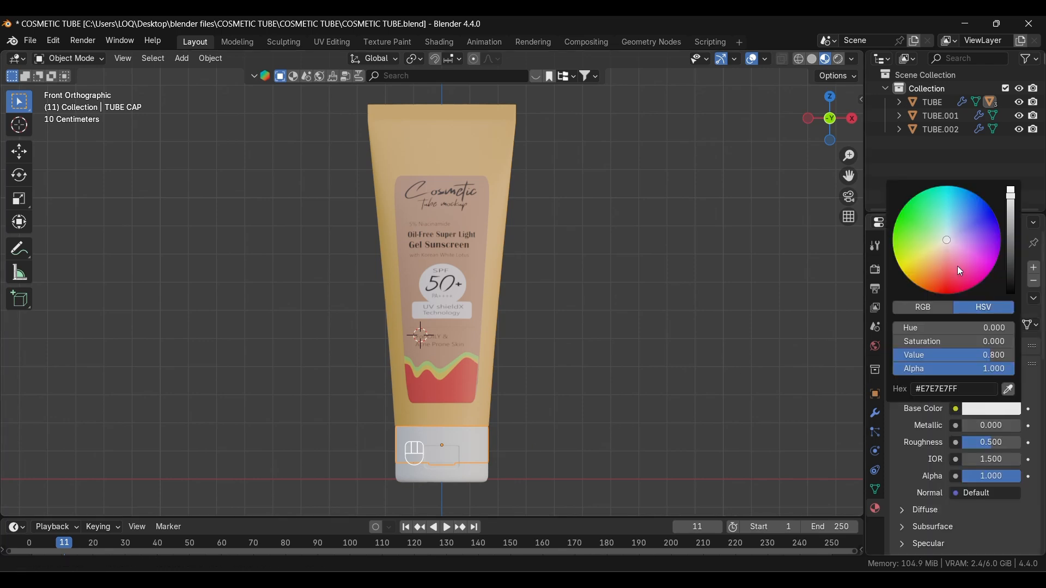
pyautogui.click(932, 279)
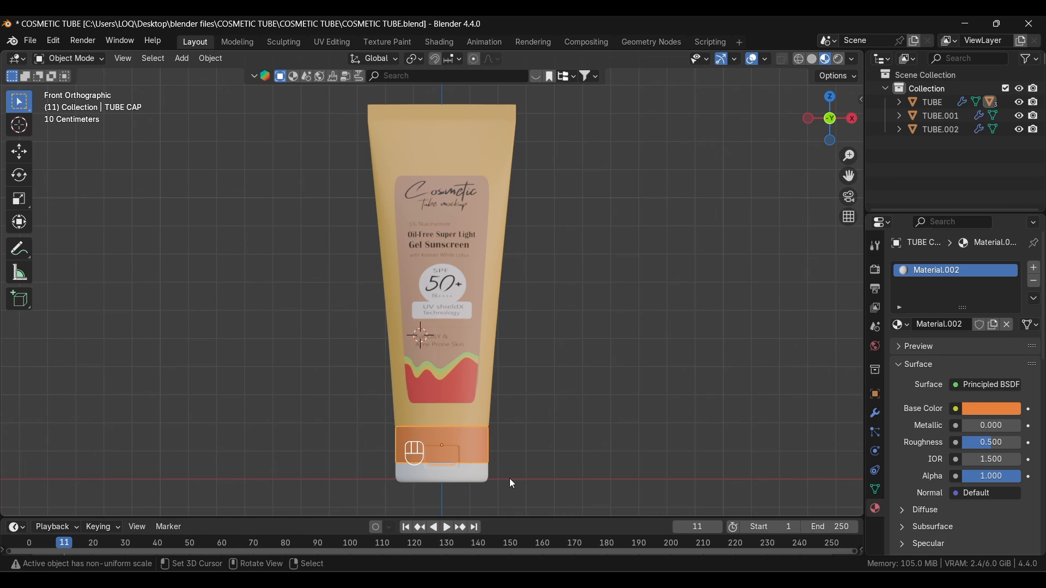
# Step: Assign the existing orange Material.002 to the cap top
pyautogui.click(467, 469)
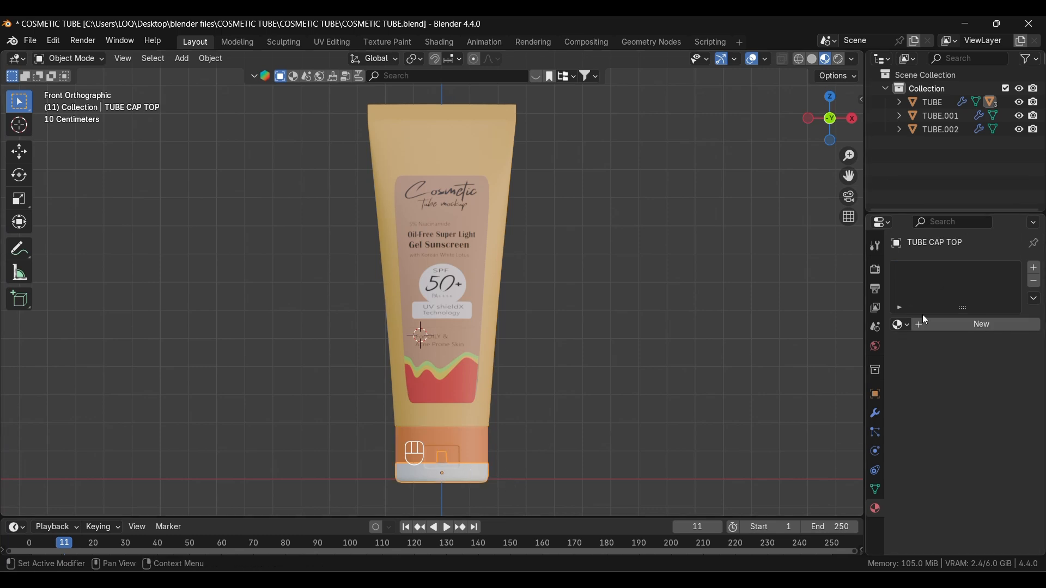
pyautogui.click(900, 328)
pyautogui.click(770, 376)
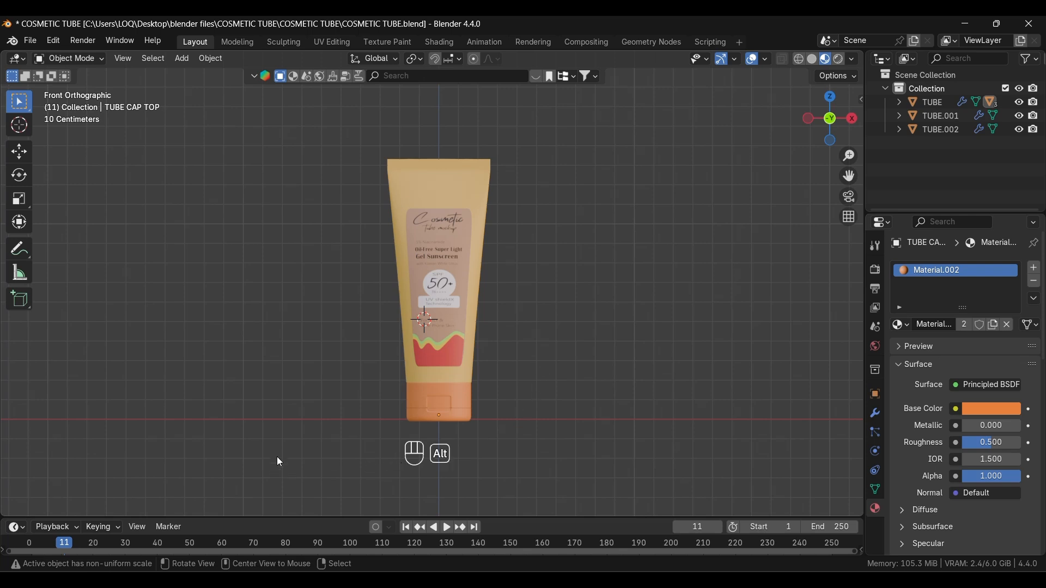
# Step: Show the scene in Rendered shading, add a Sun light on the right side of the tube and raise it along Z
pyautogui.keyDown('alt'); pyautogui.moveTo(277, 457); pyautogui.dragTo(308, 484, button='middle'); pyautogui.keyUp('alt')
pyautogui.click(839, 58)
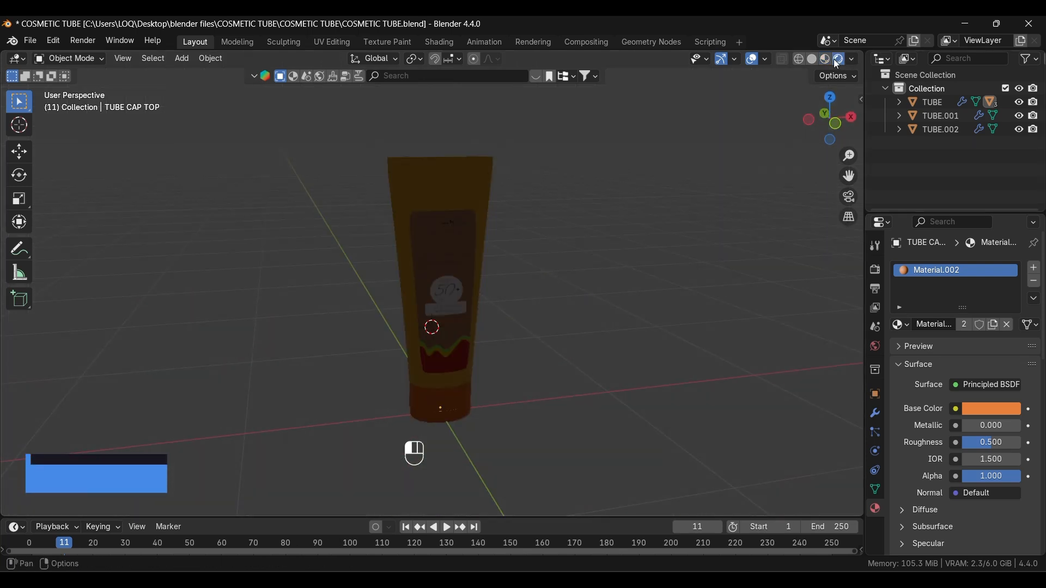
pyautogui.keyDown('shift'); pyautogui.rightClick(639, 248); pyautogui.keyUp('shift')
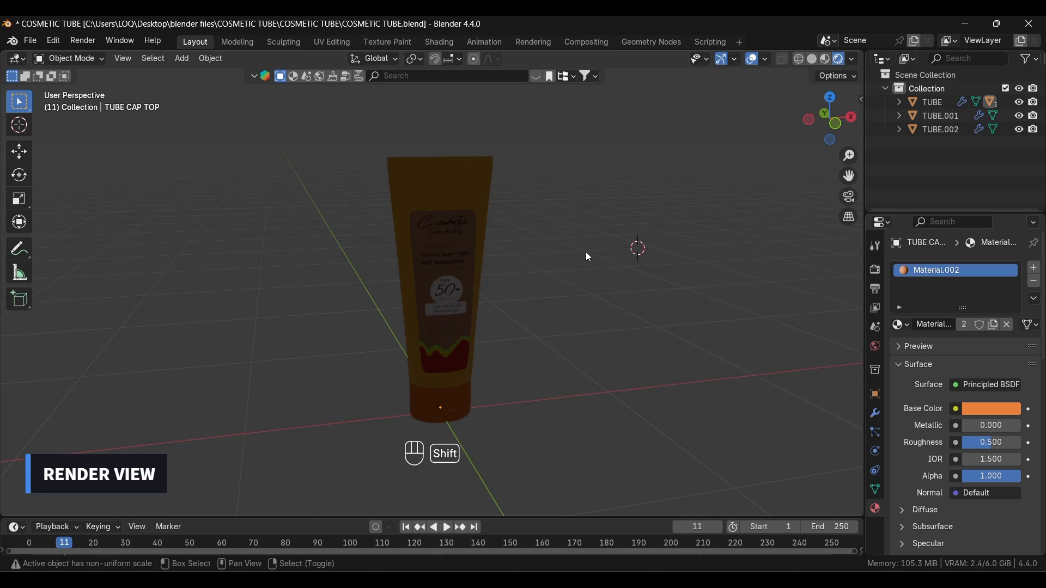
pyautogui.hotkey('shift', 'a')
pyautogui.moveTo(572, 434)
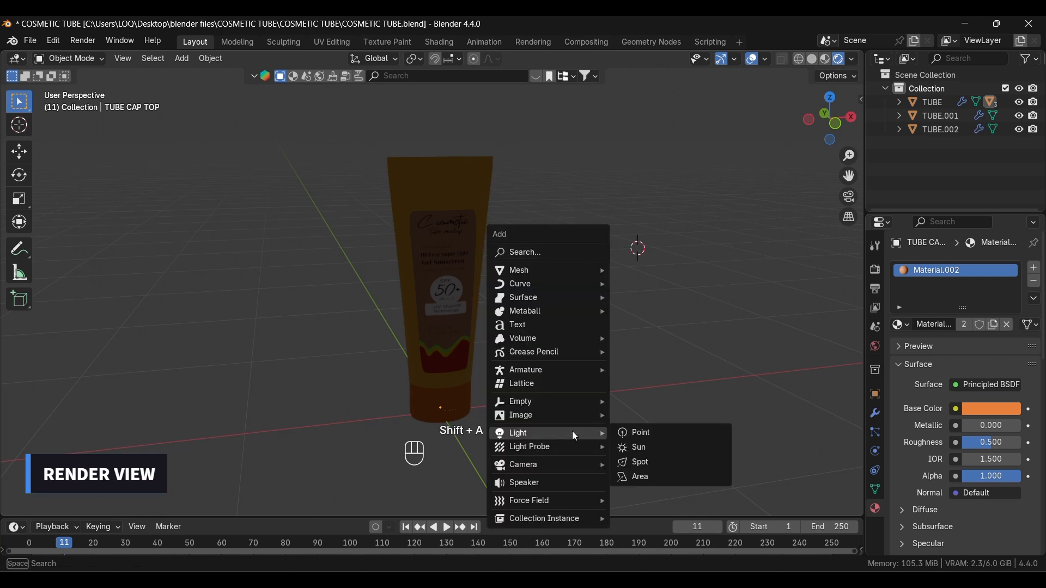
pyautogui.click(634, 448)
pyautogui.press('g')
pyautogui.press('z')
pyautogui.click(551, 287)
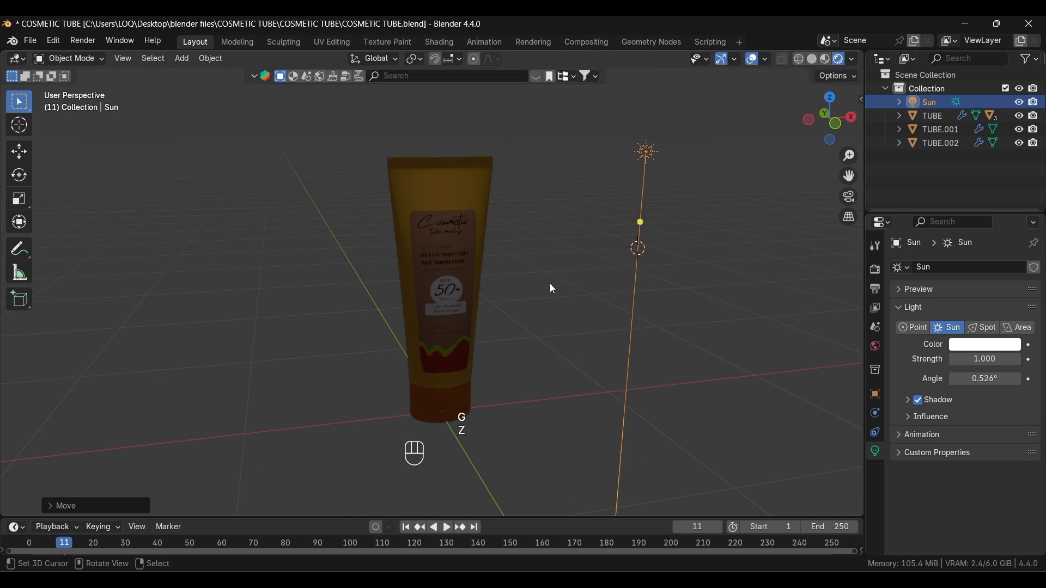
# Step: Rotate the Sun light so its beam slants down toward the tube
pyautogui.press('r')
pyautogui.click(343, 243)
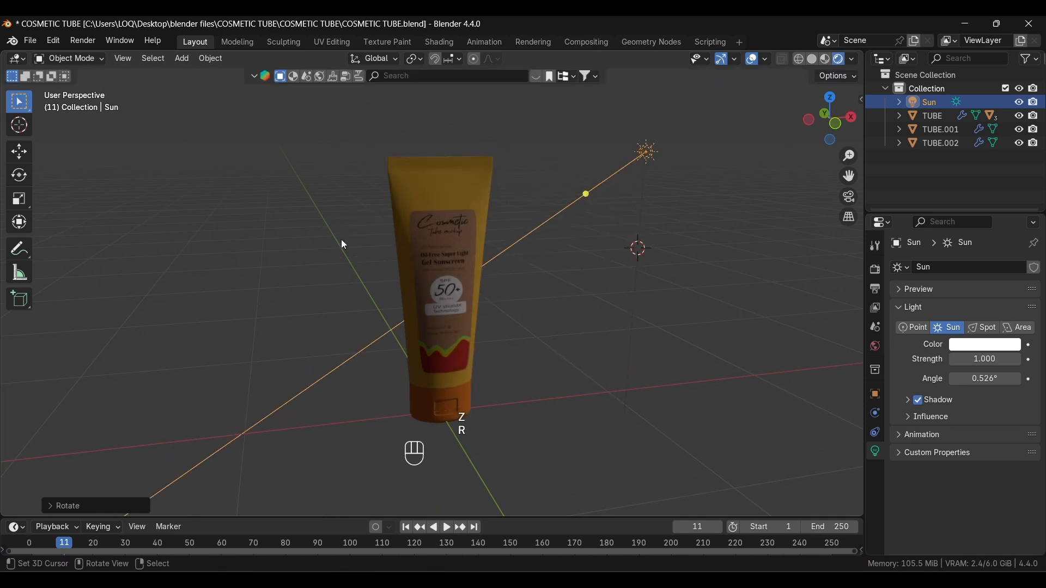
pyautogui.press('space')
pyautogui.press('space')
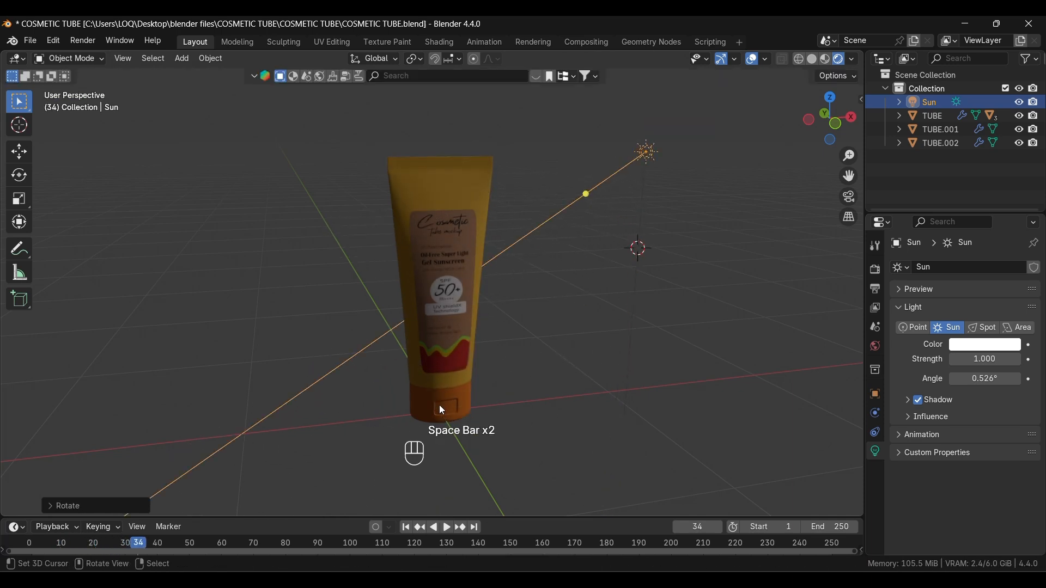
pyautogui.moveTo(439, 404)
pyautogui.mouseDown(button='middle')
pyautogui.moveTo(443, 336)
pyautogui.moveTo(556, 369)
pyautogui.moveTo(305, 400)
pyautogui.moveTo(544, 401)
pyautogui.moveTo(352, 421)
pyautogui.moveTo(479, 446)
pyautogui.moveTo(398, 412)
pyautogui.moveTo(380, 425)
pyautogui.moveTo(334, 420)
pyautogui.moveTo(469, 418)
pyautogui.moveTo(418, 403)
pyautogui.moveTo(392, 417)
pyautogui.moveTo(459, 416)
pyautogui.moveTo(441, 413)
pyautogui.mouseUp(button='middle')
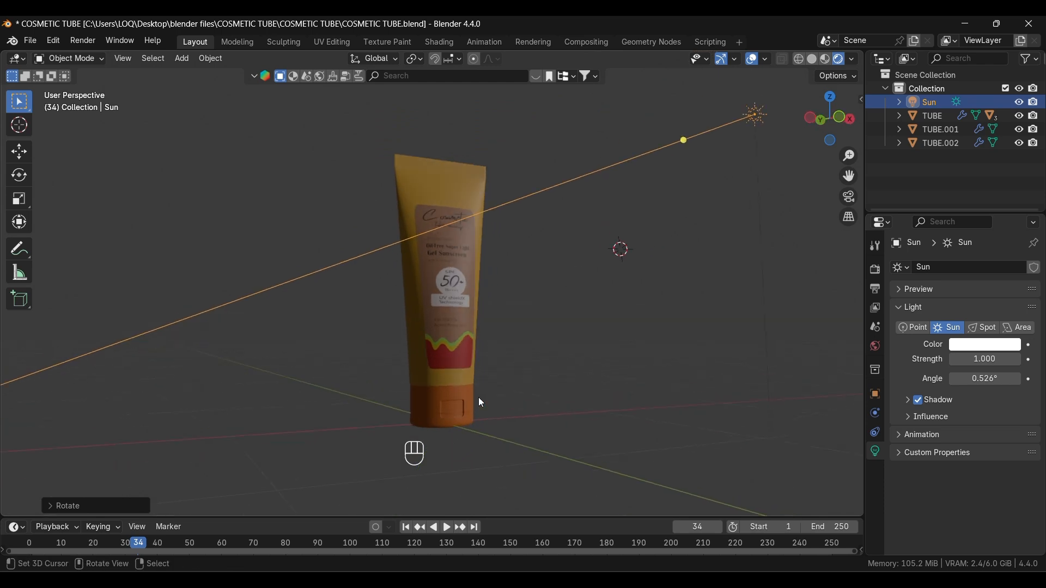
# Step: Add an Area light on the left side of the tube and rotate it to face the tube
pyautogui.hotkey('shift', 'a')
pyautogui.moveTo(264, 353)
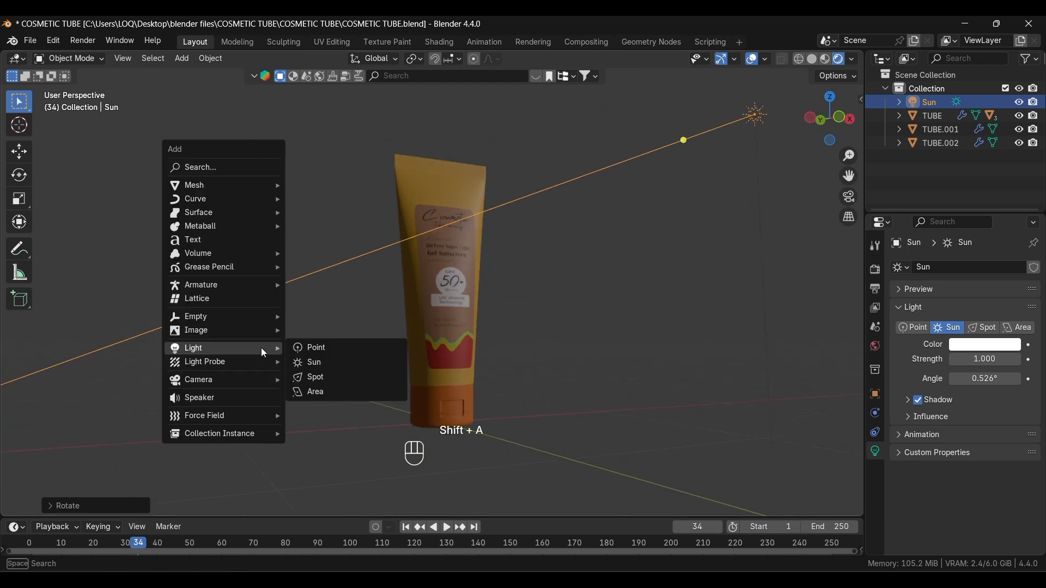
pyautogui.click(313, 393)
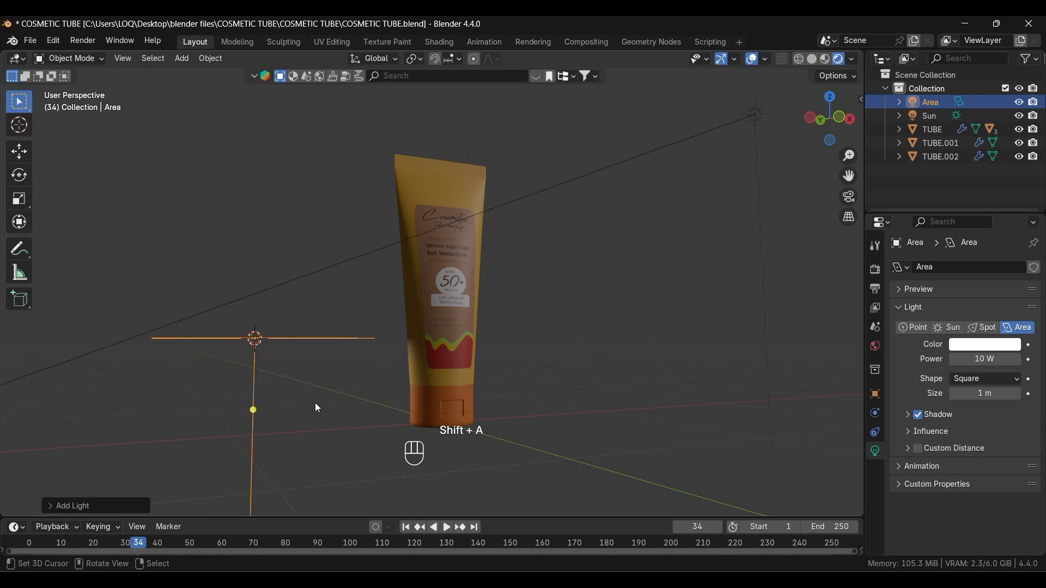
pyautogui.press('r')
pyautogui.click(260, 399)
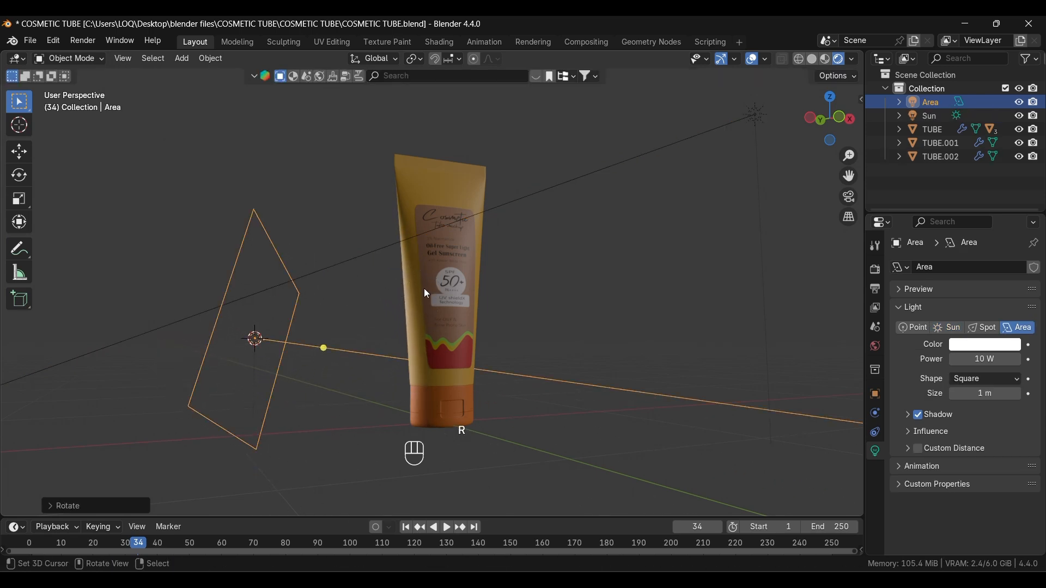
pyautogui.moveTo(258, 398); pyautogui.dragTo(189, 397, button='middle')
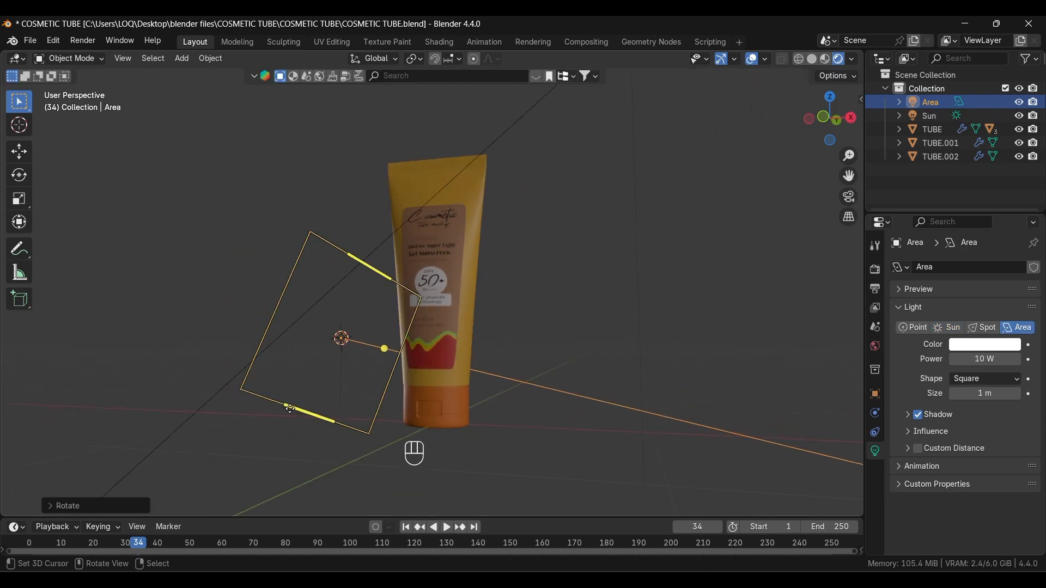
# Step: Move the Area light away from the tube along Y, rotate it back toward the tube and check it from the front
pyautogui.press('g')
pyautogui.press('x')
pyautogui.click(134, 411)
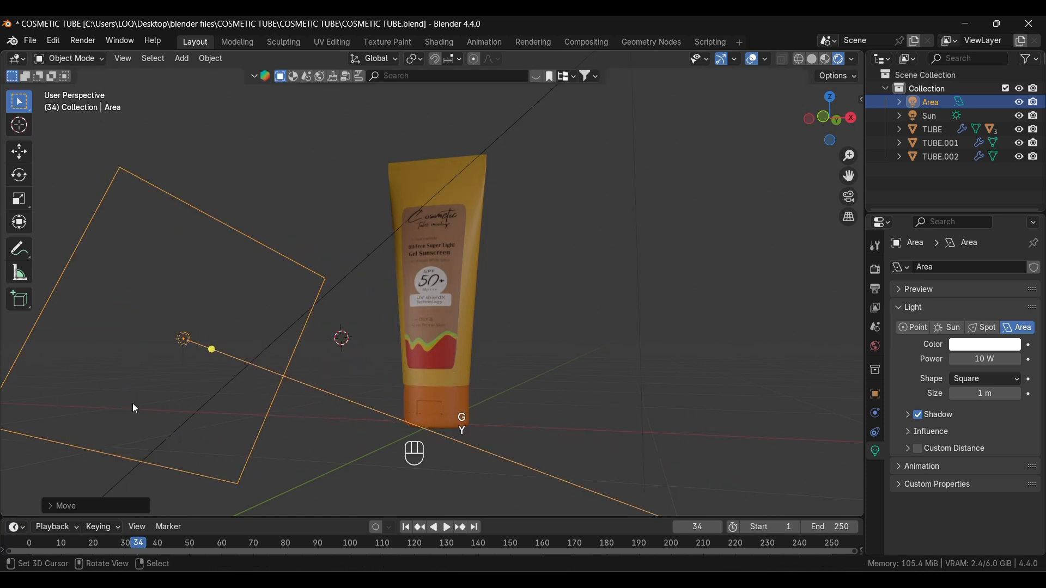
pyautogui.press('r')
pyautogui.click(402, 444)
pyautogui.press('KP_1')
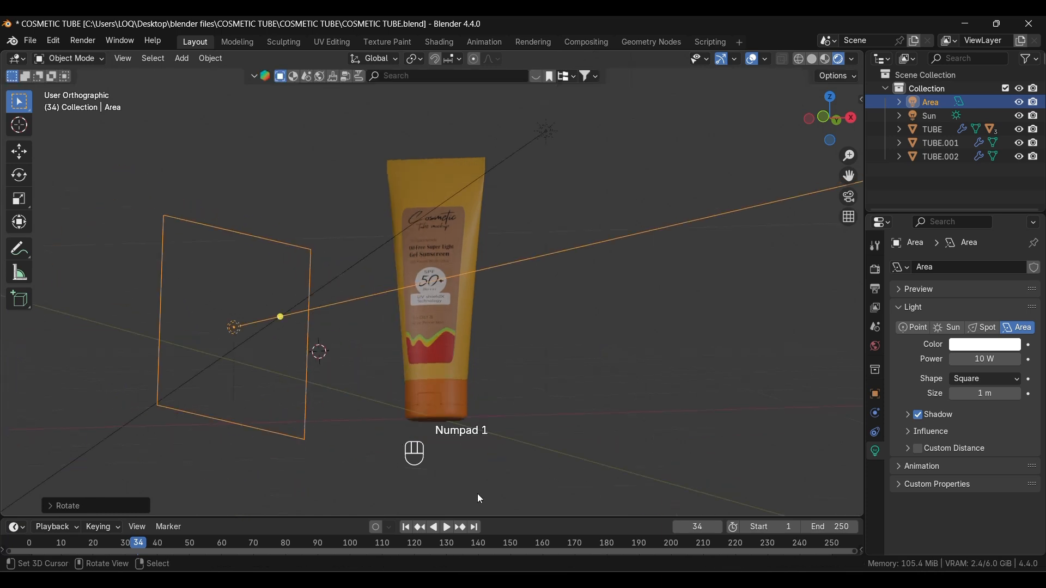
pyautogui.click(381, 300)
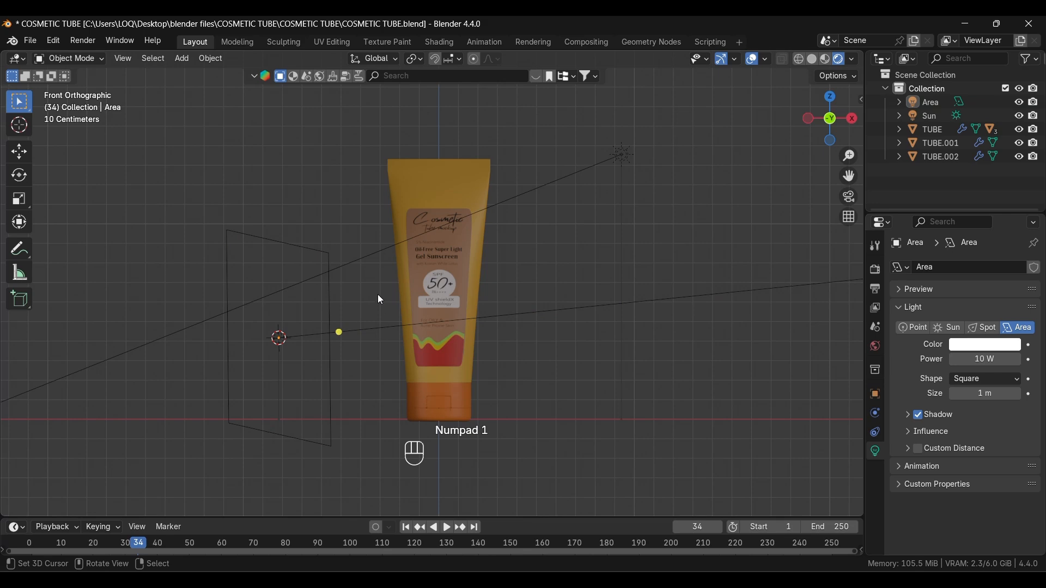
# Step: Place the 3D cursor in front of the tube's base and add a plane there
pyautogui.scroll(4, 409, 289)
pyautogui.scroll(-4, 427, 366)
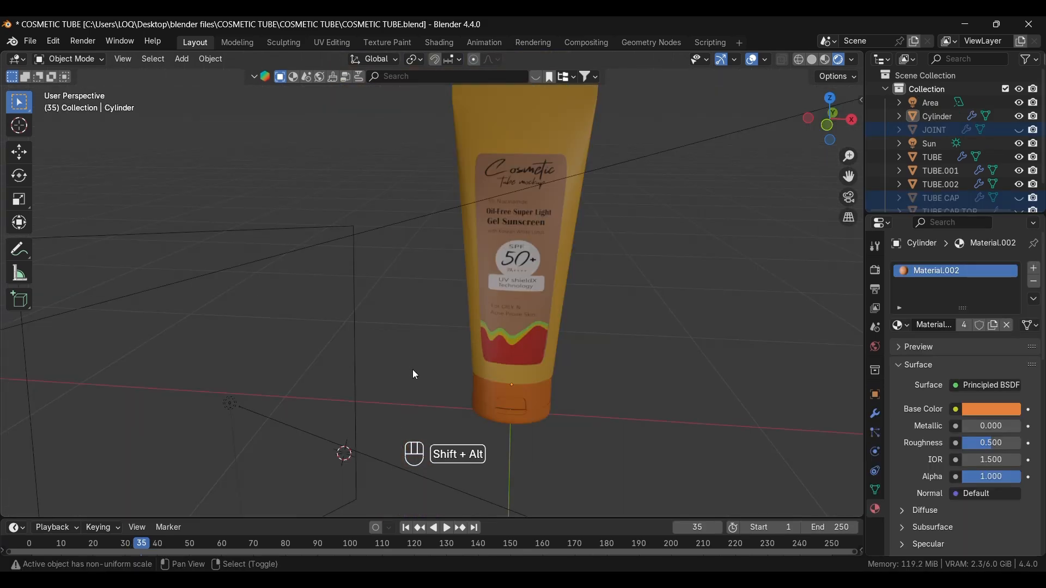
pyautogui.moveTo(413, 370); pyautogui.dragTo(397, 400, button='middle')
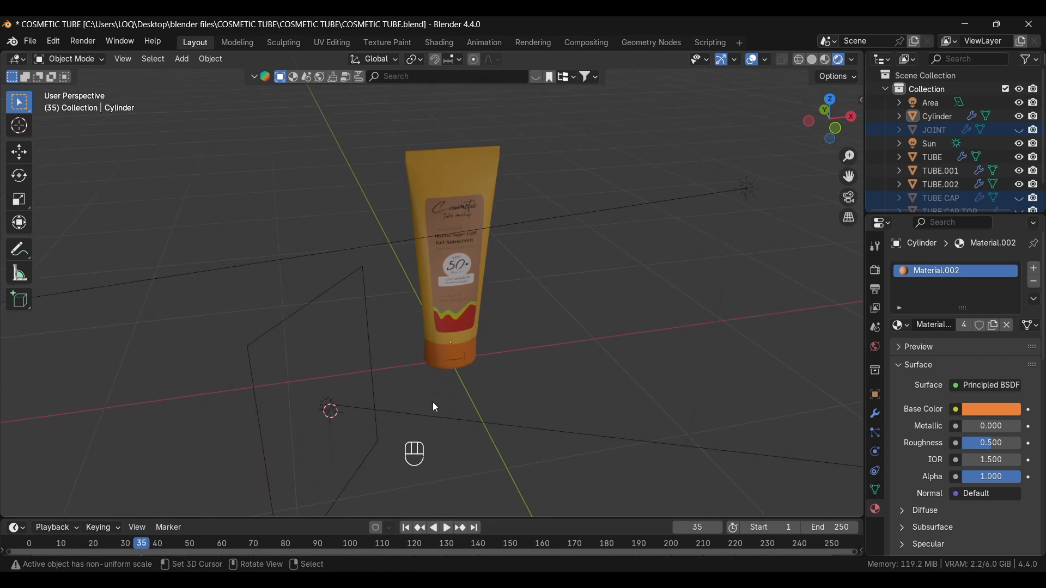
pyautogui.keyDown('shift'); pyautogui.rightClick(444, 392); pyautogui.keyUp('shift')
pyautogui.hotkey('shift', 'a')
pyautogui.moveTo(354, 210)
pyautogui.click(417, 210)
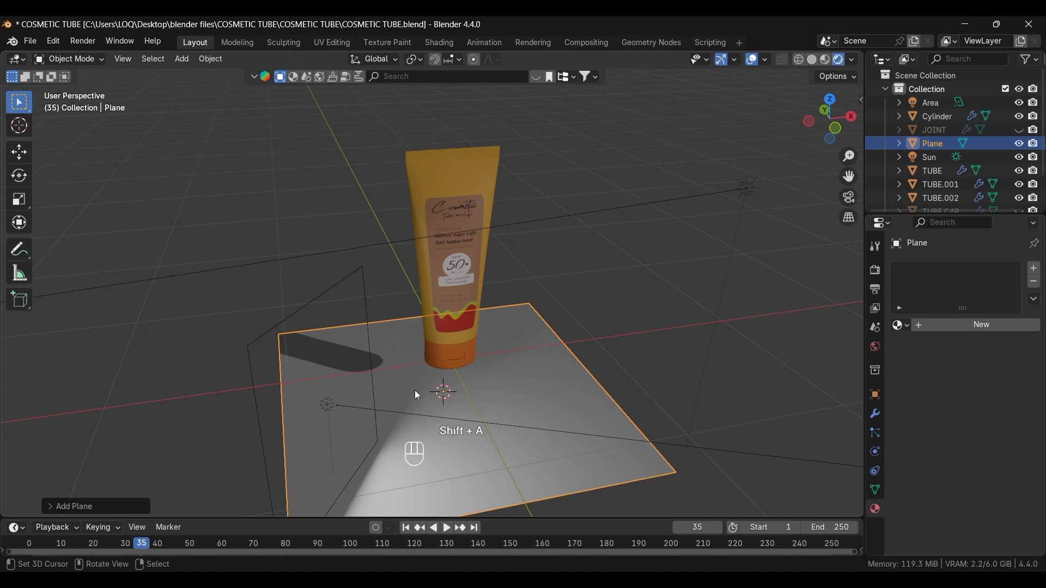
# Step: Scale the plane up about 1.5 times and raise it about 0.2 m along Z to the tube's base
pyautogui.press('s')
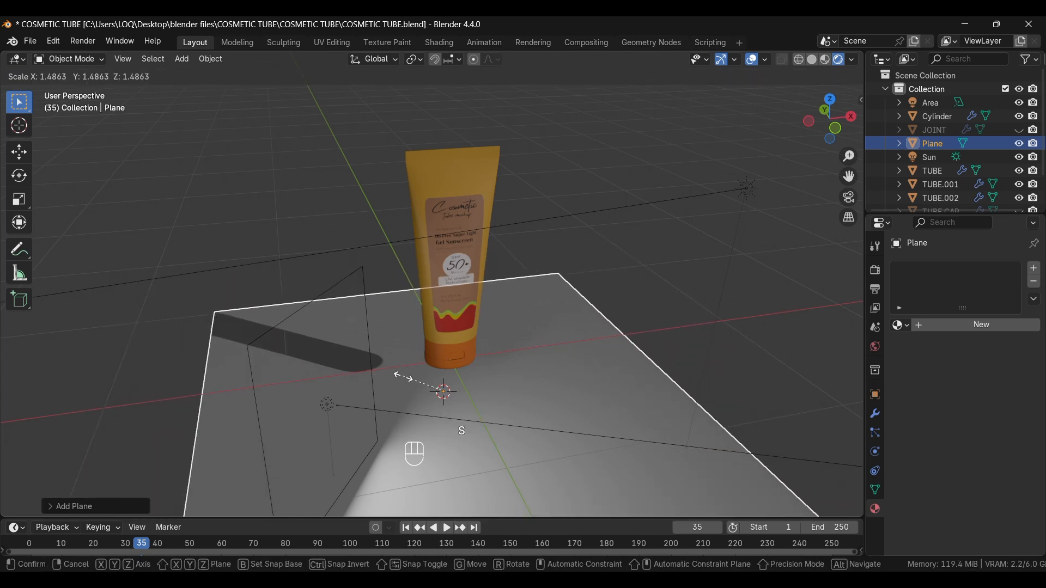
pyautogui.click(407, 382)
pyautogui.press('g')
pyautogui.press('z')
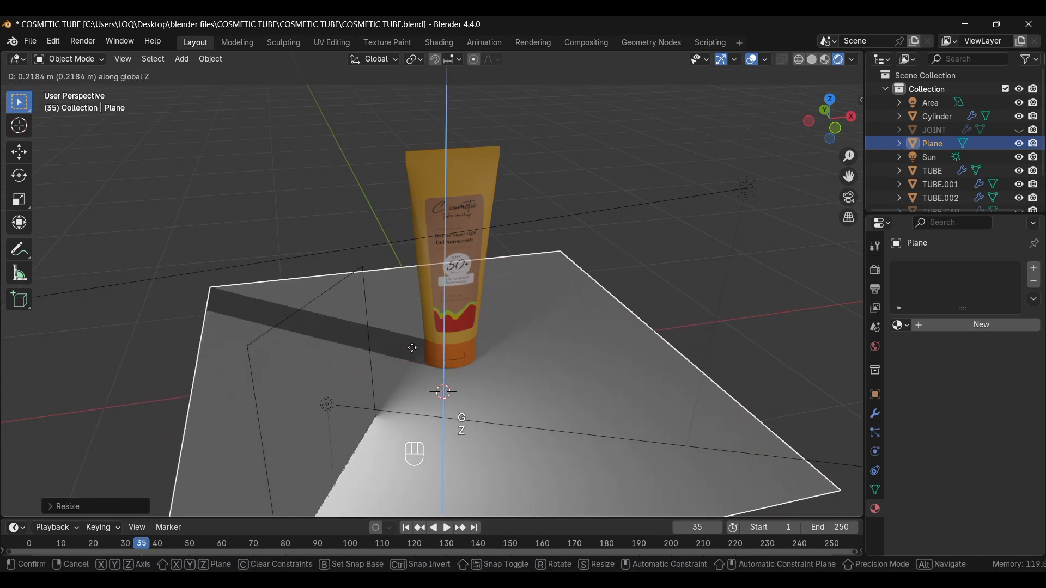
pyautogui.click(415, 349)
# Step: Select the Area light and aim it directly at the tube
pyautogui.rightClick(374, 409)
pyautogui.hotkey('shift', 't')
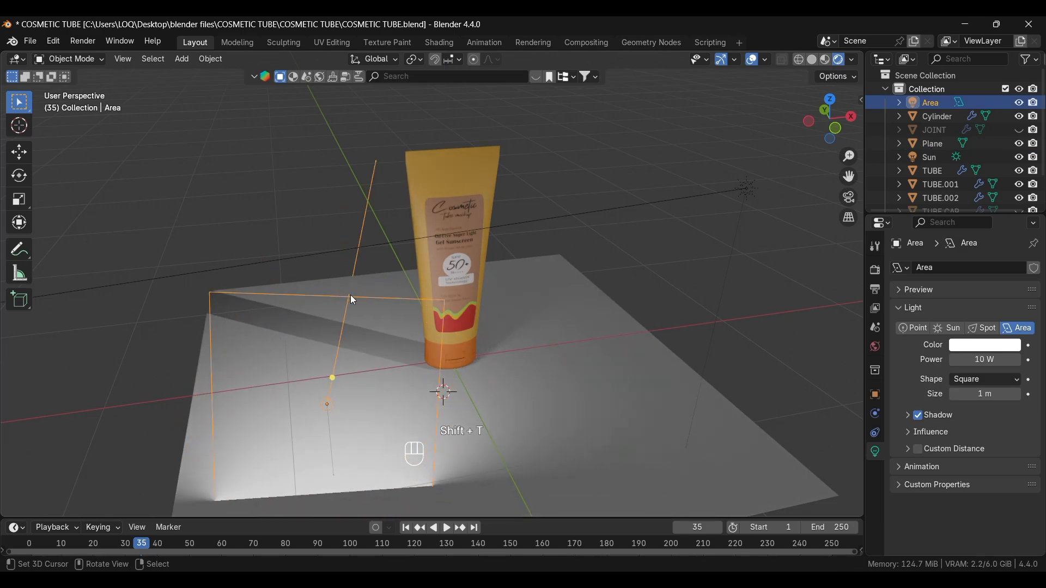
pyautogui.click(433, 316)
pyautogui.rightClick(133, 362)
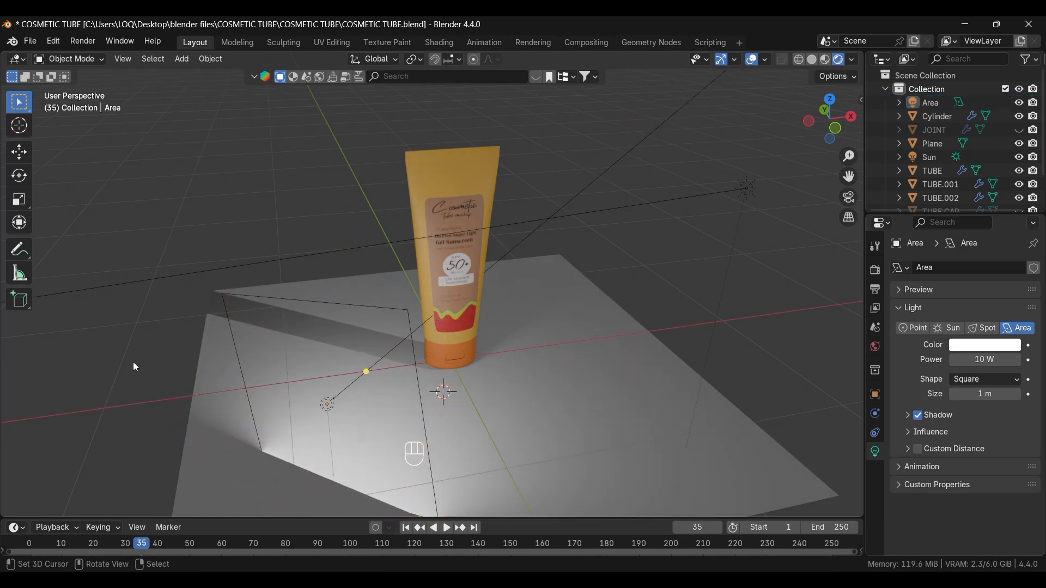
# Step: Select the Sun light and rotate it to adjust the direction of the tube's shadow on the plane
pyautogui.scroll(-4, 248, 407)
pyautogui.press('KP_0')
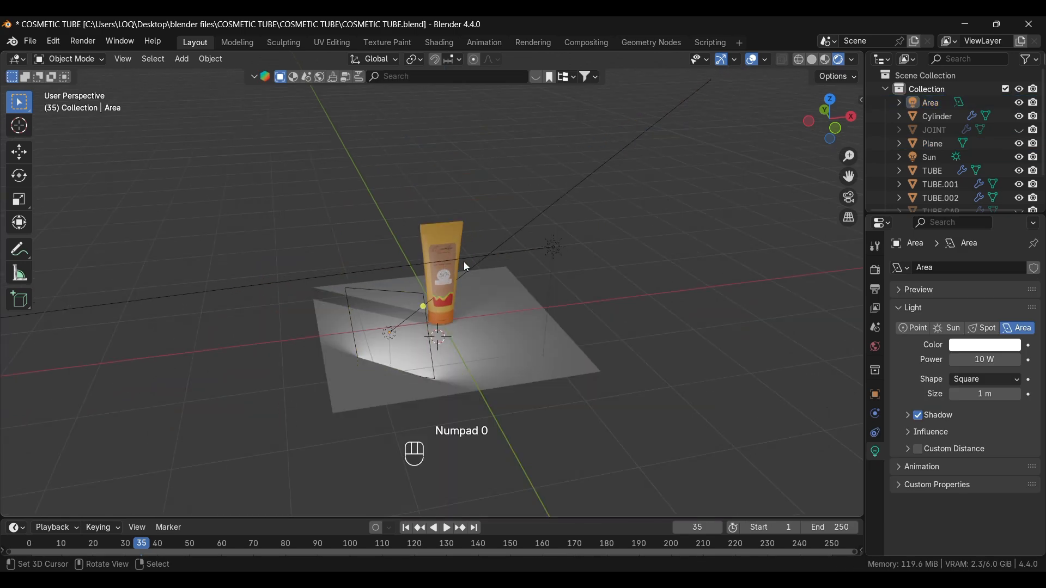
pyautogui.rightClick(465, 258)
pyautogui.press('r')
pyautogui.click(479, 294)
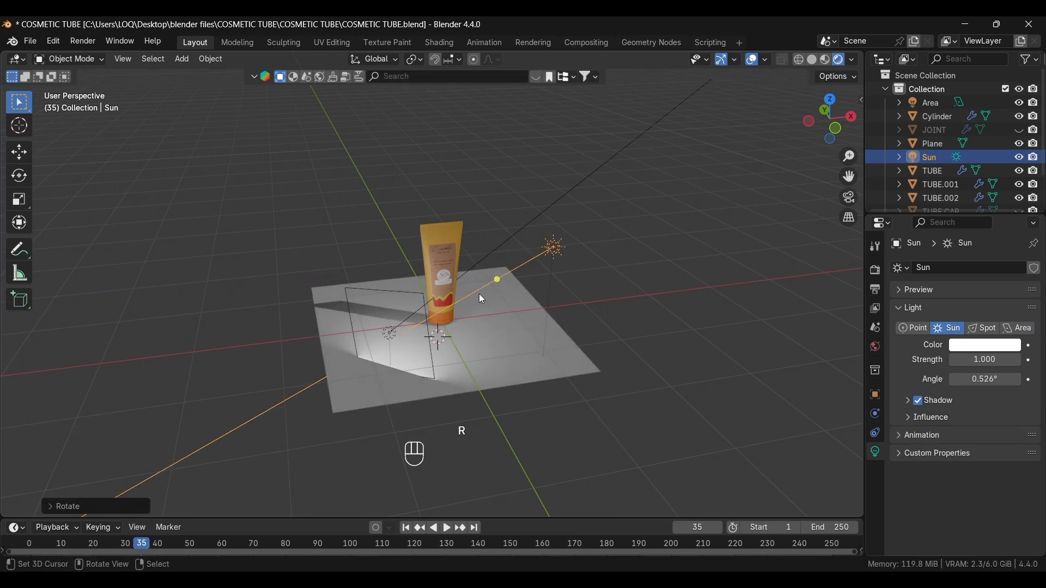
pyautogui.scroll(3, 440, 374)
pyautogui.moveTo(436, 382); pyautogui.dragTo(417, 354, button='middle')
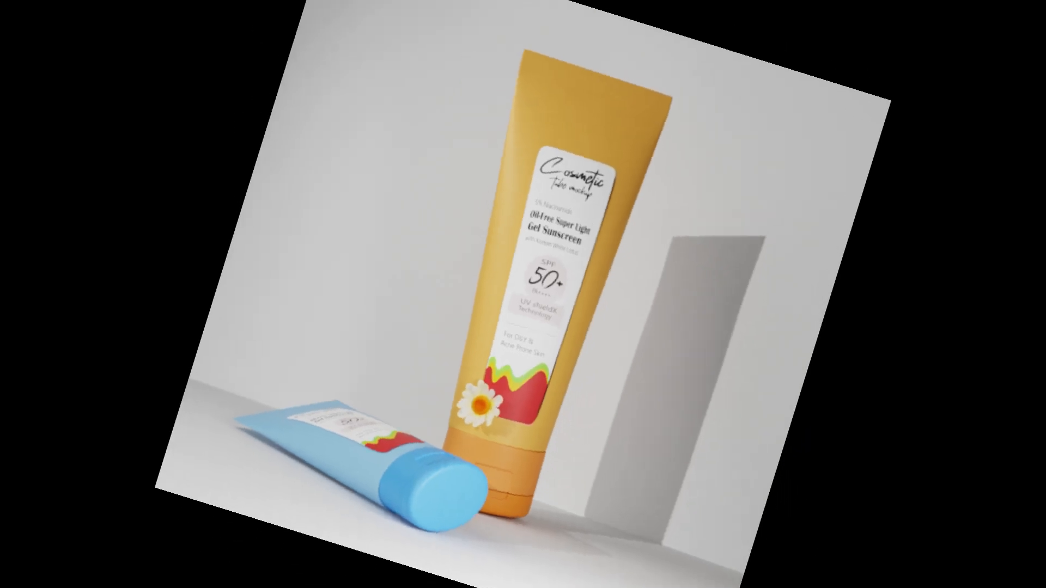